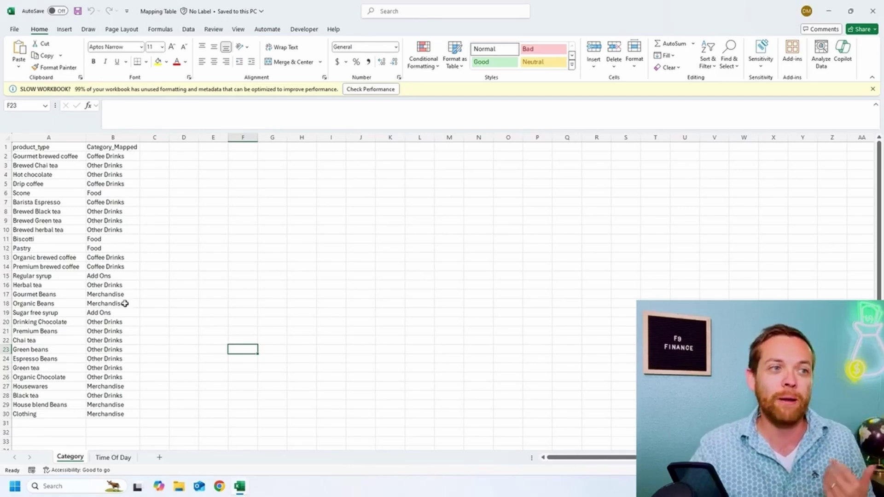
Step: Check the Time Of Day and Category mapping sheets, and create a new blank workbook
left_click(117, 458)
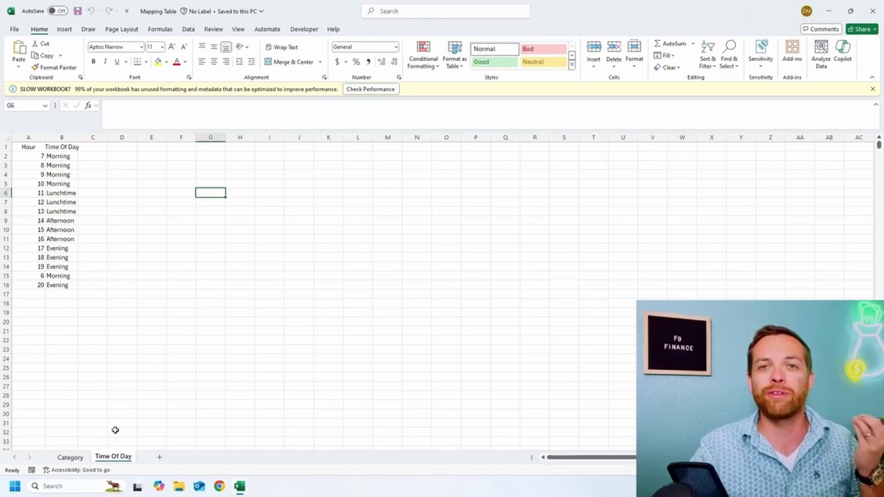
left_click(81, 459)
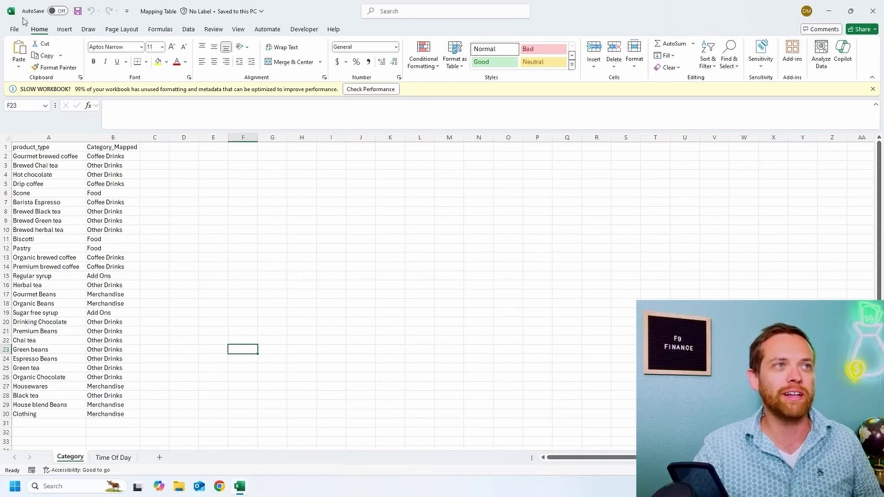
key("ctrl+n")
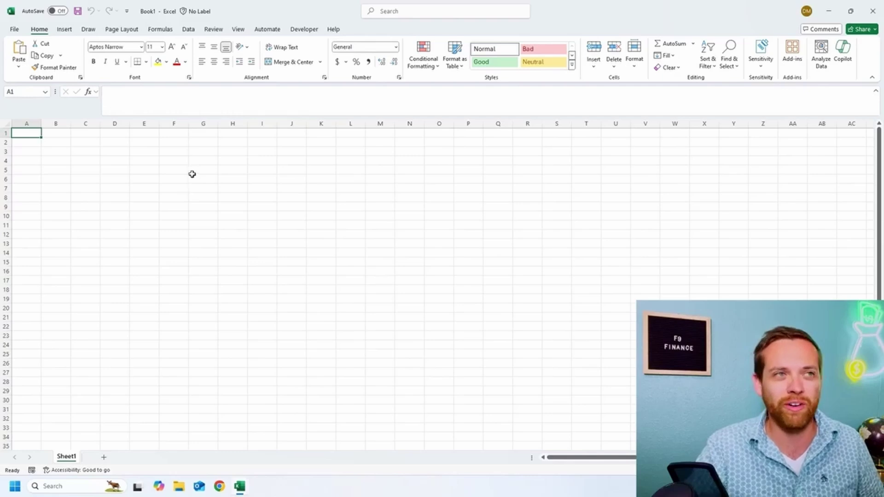
left_click(188, 31)
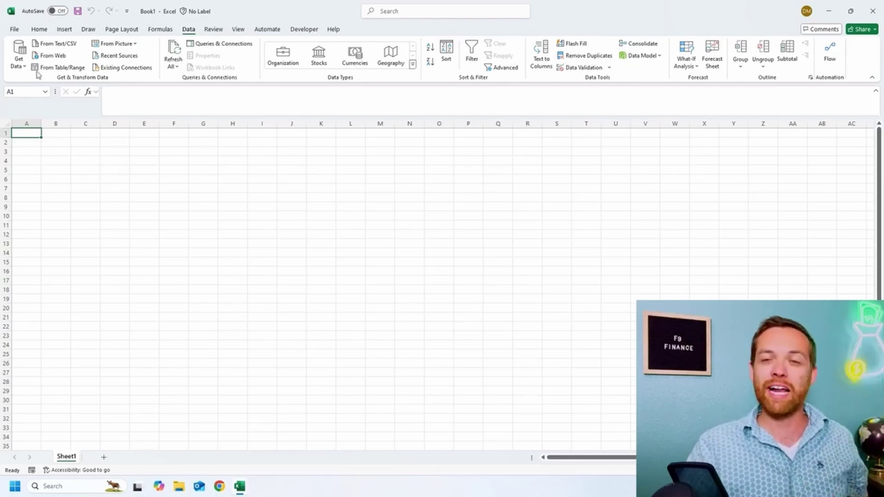
left_click(22, 64)
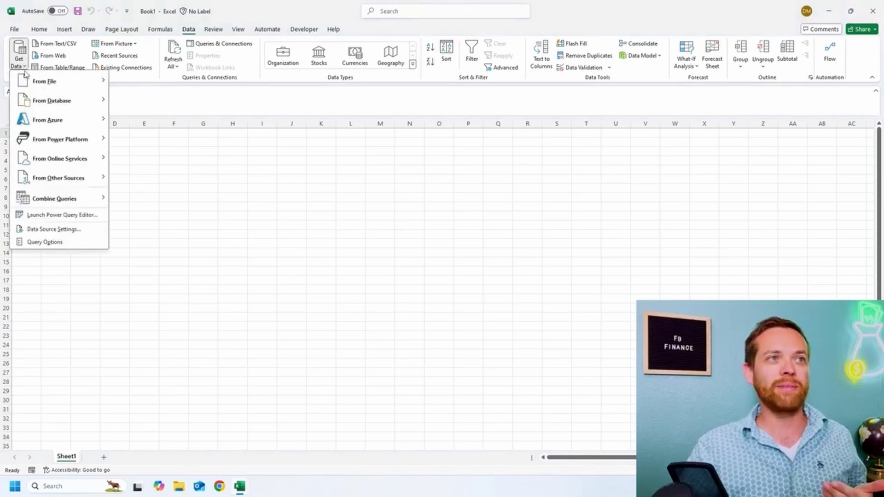
mouse_move(36, 90)
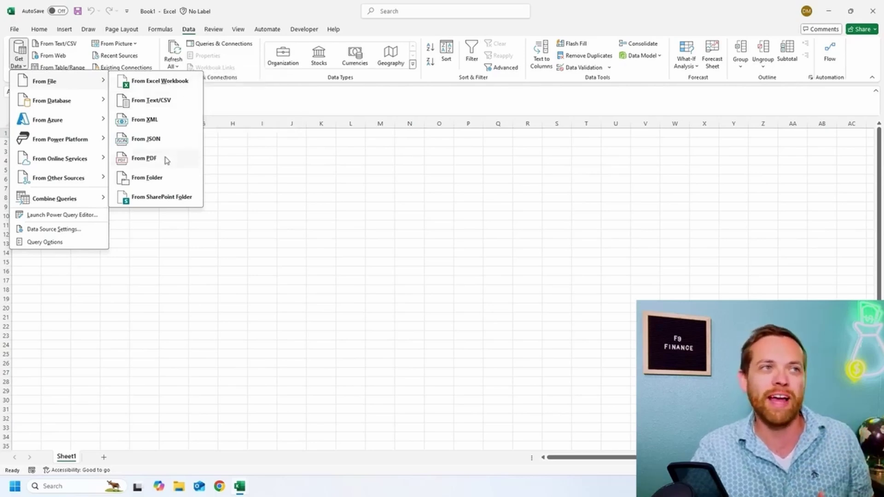
mouse_move(74, 103)
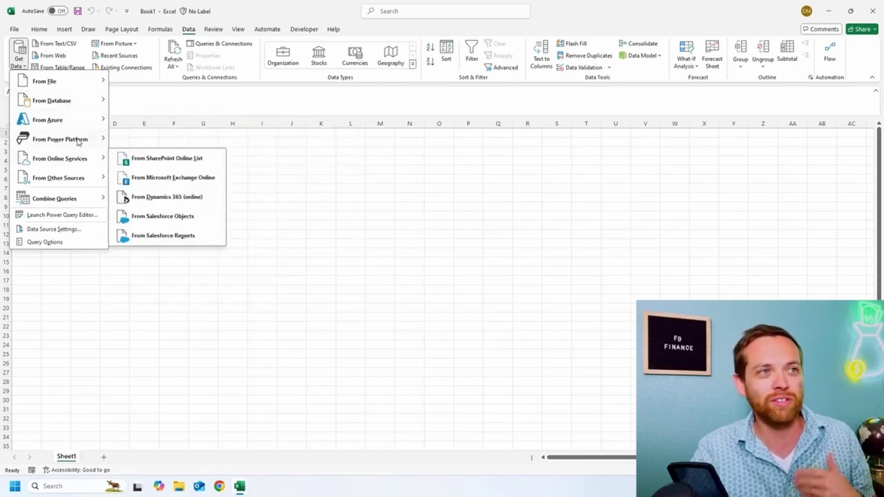
mouse_move(79, 141)
mouse_move(83, 179)
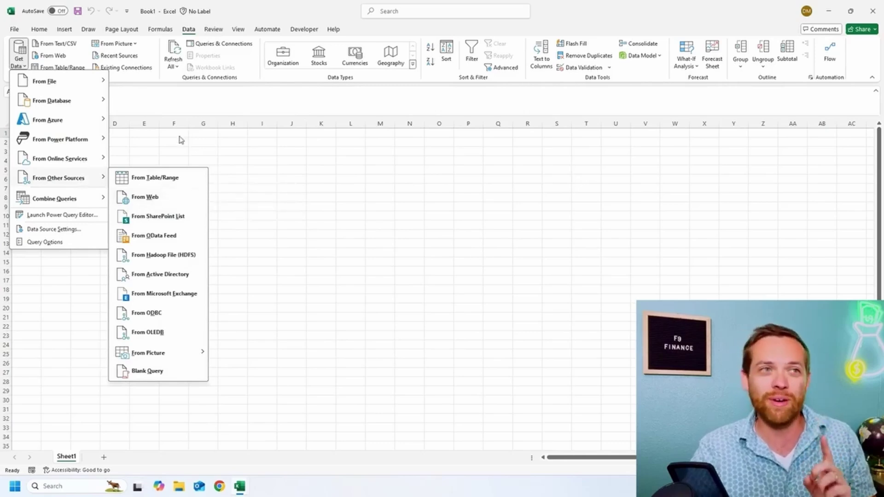
left_click(251, 158)
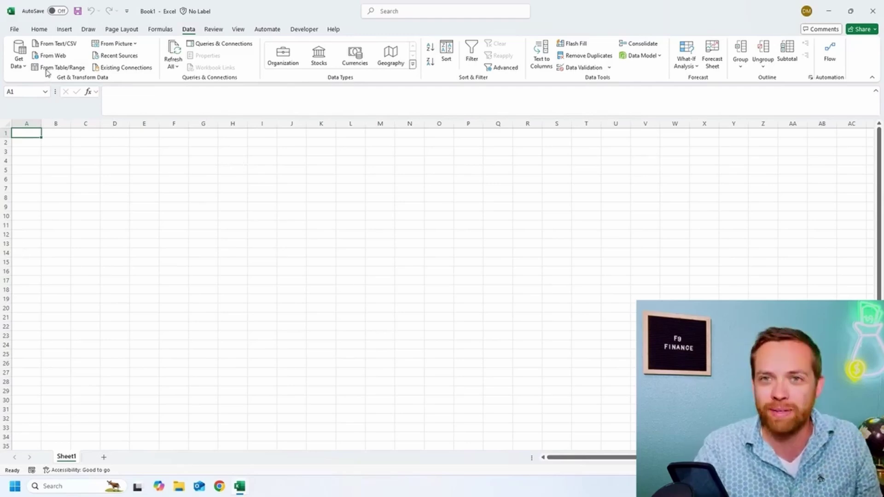
Step: Start an Excel workbook import using the Coffee Shop Sales file from the Downloads folder
left_click(19, 60)
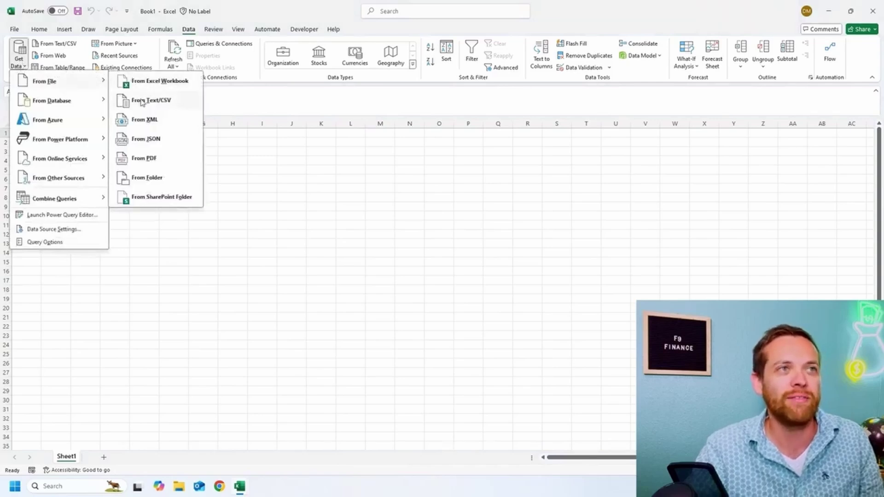
left_click(144, 88)
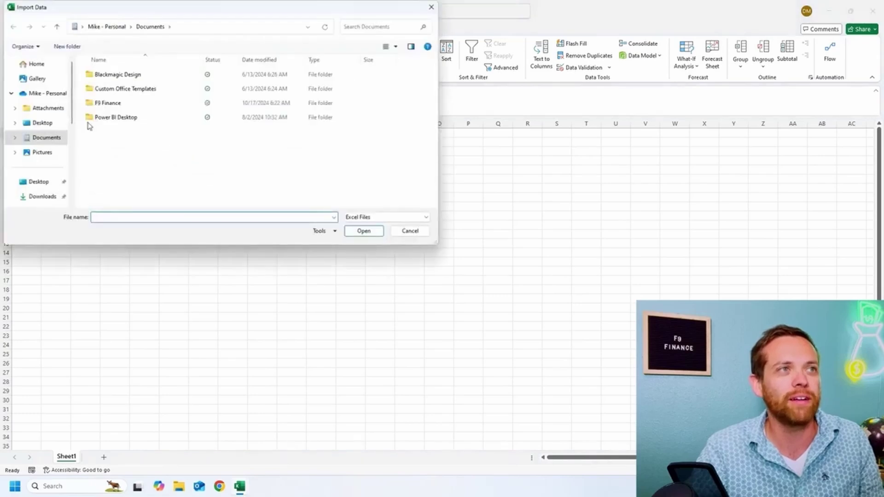
scroll(48, 108, "down", 2)
left_click(48, 109)
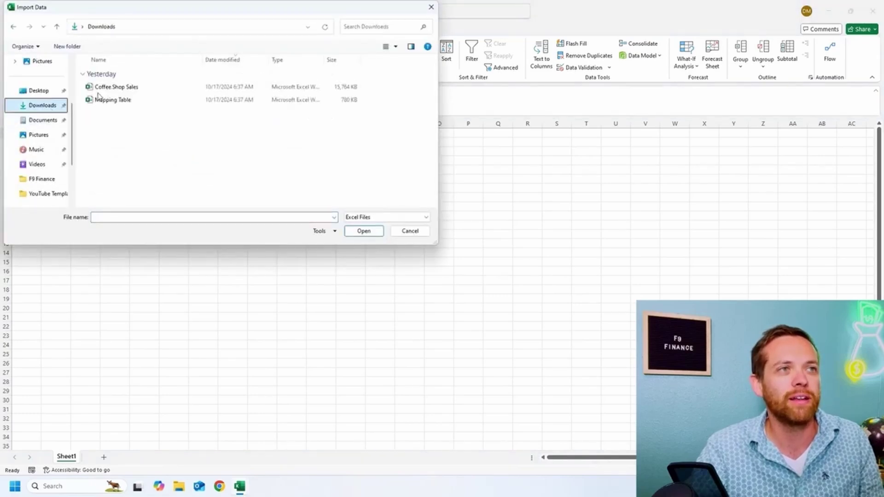
left_click(123, 89)
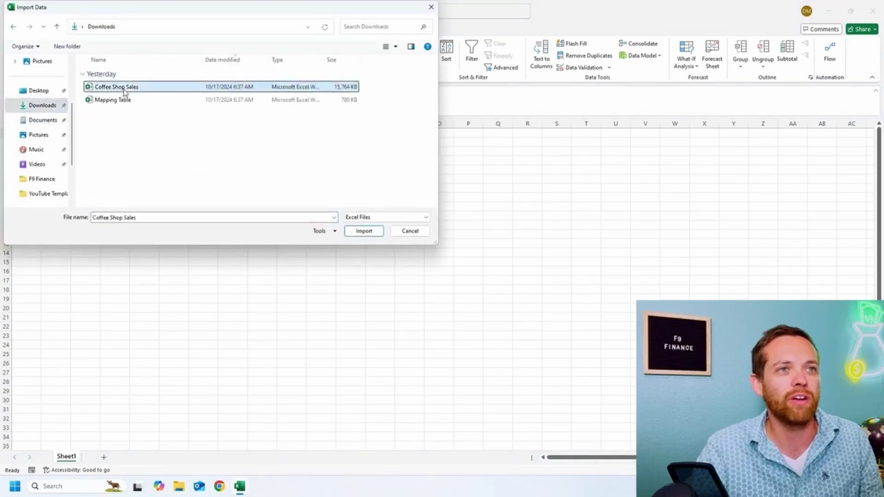
left_click(369, 233)
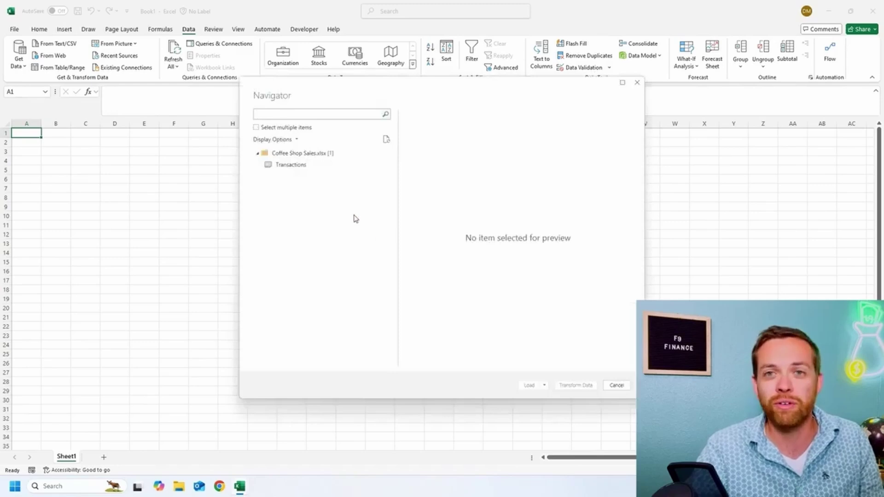
Step: Load the Transactions sheet as Only Create Connection, with its data added to the Data Model
left_click(294, 168)
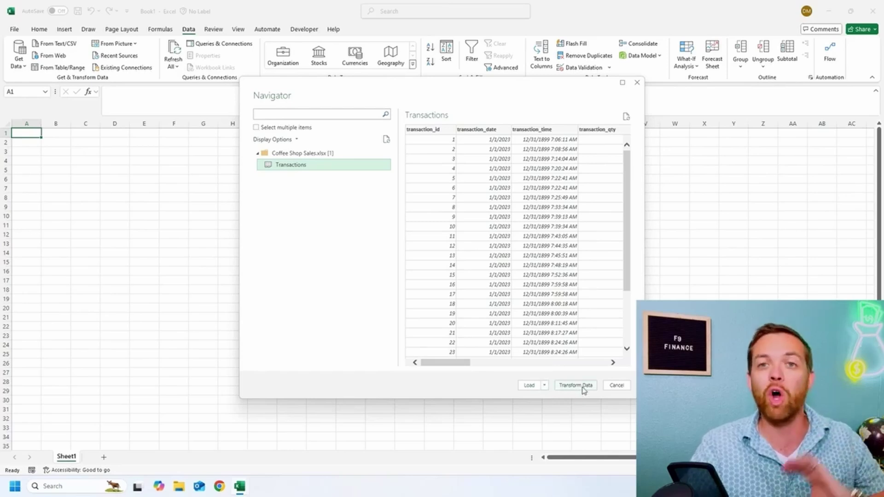
left_click(546, 389)
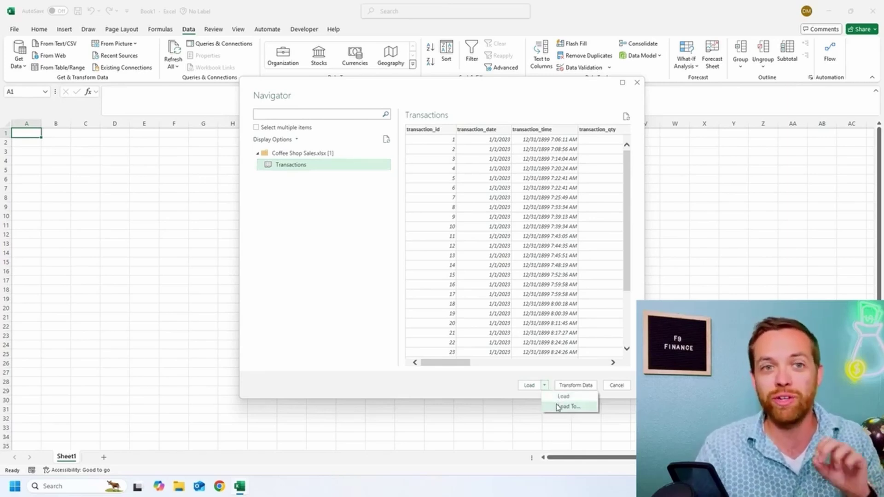
left_click(558, 406)
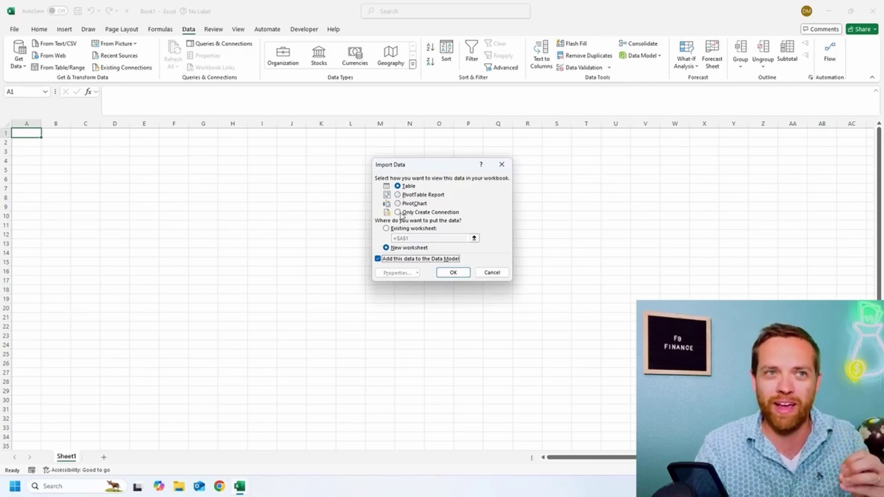
left_click(399, 212)
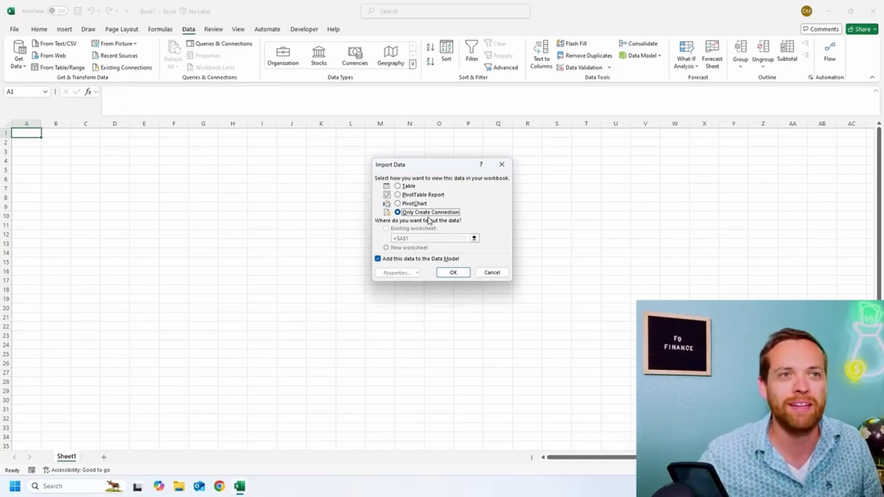
left_click(453, 272)
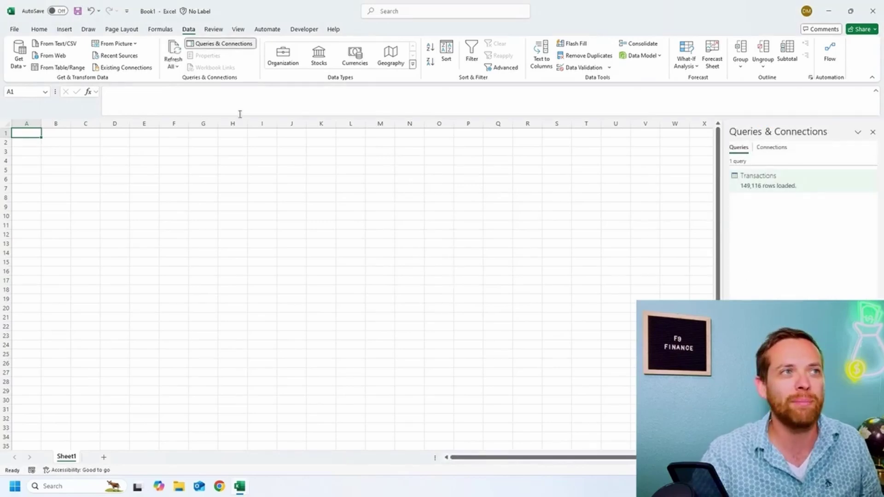
Step: Start another Excel workbook import using the Mapping Table file from the Downloads folder
left_click(21, 68)
mouse_move(28, 83)
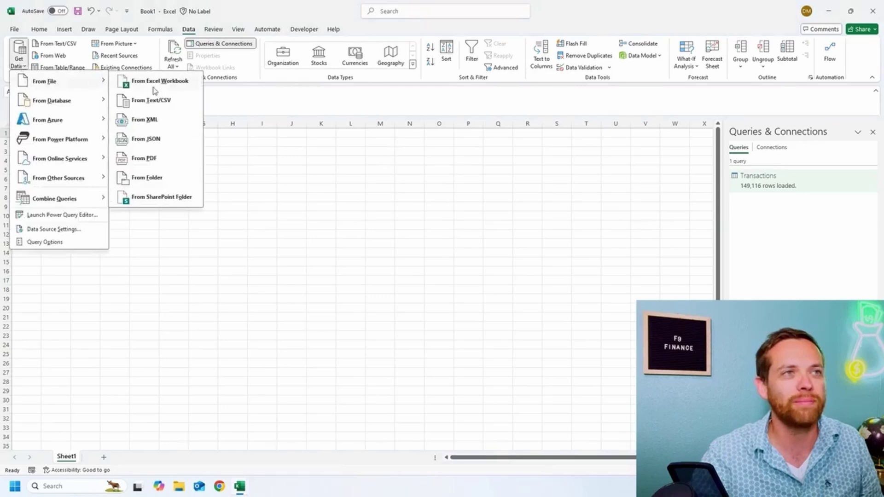
left_click(157, 86)
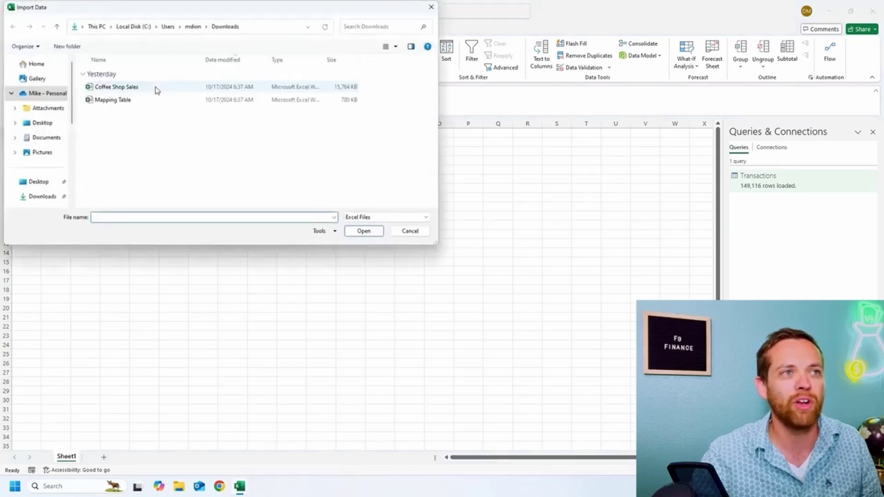
left_click(153, 100)
left_click(364, 231)
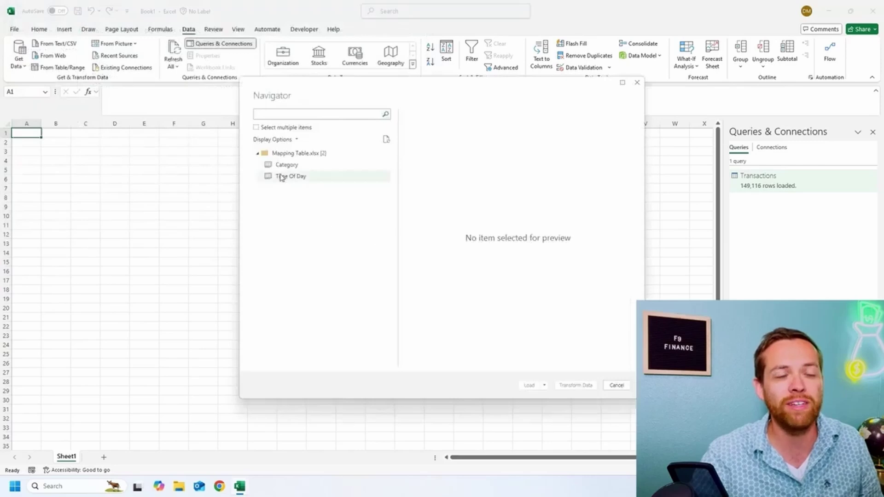
Step: Load both the Category and Time Of Day sheets as connections only, with their data added to the Data Model
left_click(256, 127)
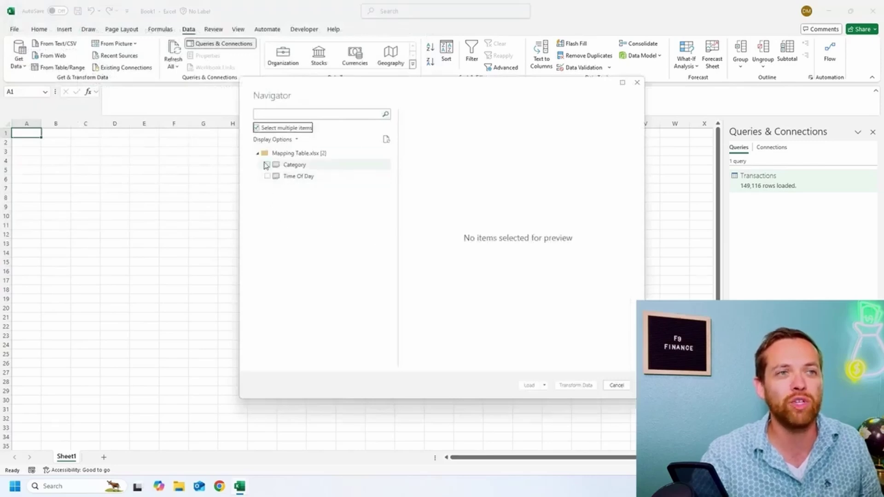
left_click(266, 166)
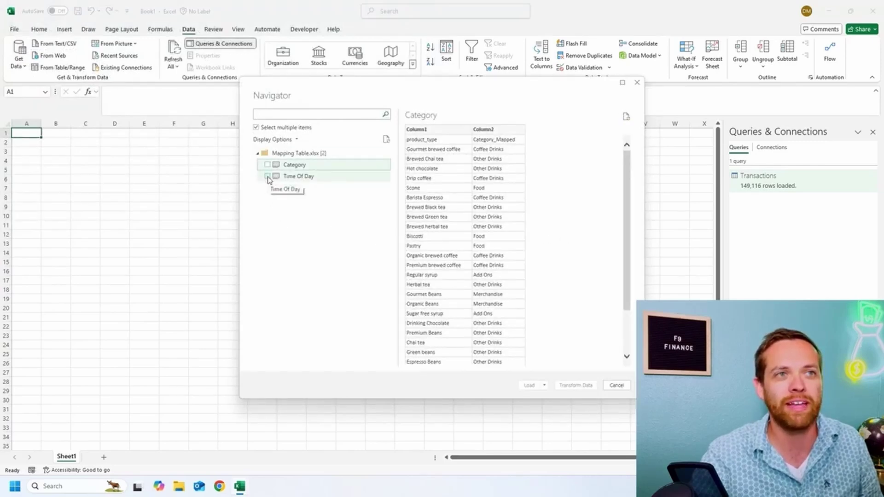
left_click(267, 177)
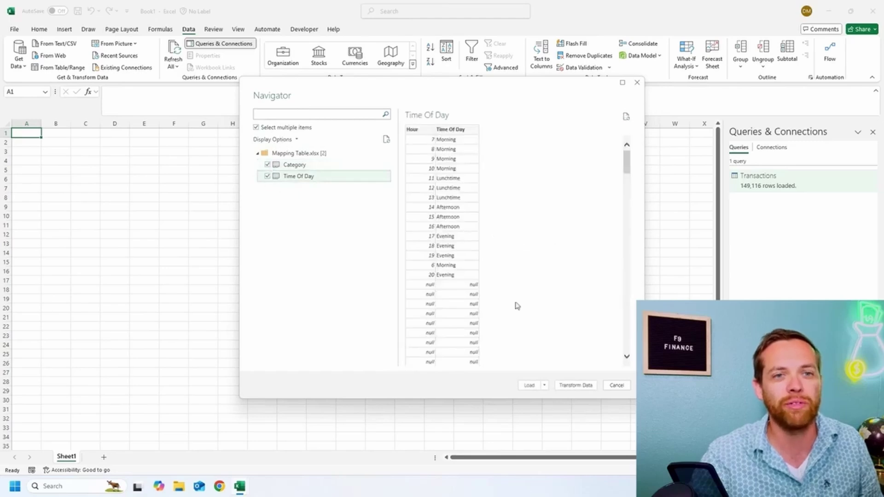
left_click(545, 387)
left_click(552, 407)
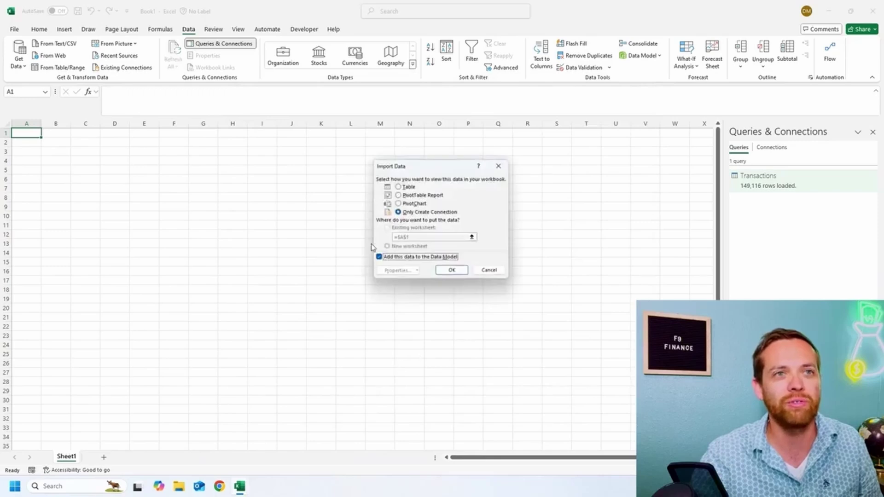
left_click(452, 273)
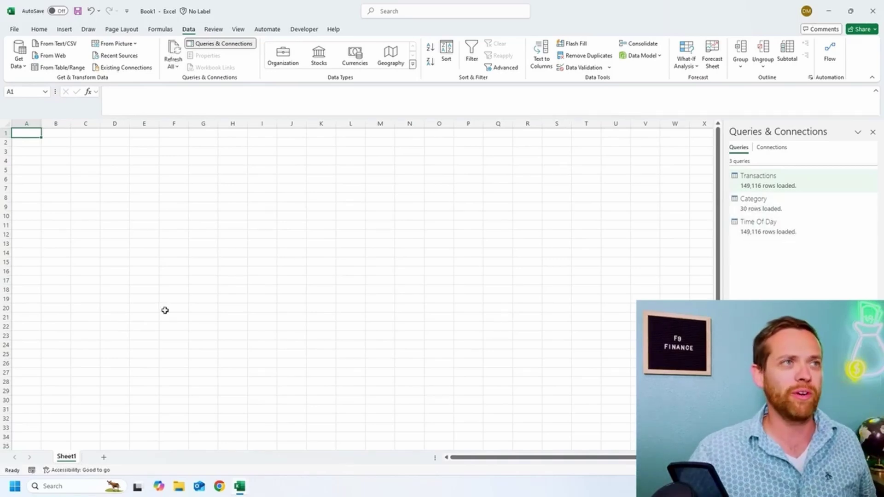
Step: Launch the Power Query Editor and display the Transactions query
left_click(21, 66)
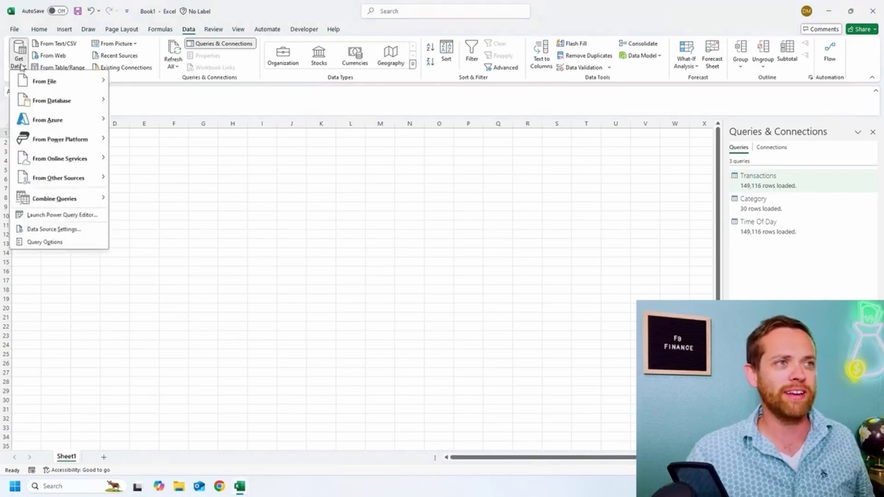
left_click(59, 216)
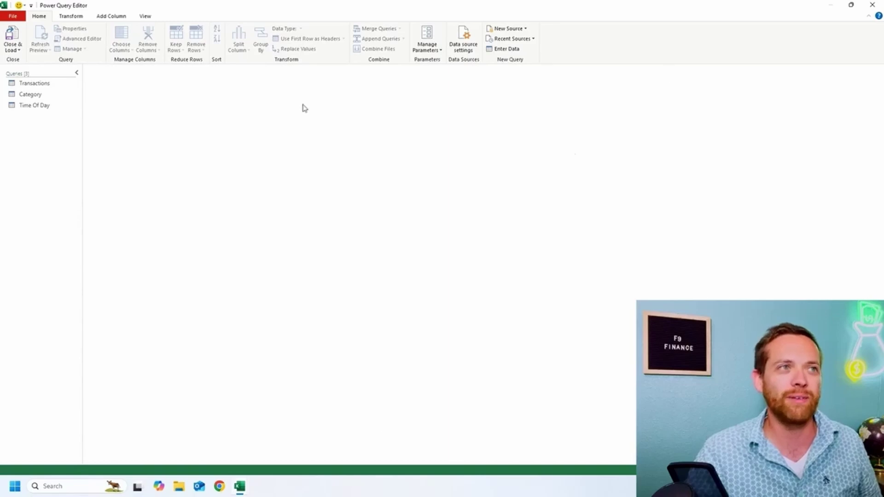
left_click(37, 85)
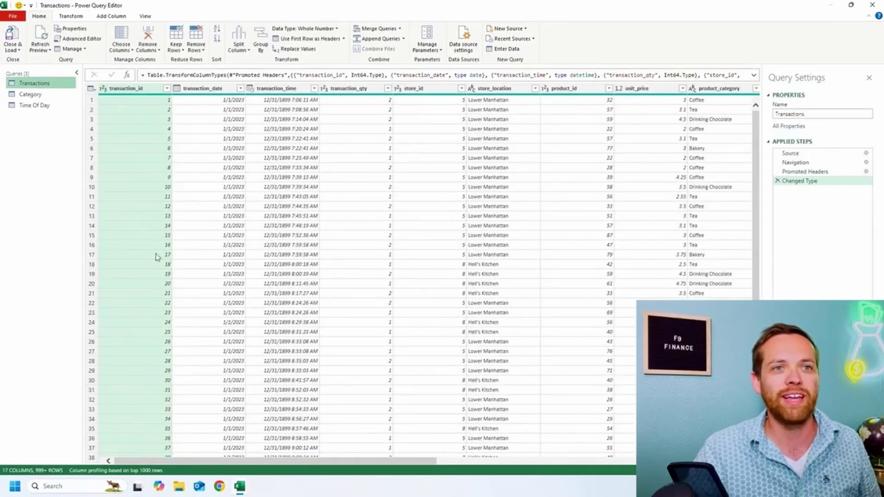
left_click_drag(754, 140, 752, 104)
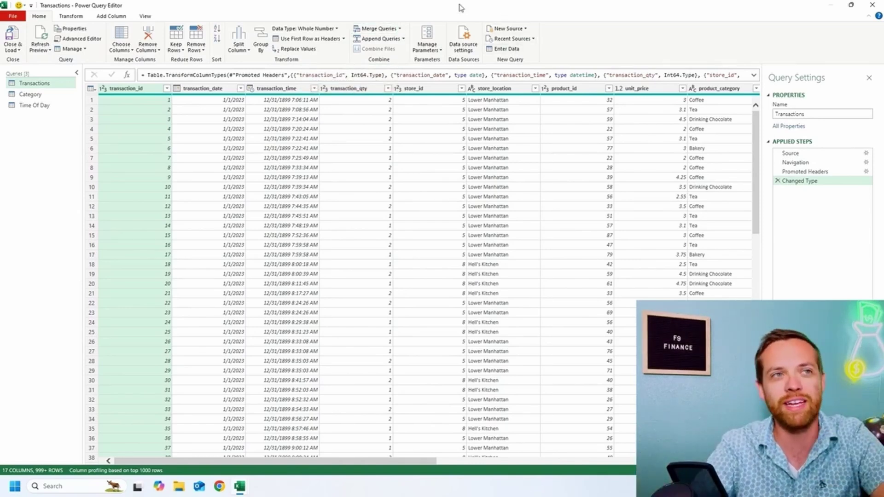
Step: Examine the Standard and Scientific number operations, the Column From Examples choices and the data preview settings for the Transactions query
left_click(78, 16)
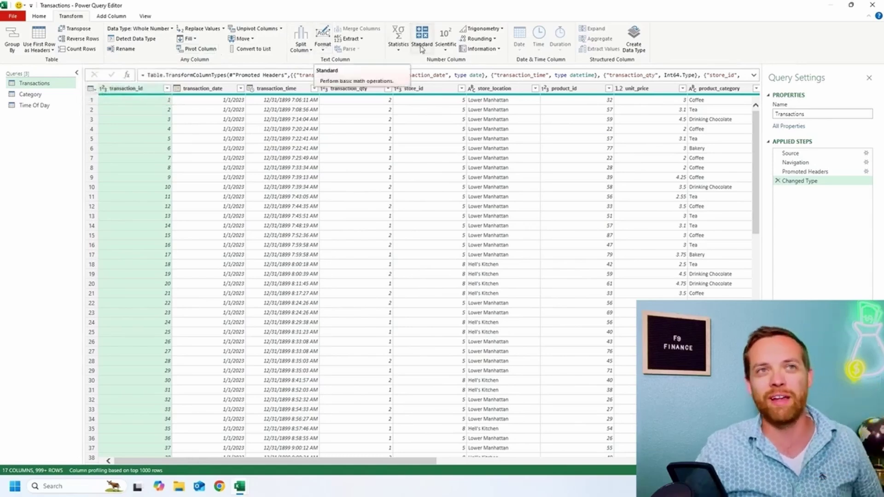
left_click(422, 46)
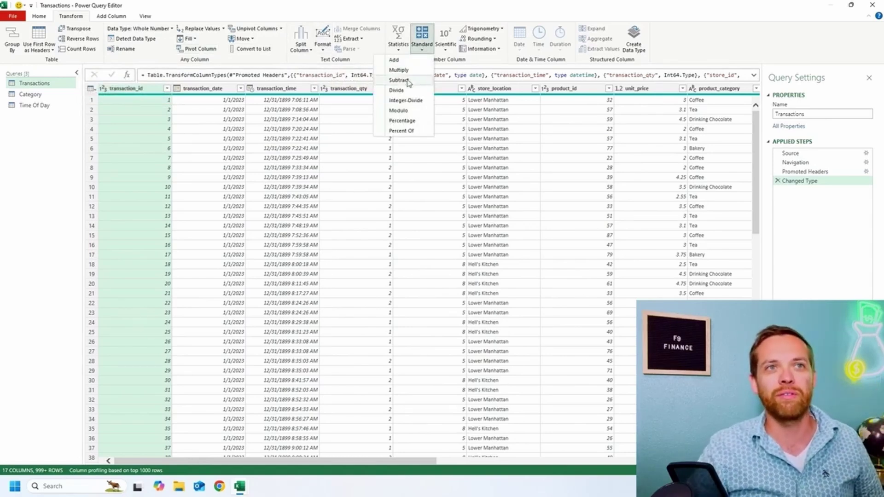
left_click(436, 15)
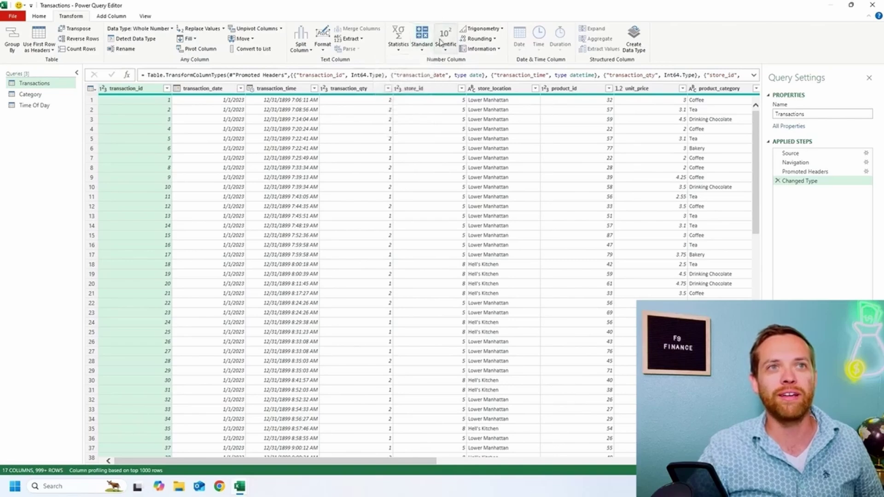
left_click(441, 43)
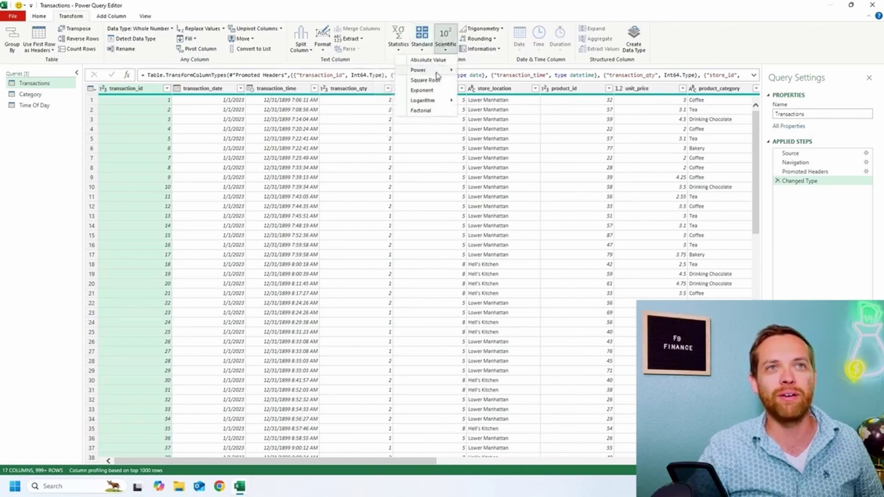
left_click(477, 6)
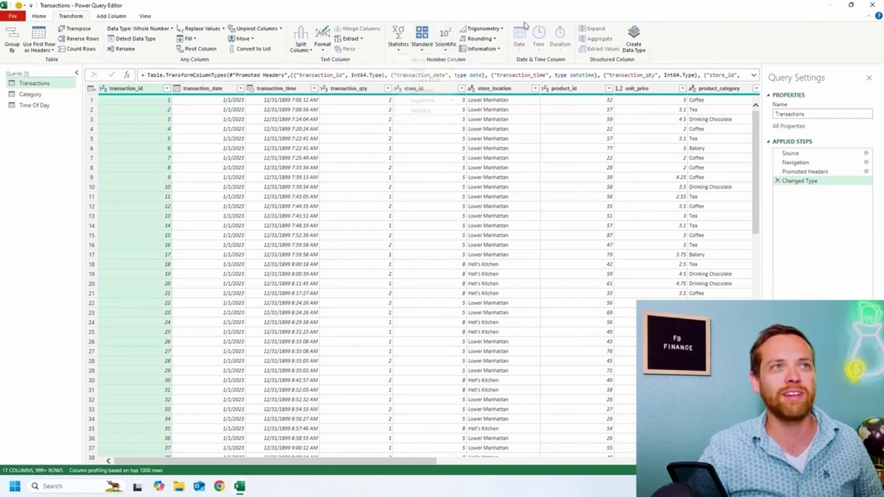
left_click(113, 16)
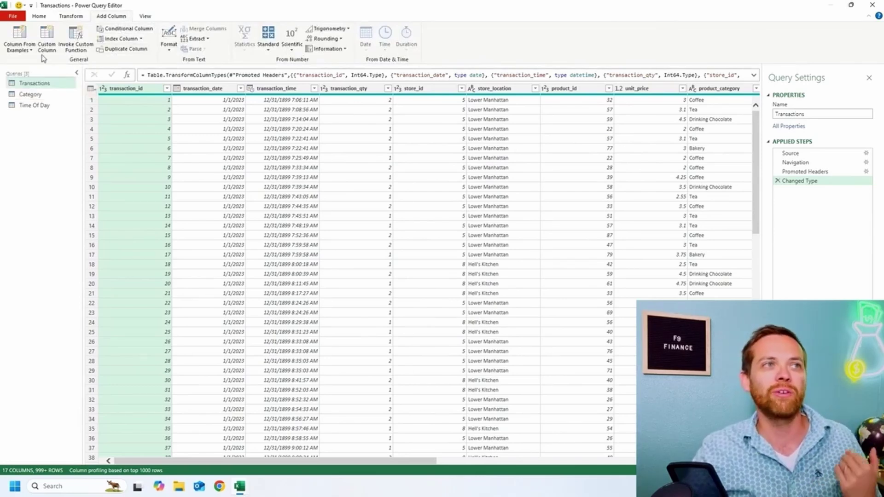
left_click(25, 52)
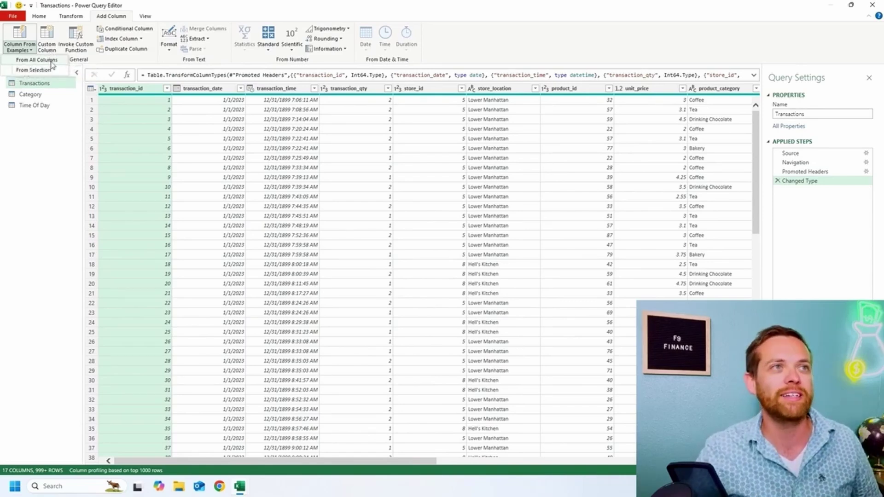
left_click(172, 14)
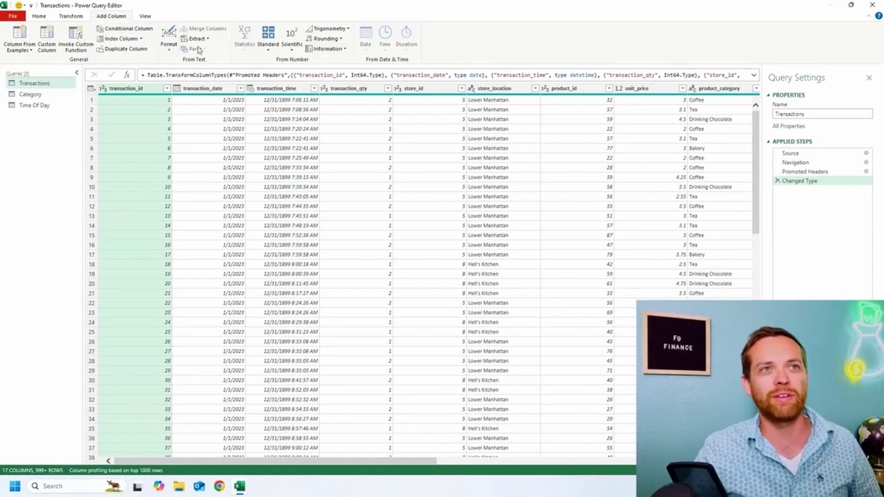
left_click(145, 16)
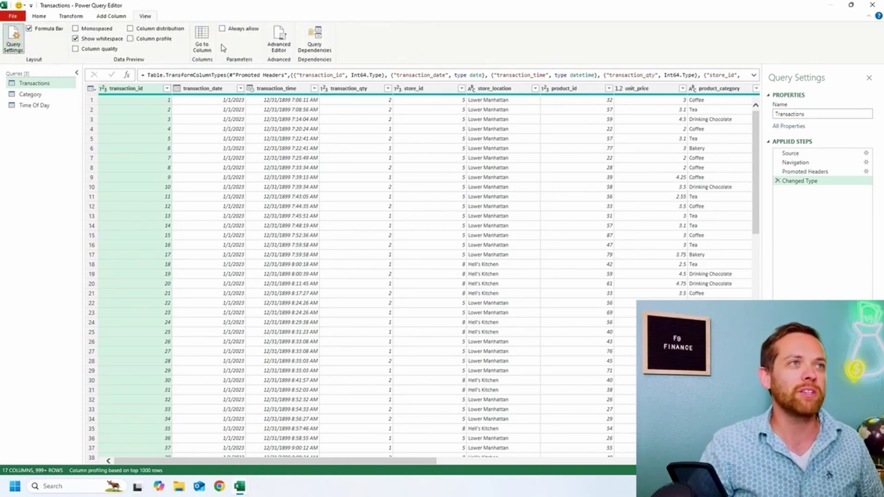
left_click(39, 17)
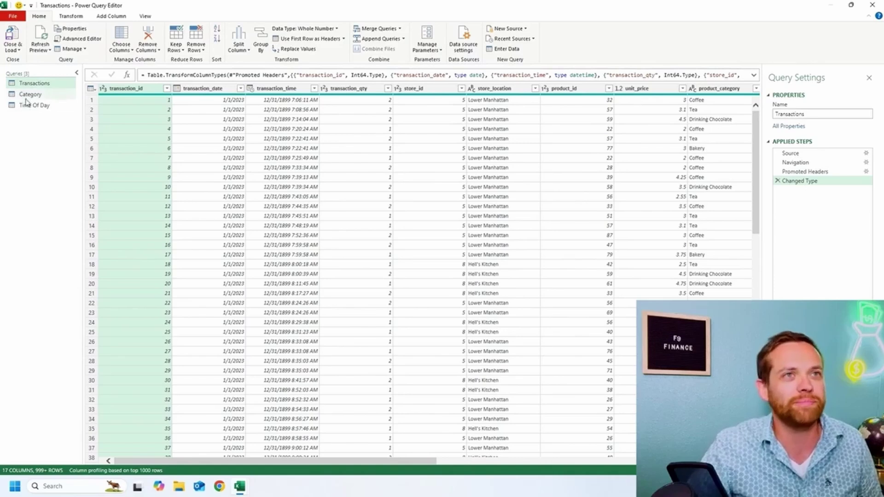
Step: Merge Transactions with Category as a new query, matching product_type to Column1 with a Left Outer join
left_click(399, 29)
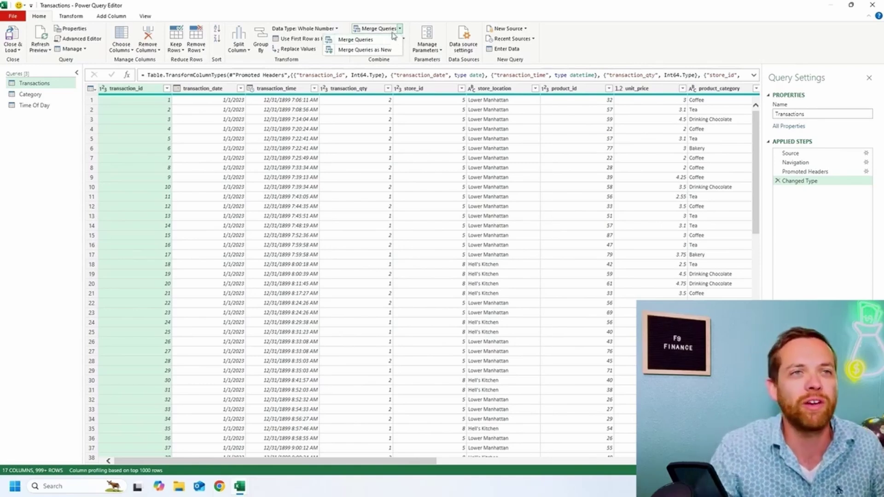
left_click(370, 42)
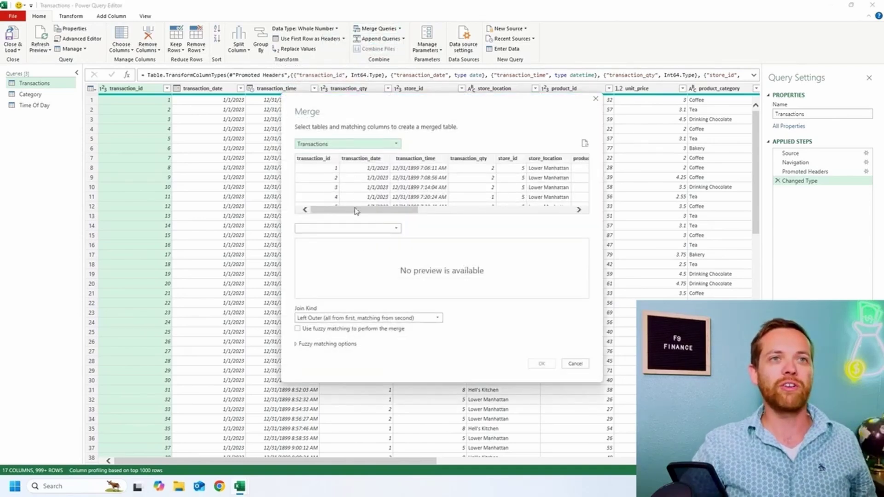
left_click_drag(355, 212, 462, 203)
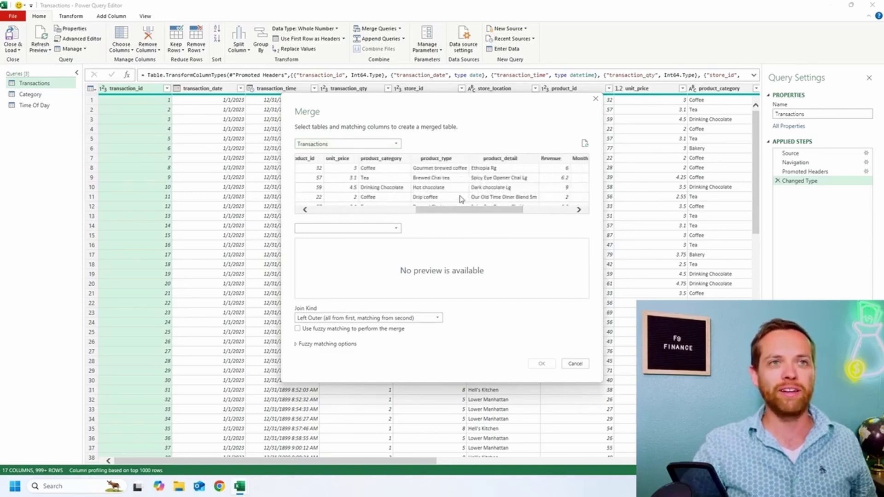
left_click(454, 161)
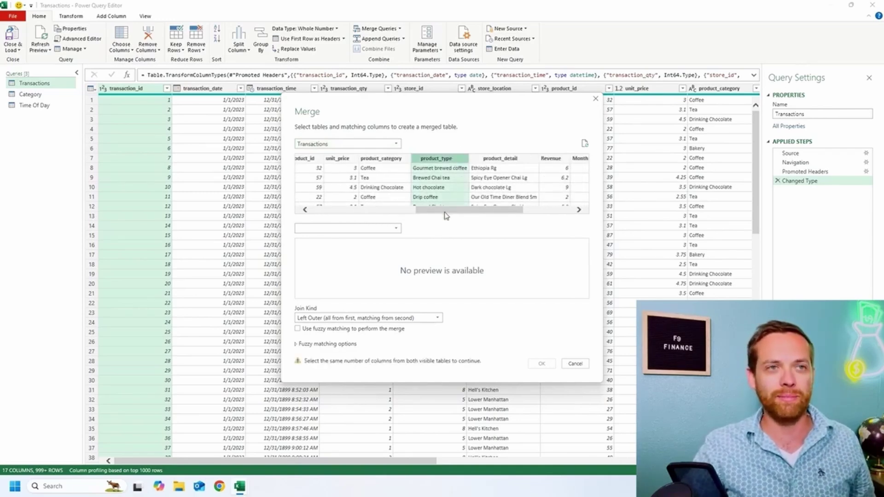
left_click(397, 229)
left_click(391, 240)
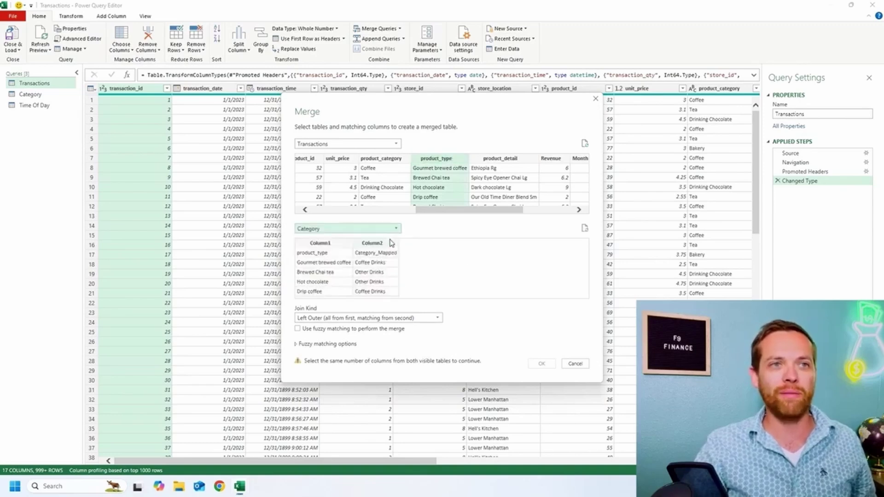
left_click(324, 244)
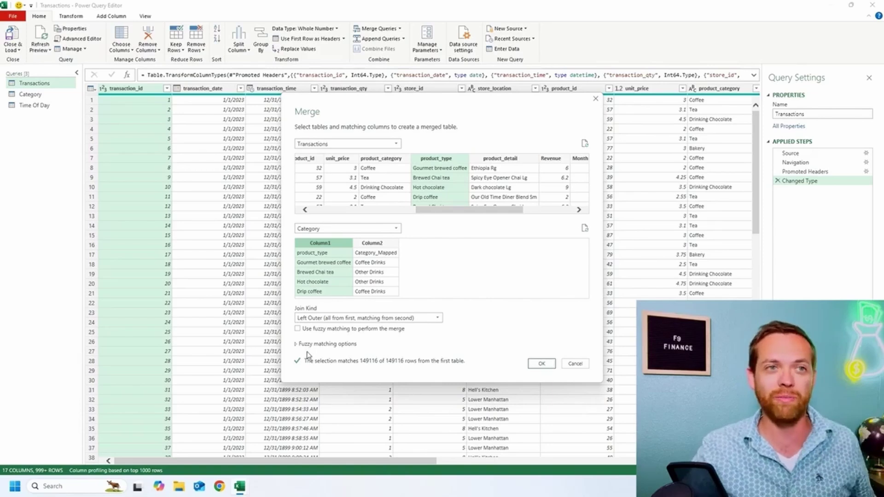
left_click(541, 363)
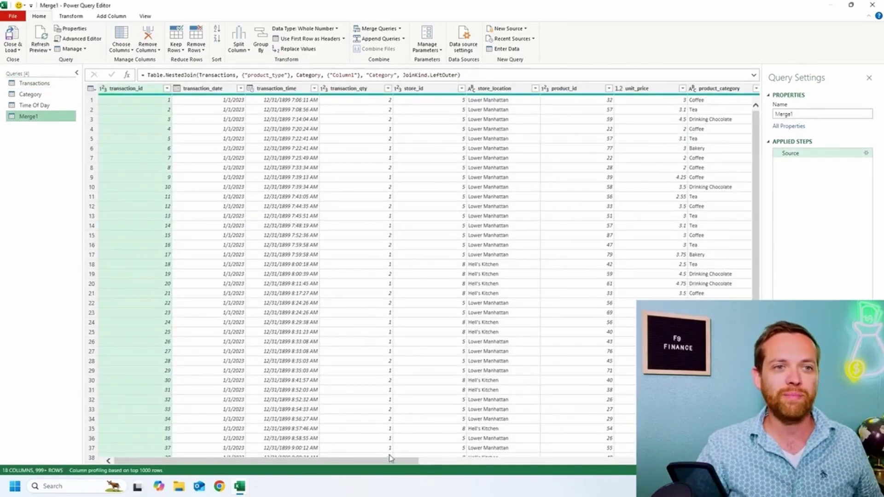
Step: Expand the merged Category column to include only Column2, keeping the original column name as prefix
left_click_drag(392, 462, 710, 462)
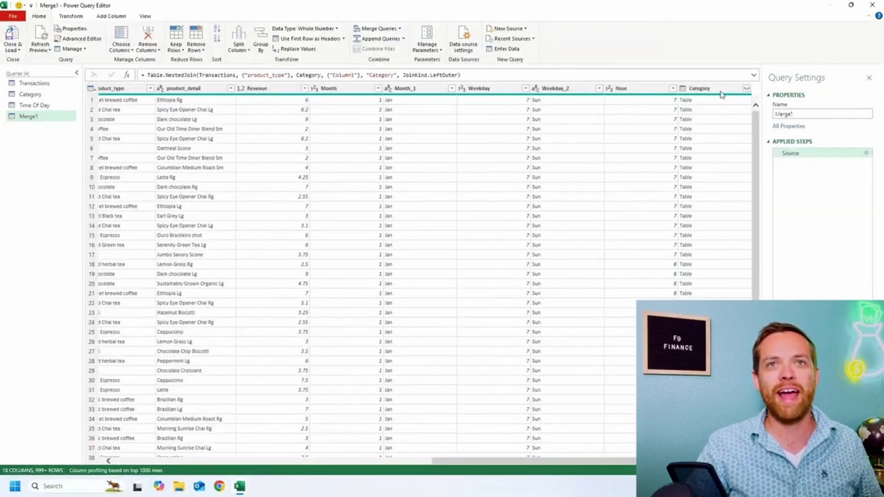
left_click(747, 89)
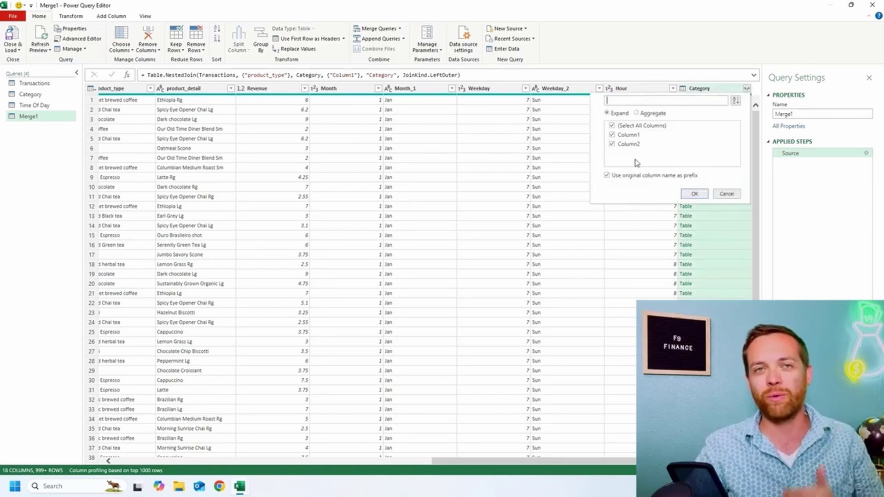
left_click(612, 135)
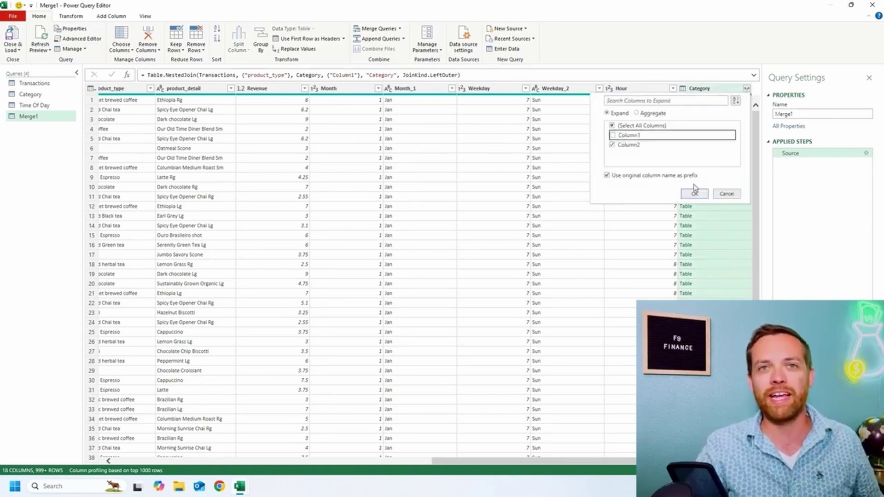
left_click(695, 194)
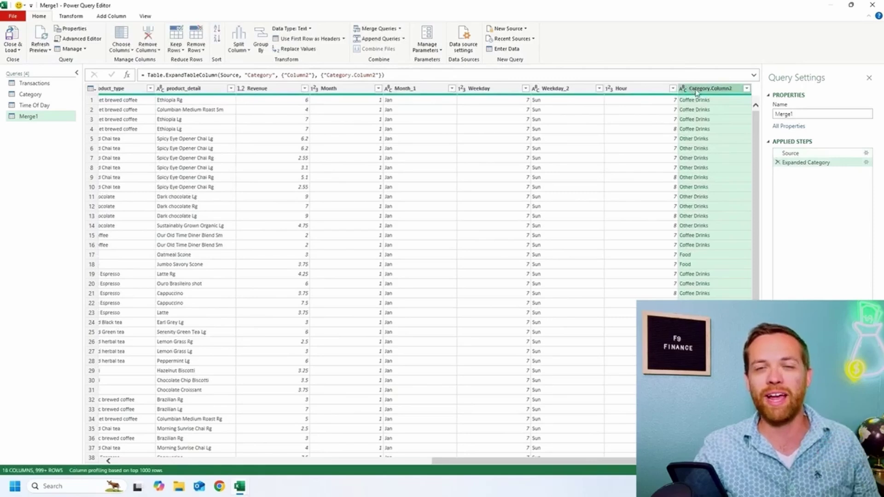
Step: Rename the expanded Category.Column2 column to Category_Mapped
left_click(803, 114)
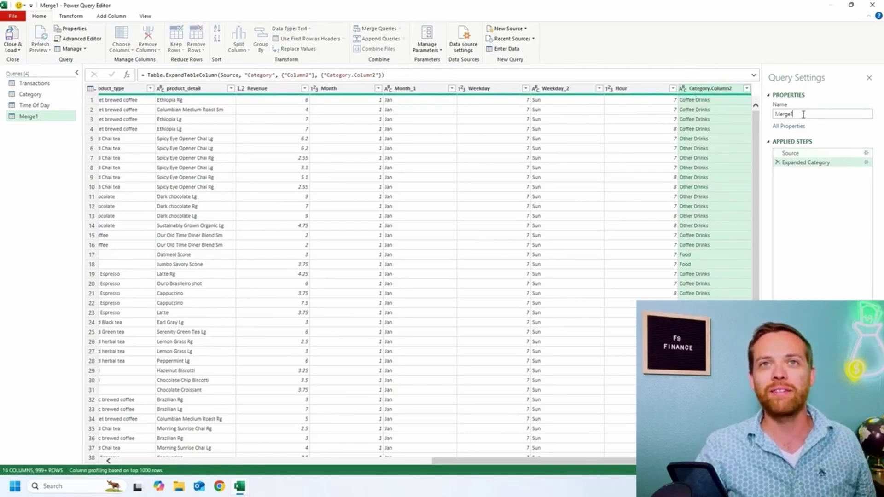
double_click(728, 89)
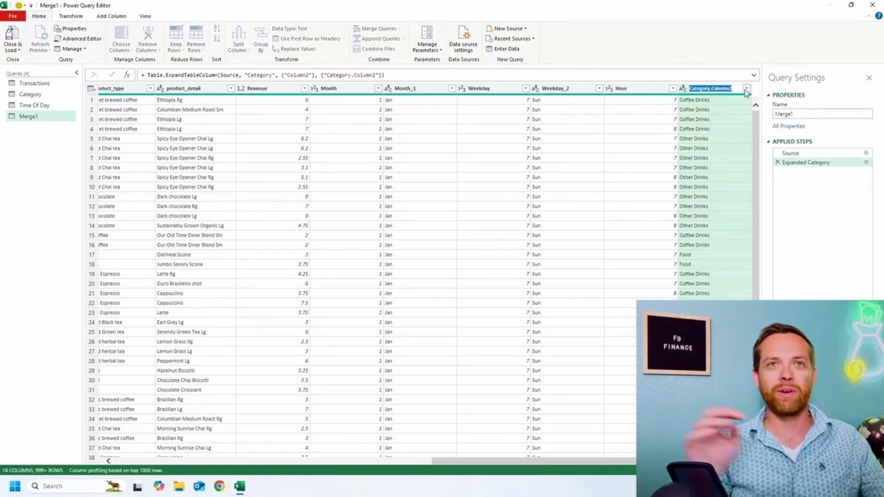
type("Cat")
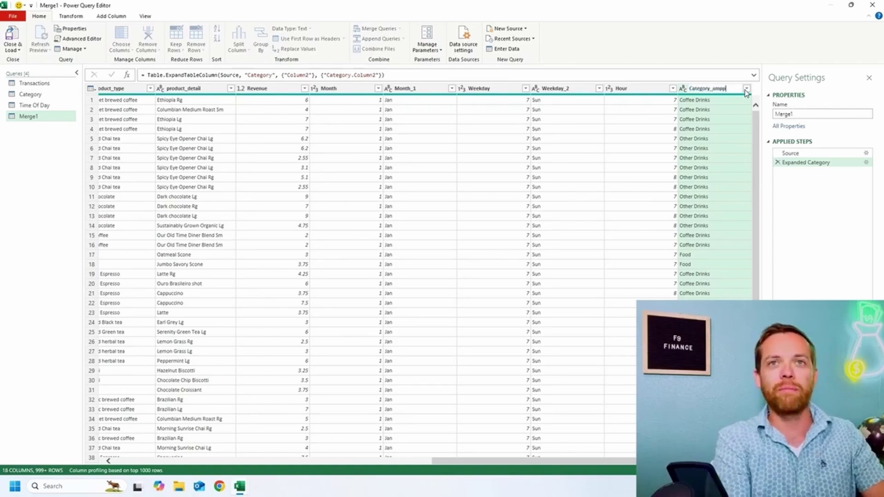
key("Return")
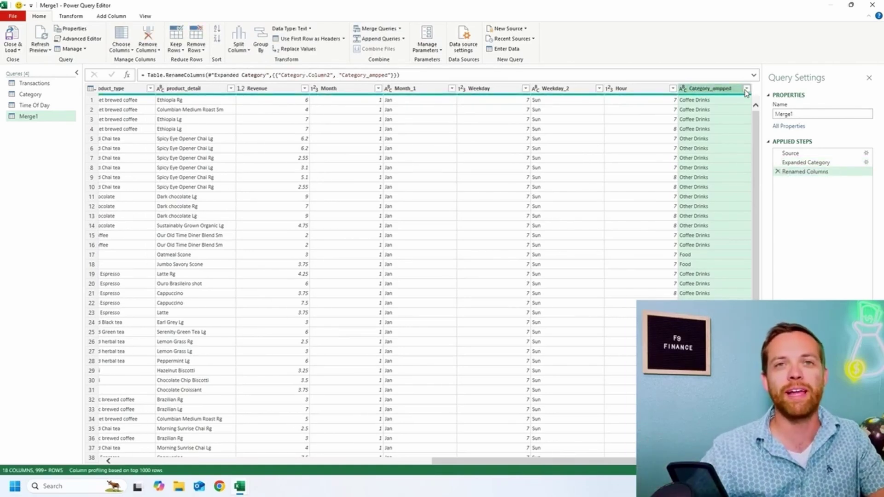
double_click(732, 89)
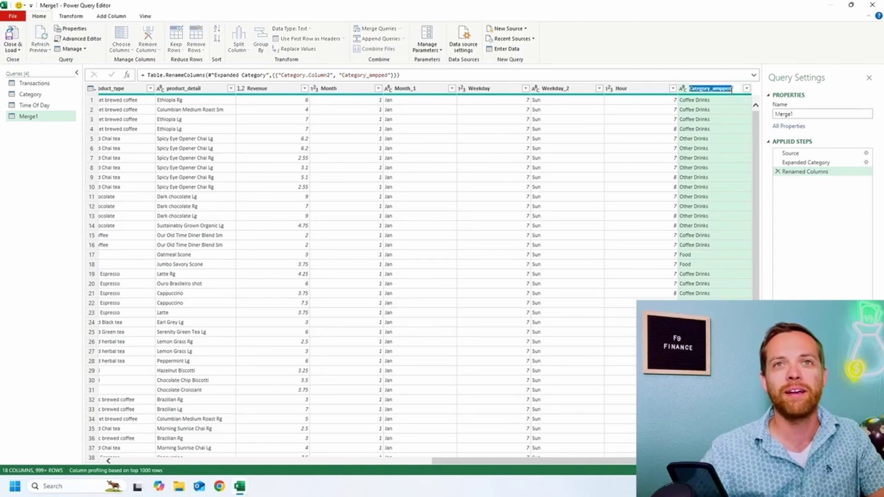
left_click_drag(733, 88, 713, 89)
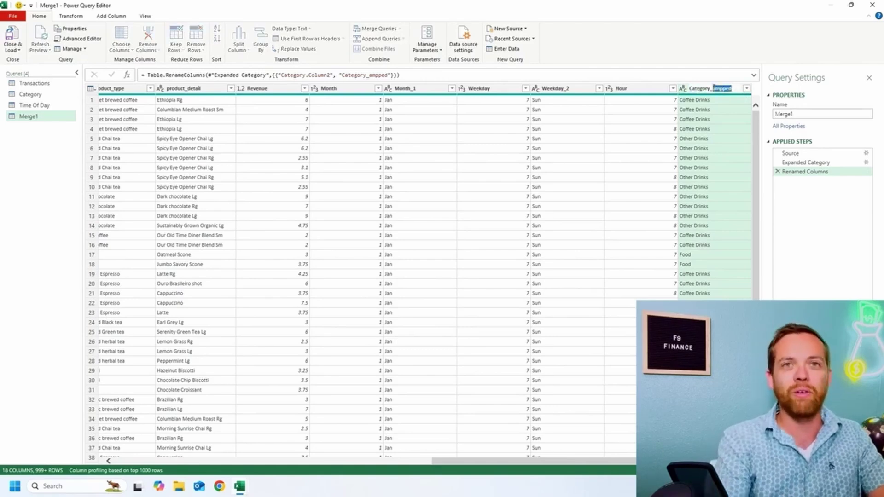
type("Mapped")
key("Return")
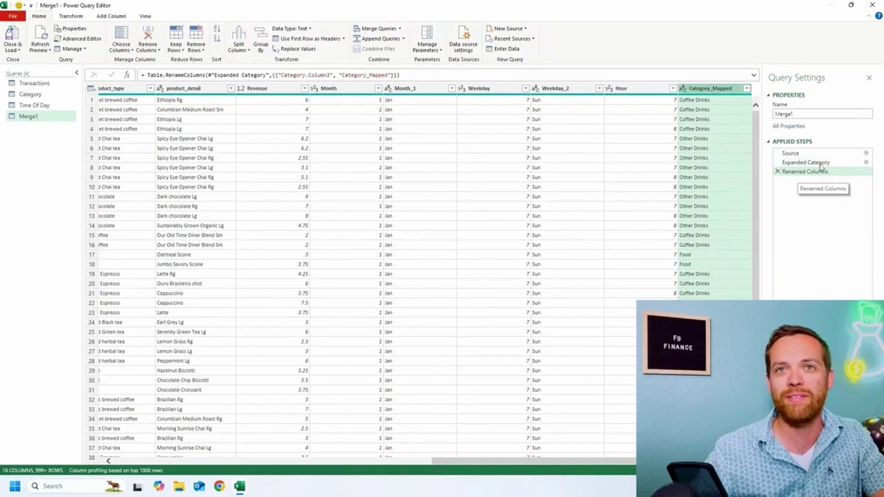
Step: Review the merged query's data at the Source, Expanded Category and Renamed Columns stages
left_click(794, 154)
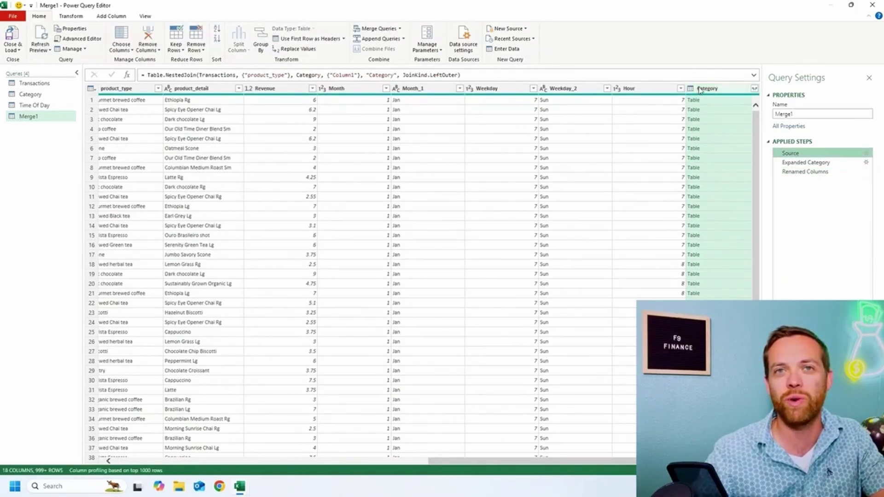
left_click(813, 163)
left_click(808, 172)
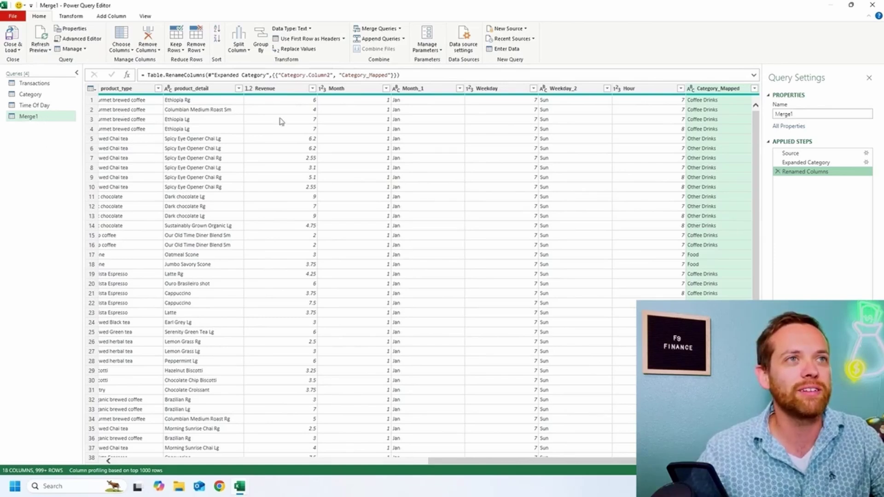
Step: Merge the Time Of Day query into Merge1, matching the Hour columns with a Left Outer join
left_click(378, 31)
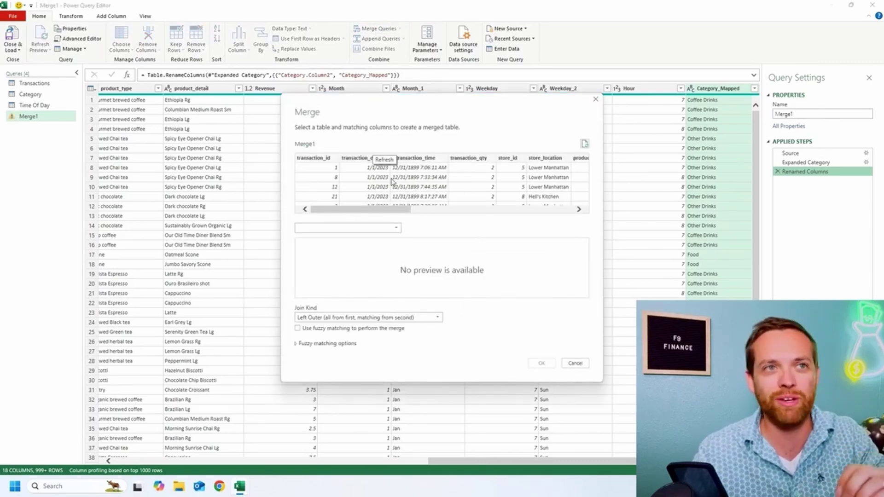
left_click_drag(404, 211, 579, 215)
left_click(521, 161)
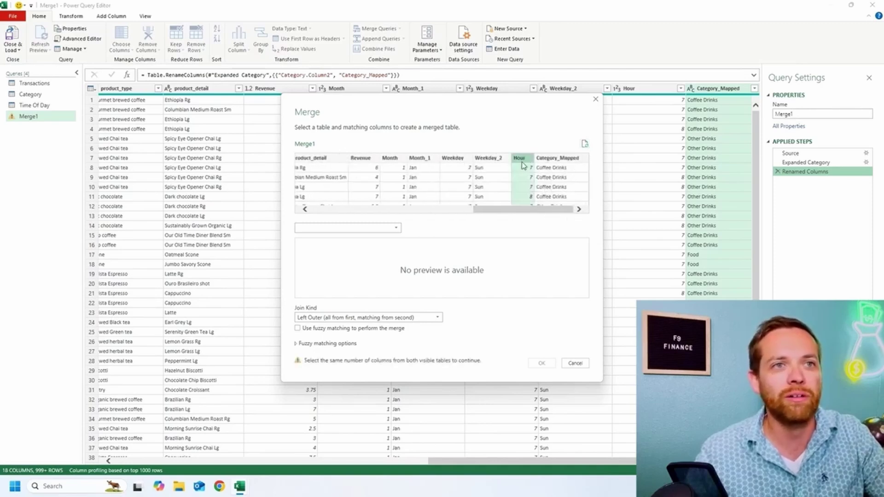
left_click(387, 227)
left_click(378, 257)
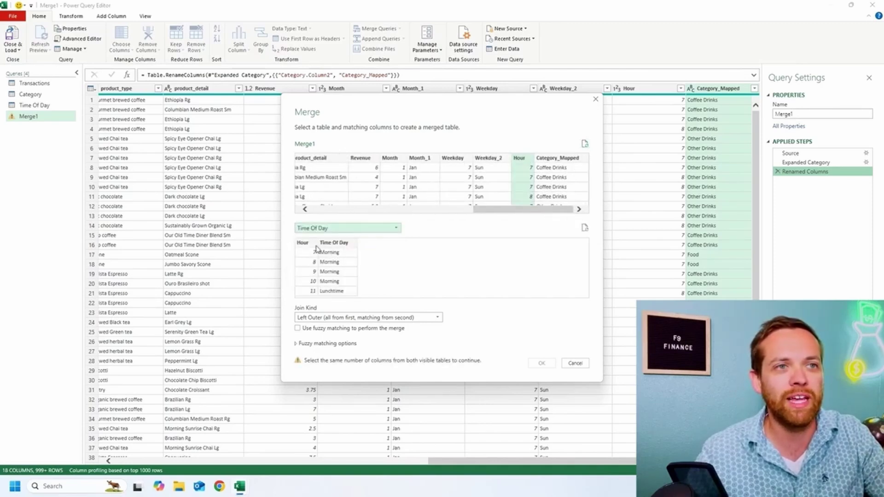
left_click(306, 243)
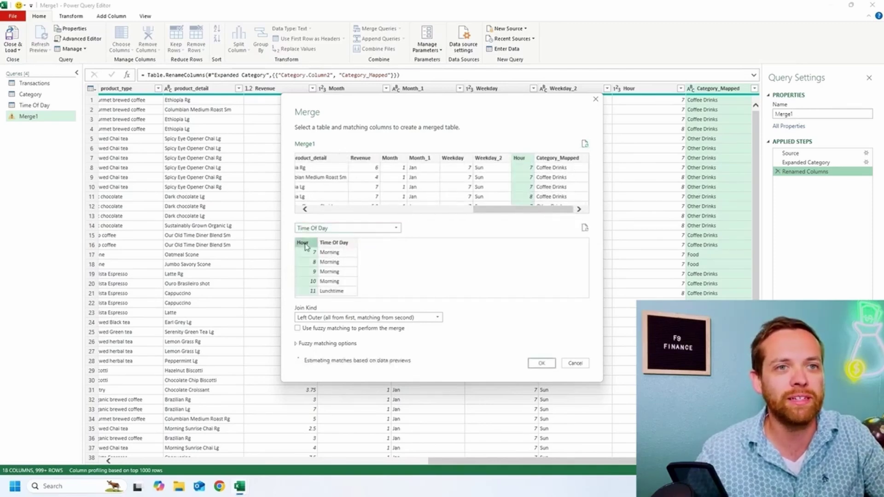
left_click(541, 364)
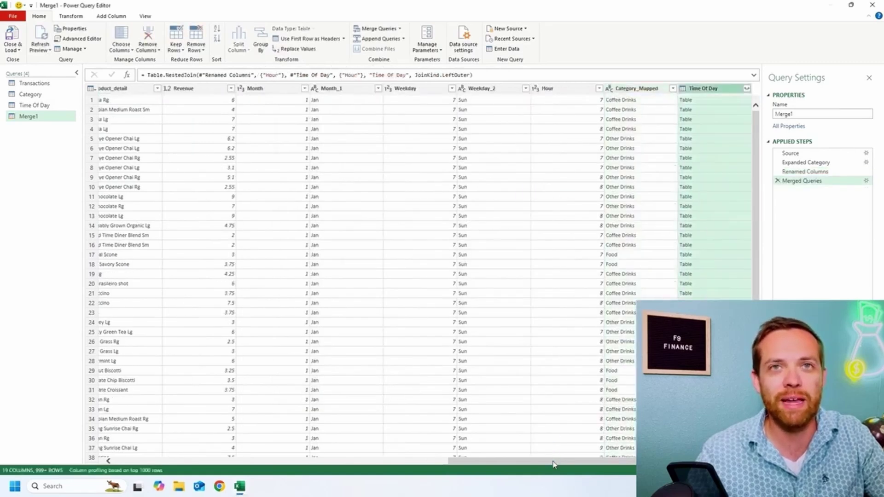
Step: Expand the merged Time Of Day column to include only its Time Of Day field, keeping the original column name as prefix
left_click(747, 89)
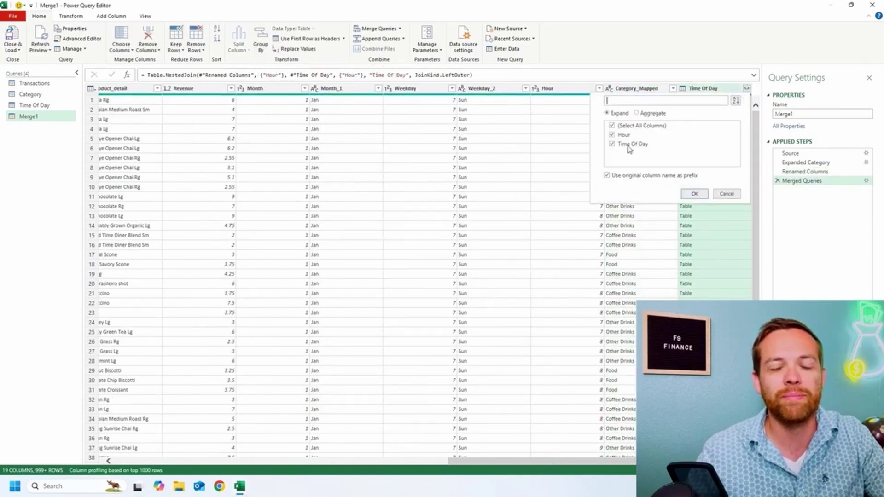
left_click(612, 125)
left_click(613, 145)
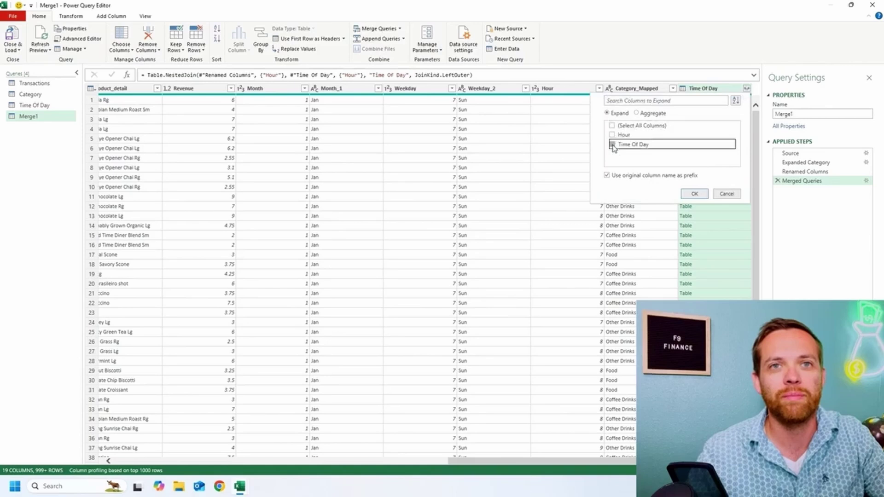
left_click(690, 193)
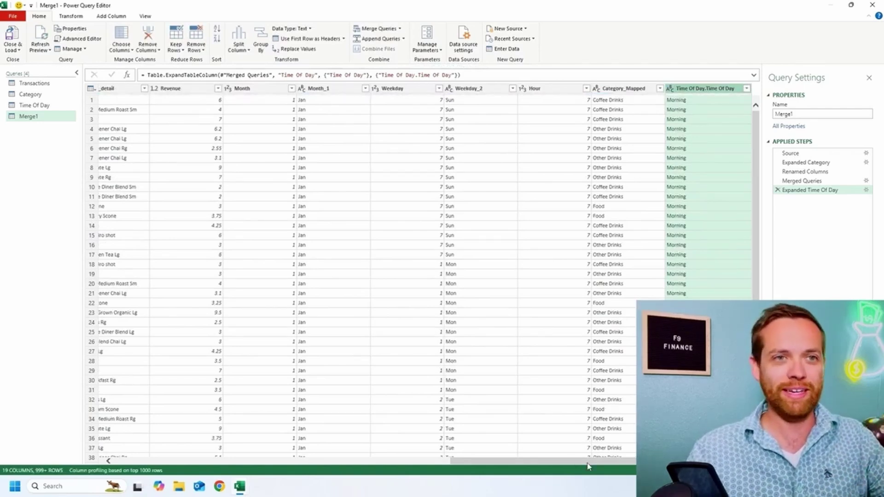
Step: Set up an advanced Group By on the merged query with groupings Time Of Day.Time Of Day, Category_Mapped and store_location
left_click_drag(587, 466, 182, 418)
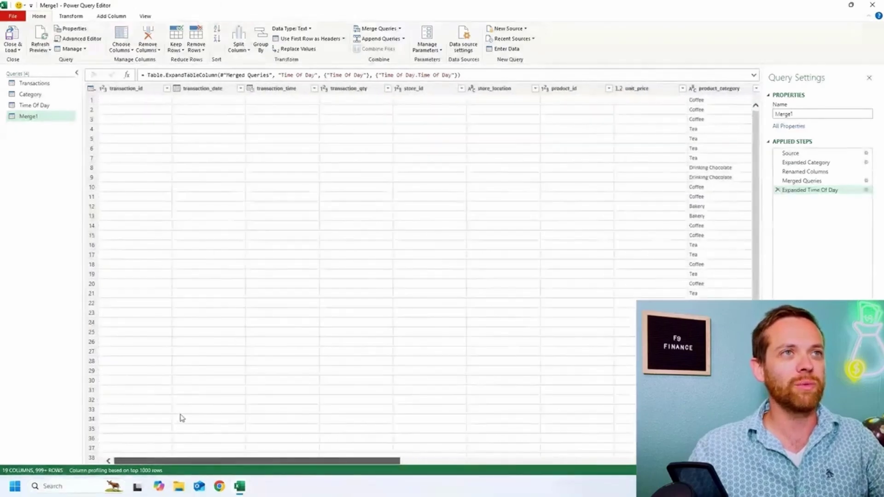
left_click(261, 44)
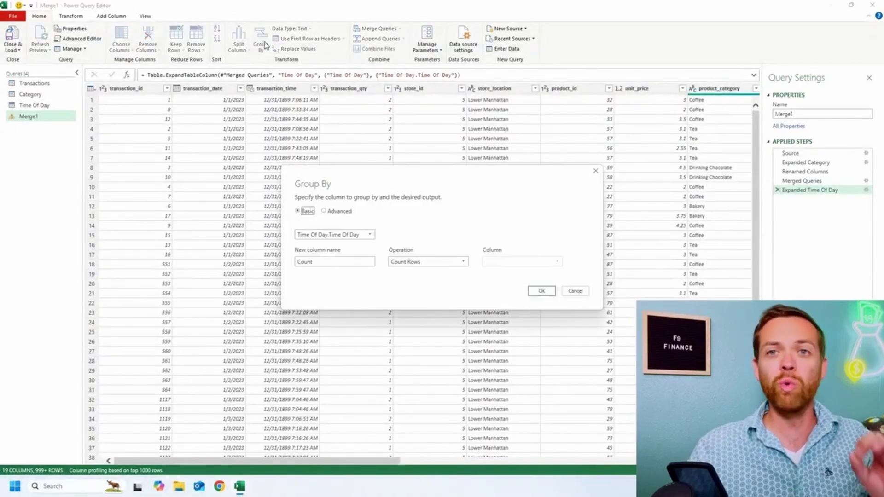
left_click(347, 212)
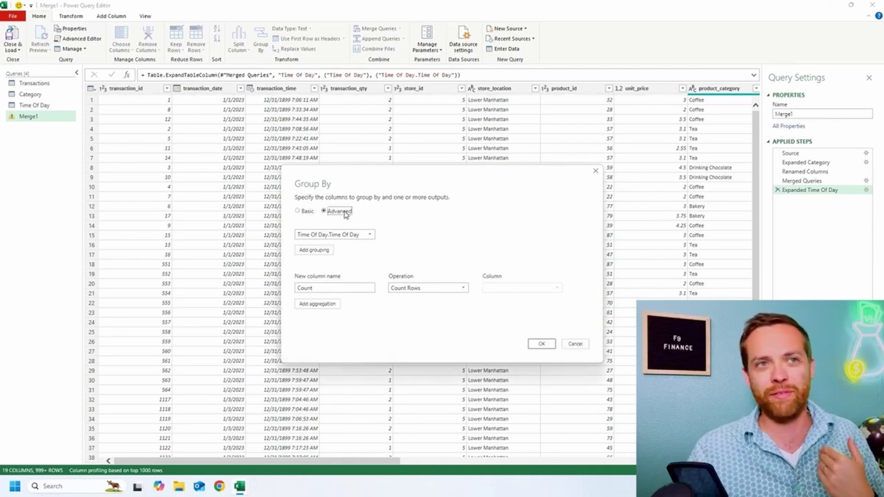
left_click(329, 251)
left_click(353, 238)
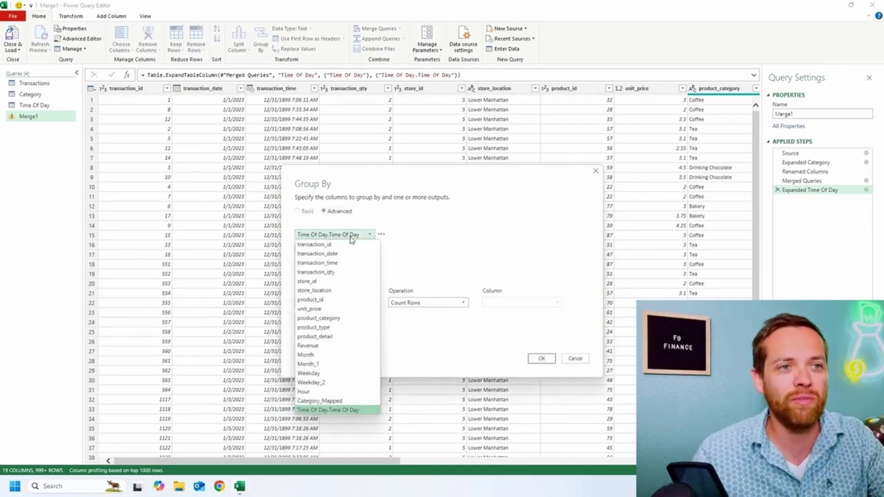
left_click(350, 410)
left_click(328, 251)
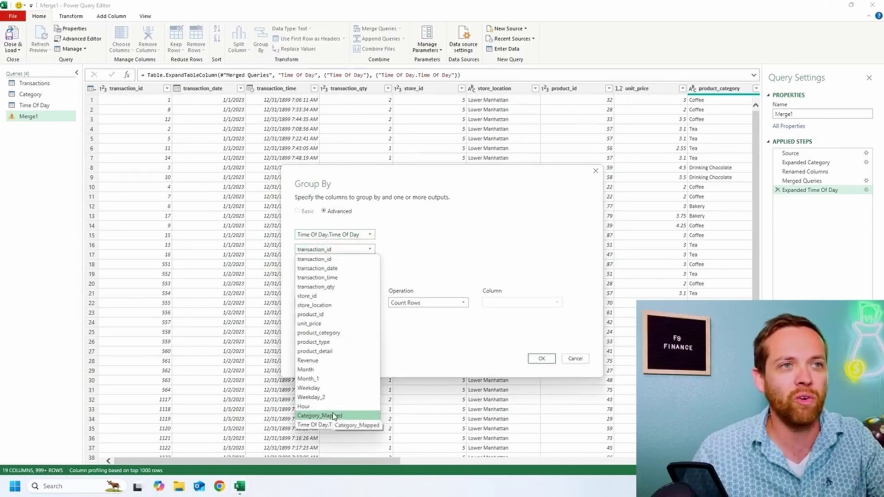
left_click(334, 416)
left_click(325, 266)
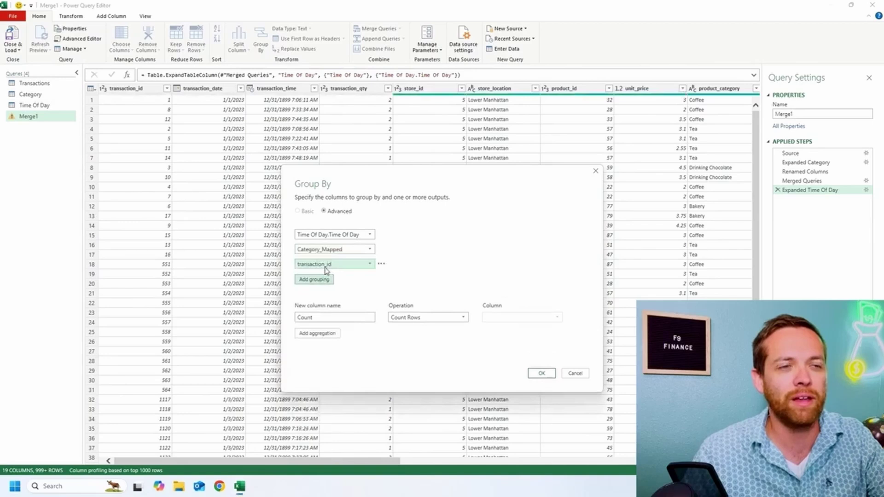
left_click(326, 266)
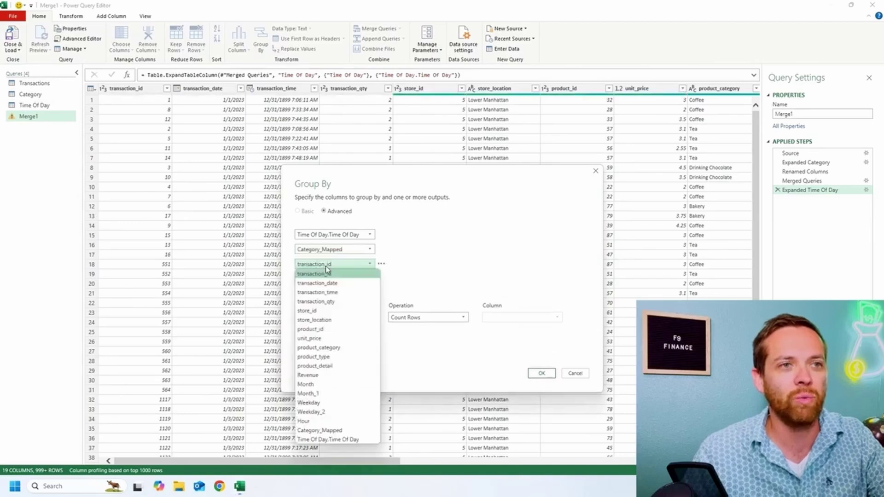
left_click(327, 320)
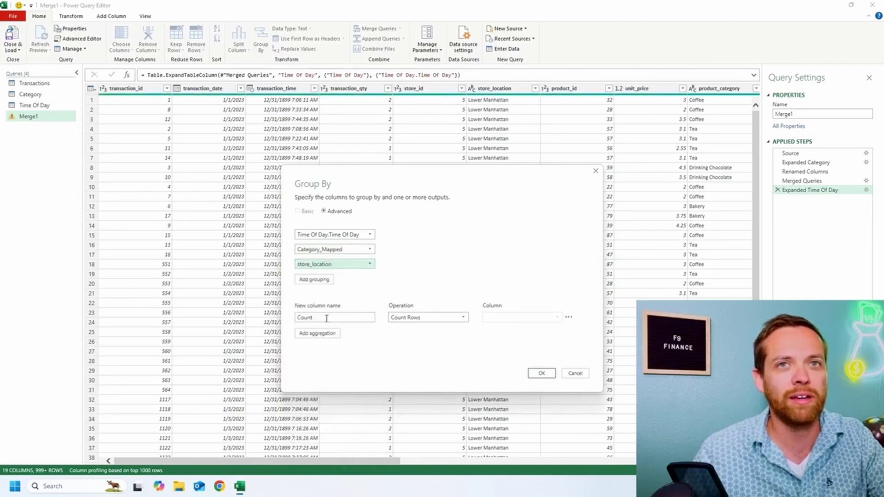
Step: Define the grouped output column as Revenue, using the Sum of the Revenue column, and apply the grouping
left_click(339, 317)
type("V")
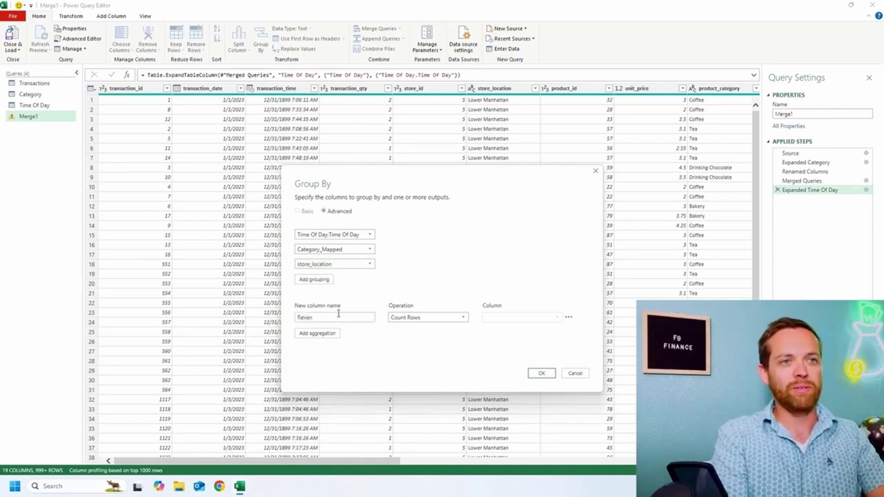
type("evenue")
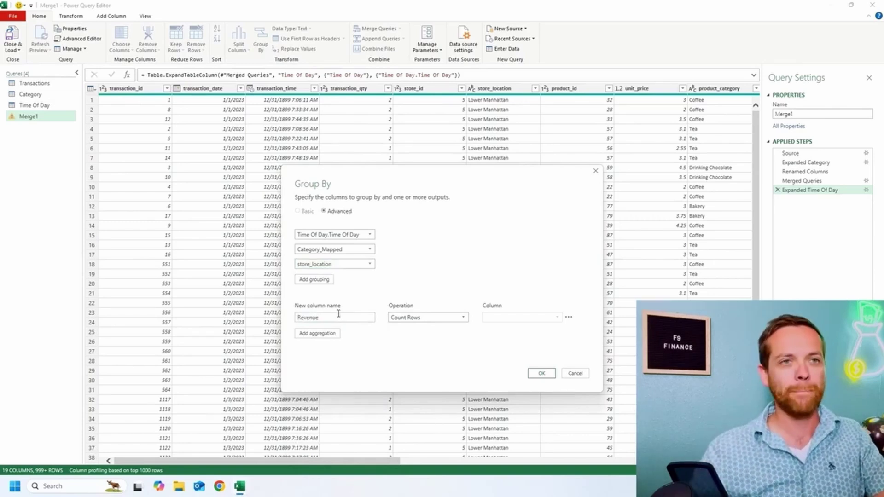
left_click(429, 317)
left_click(417, 336)
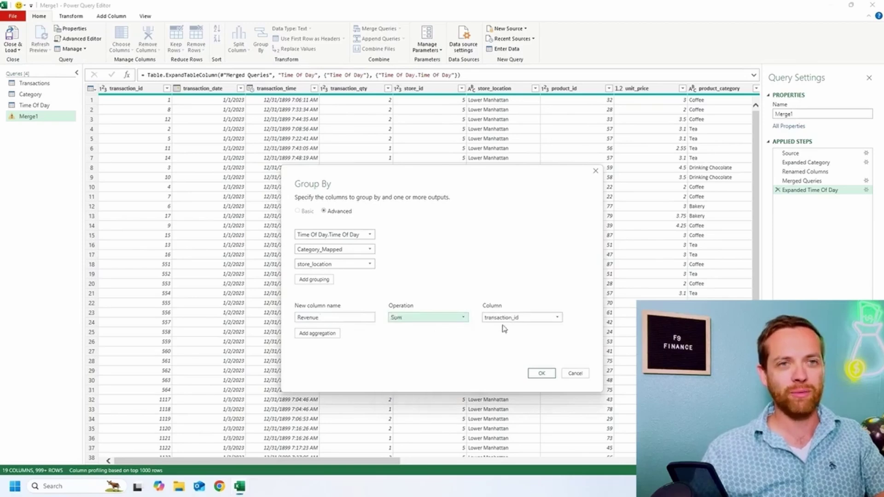
left_click(506, 318)
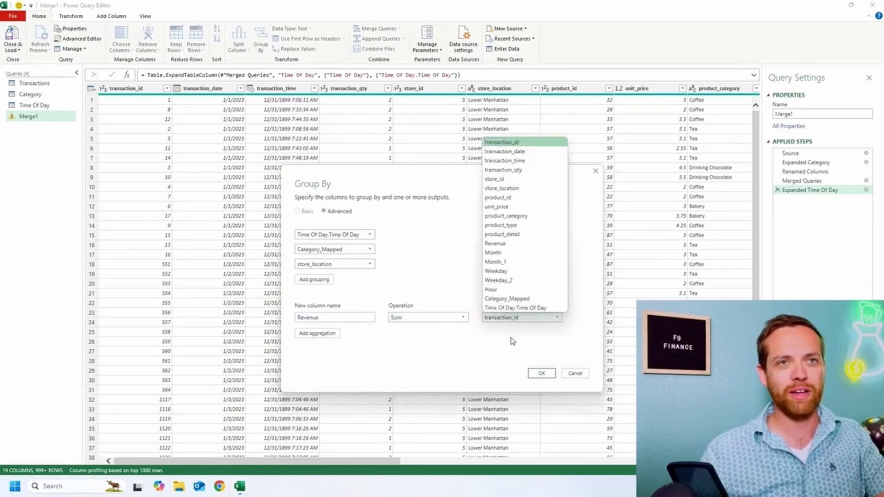
left_click(534, 244)
left_click(543, 374)
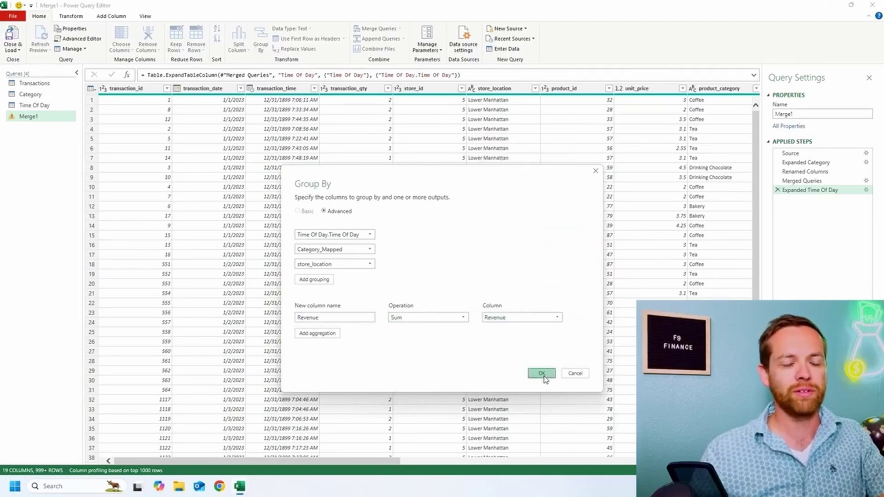
left_click(542, 374)
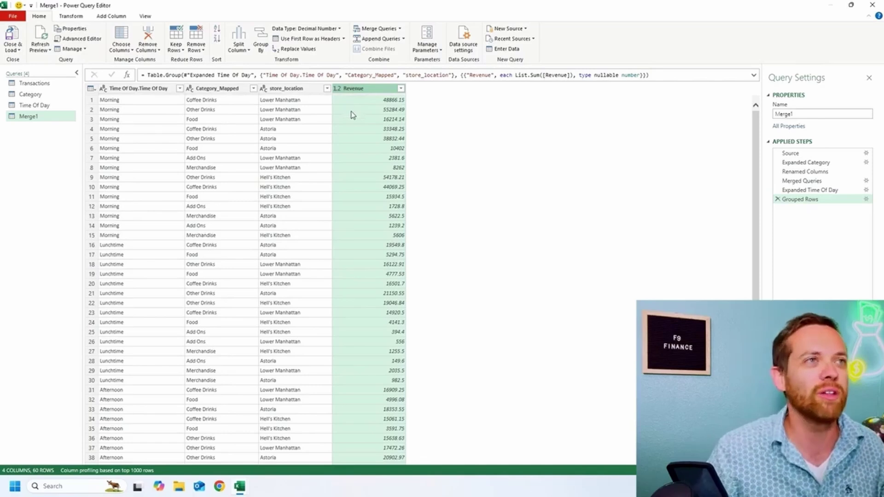
Step: Close the query editor and load Merge1 as a table on a new worksheet, without adding it to the Data Model
left_click(19, 51)
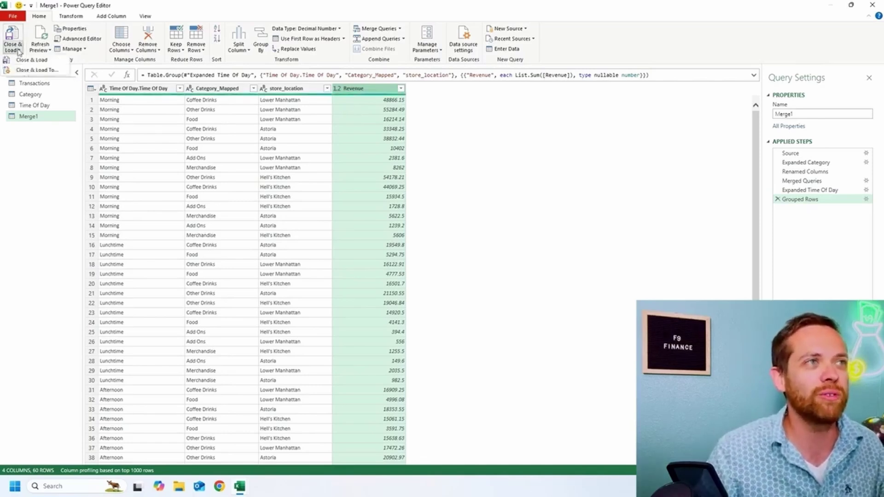
left_click(26, 71)
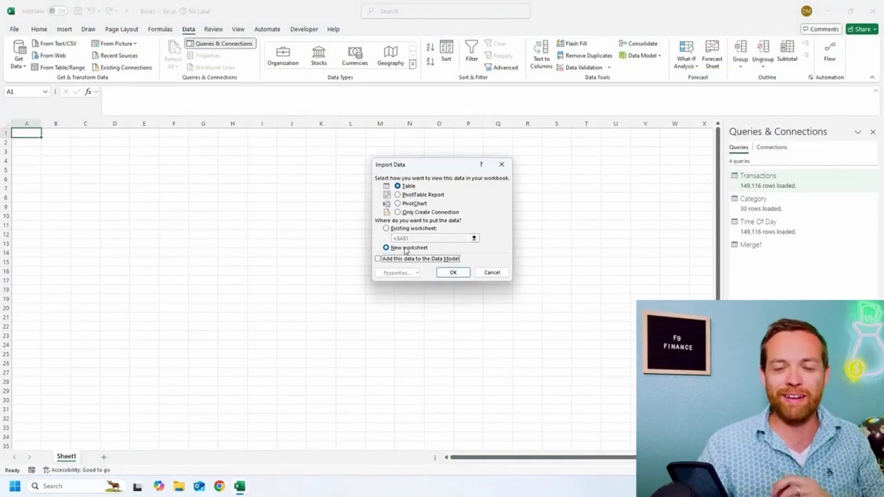
left_click(453, 274)
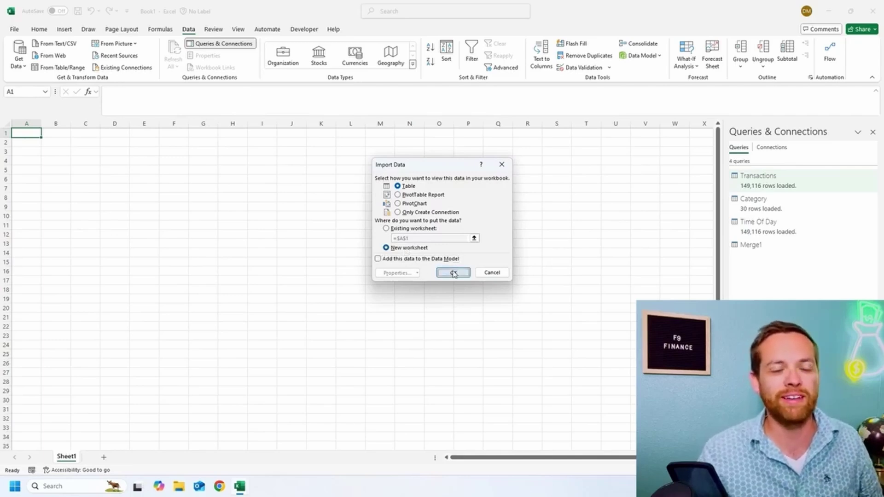
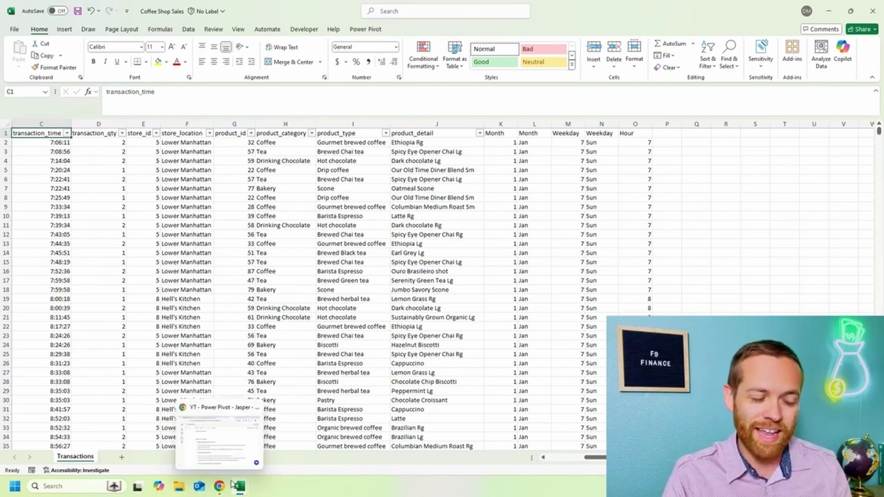
Step: Look over the Product Pricing and Mapping Table workbooks and close the Coffee Shop Sales workbook
mouse_move(240, 486)
left_click(248, 444)
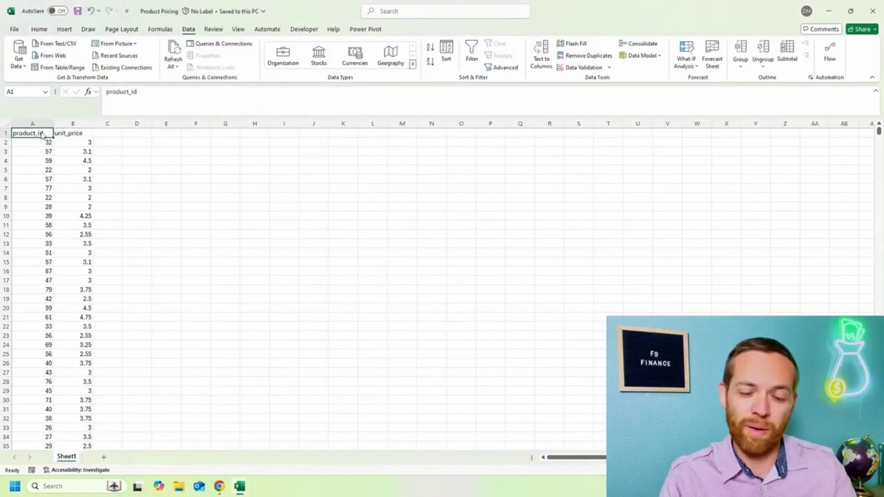
mouse_move(238, 486)
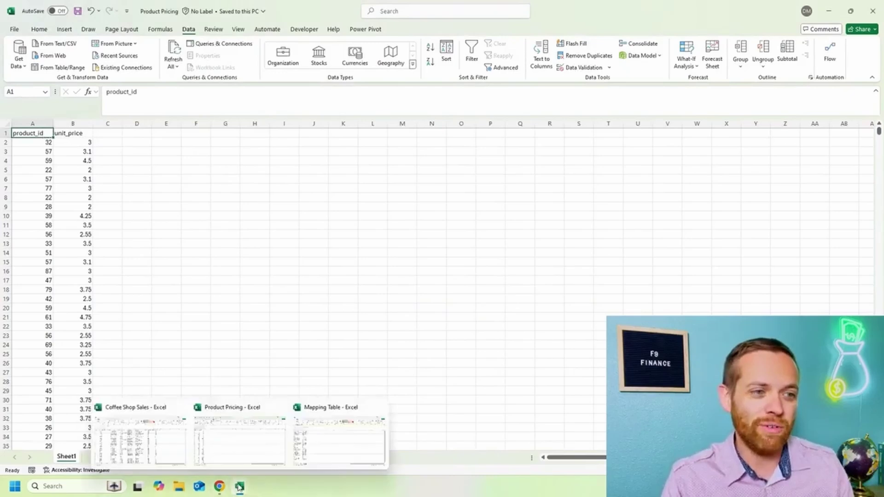
left_click(306, 449)
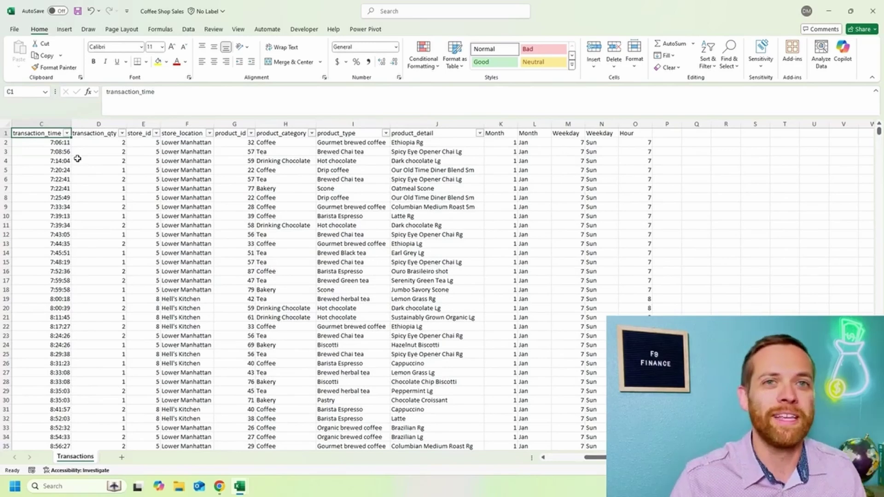
left_click(873, 11)
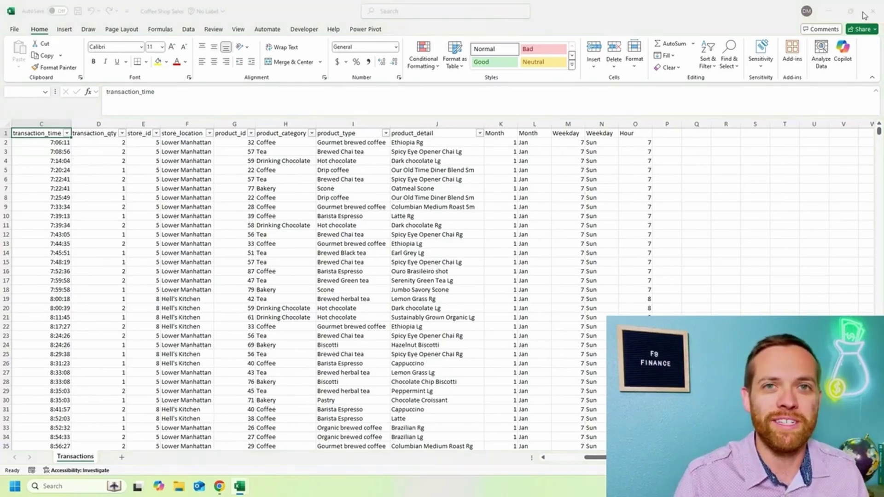
left_click(435, 366)
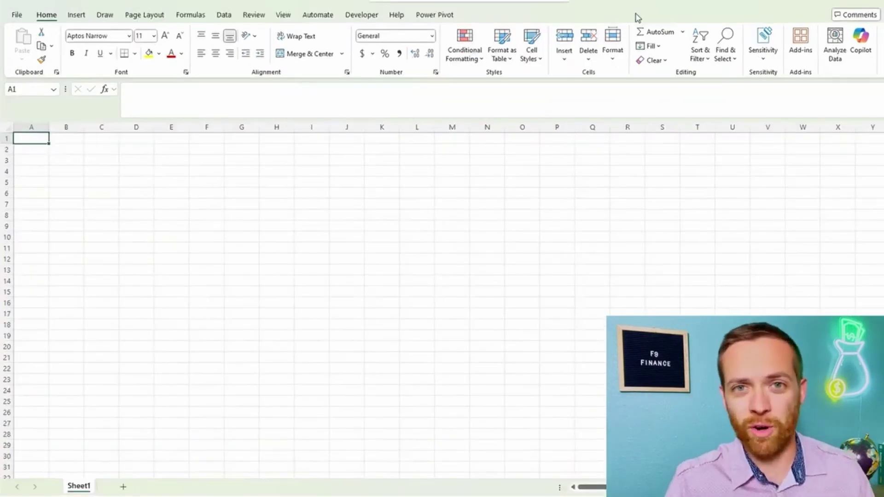
Step: Connect the blank workbook to the Coffee Shop Sales Excel file in the Downloads folder as a data source
left_click(223, 15)
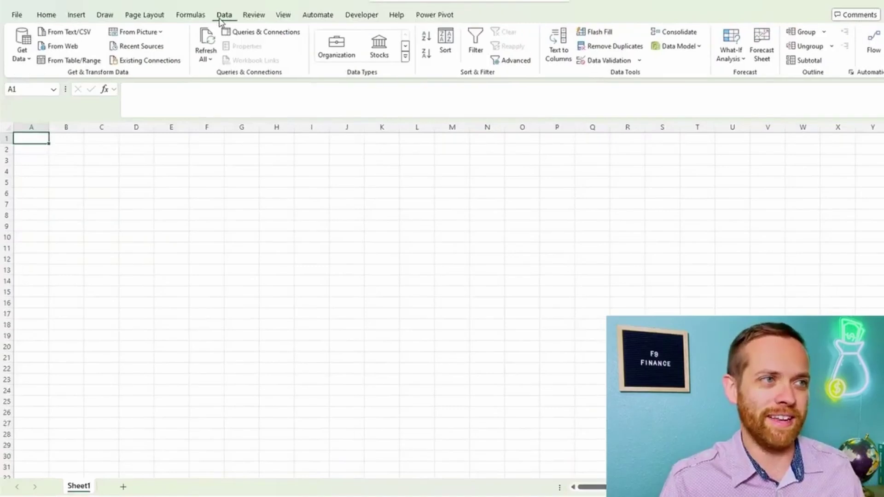
left_click(25, 55)
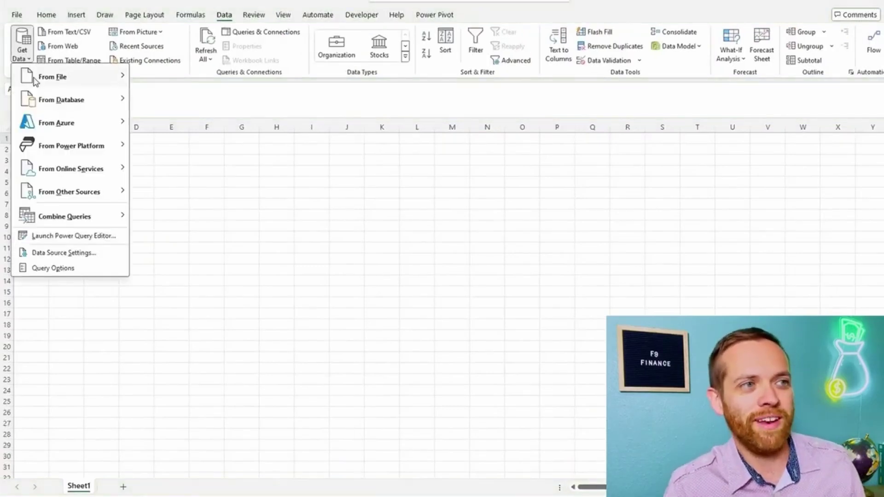
mouse_move(36, 81)
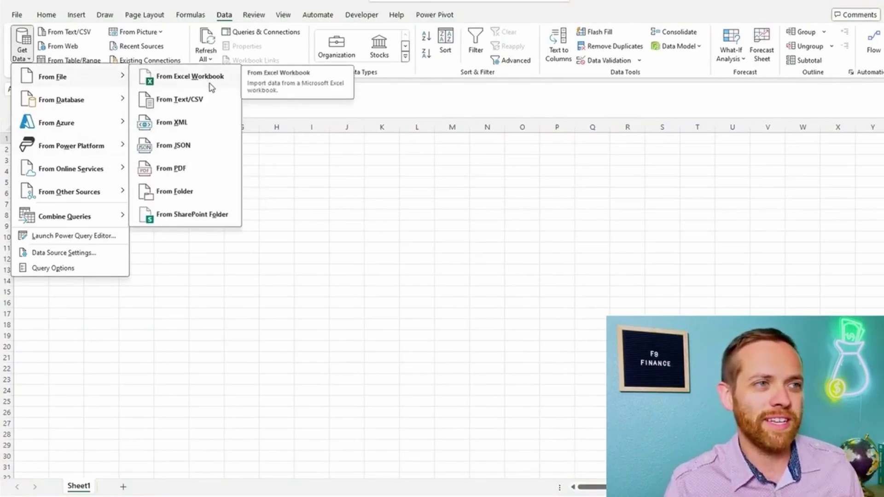
left_click(211, 82)
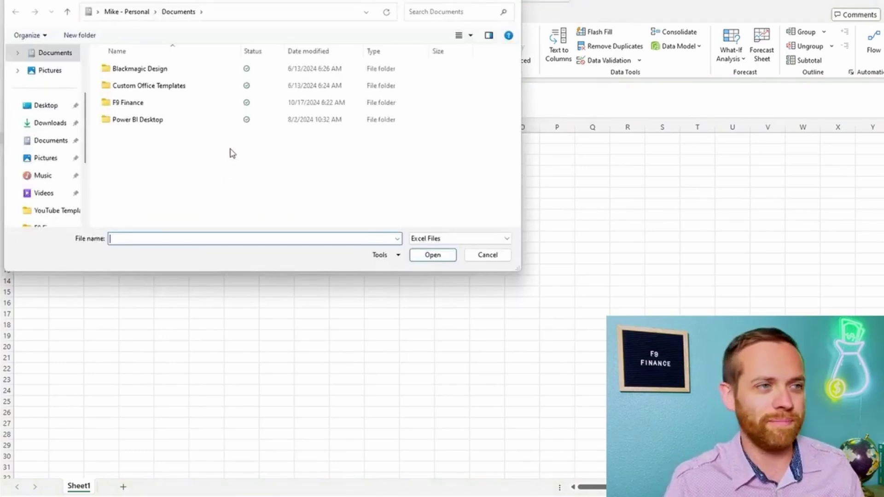
left_click(51, 124)
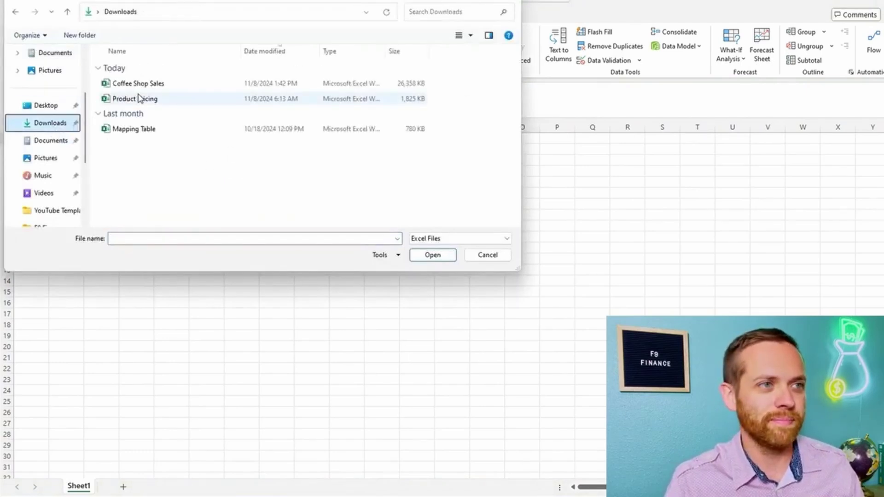
left_click(145, 87)
left_click(425, 256)
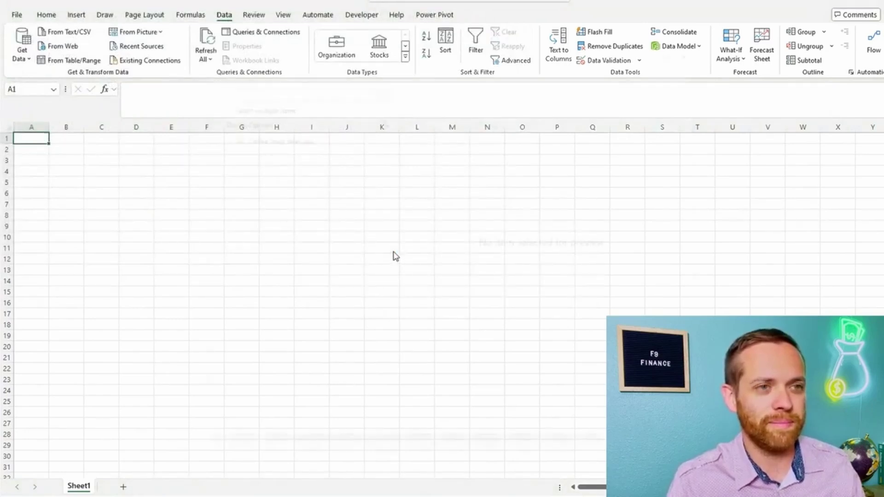
Step: Load the Transactions sheet as a connection only and add it to the Data Model, dismissing the web-sourcing tip
left_click(286, 156)
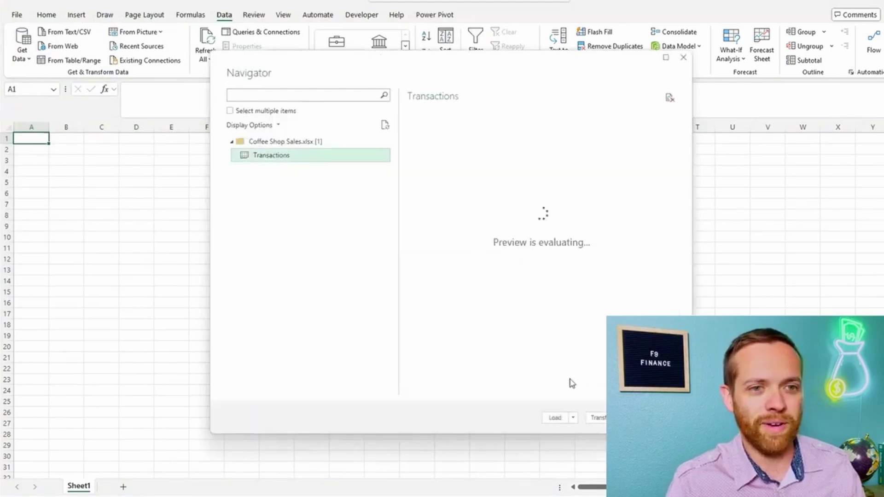
left_click(574, 419)
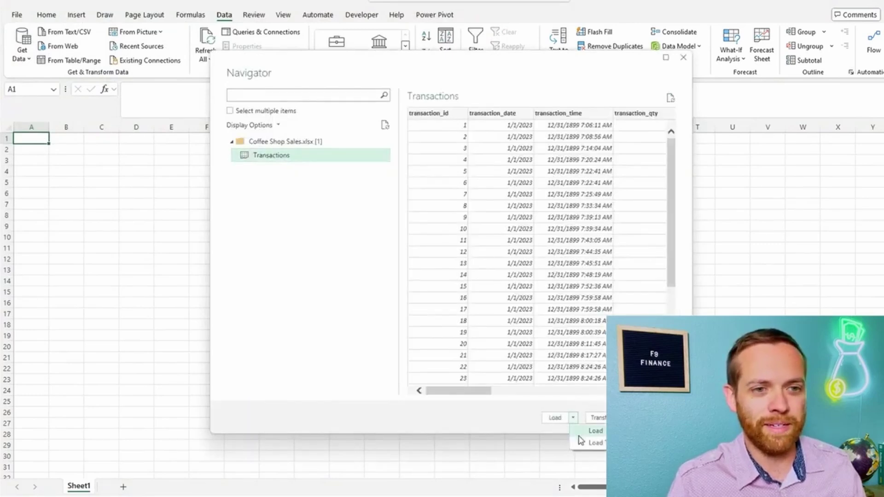
left_click(591, 443)
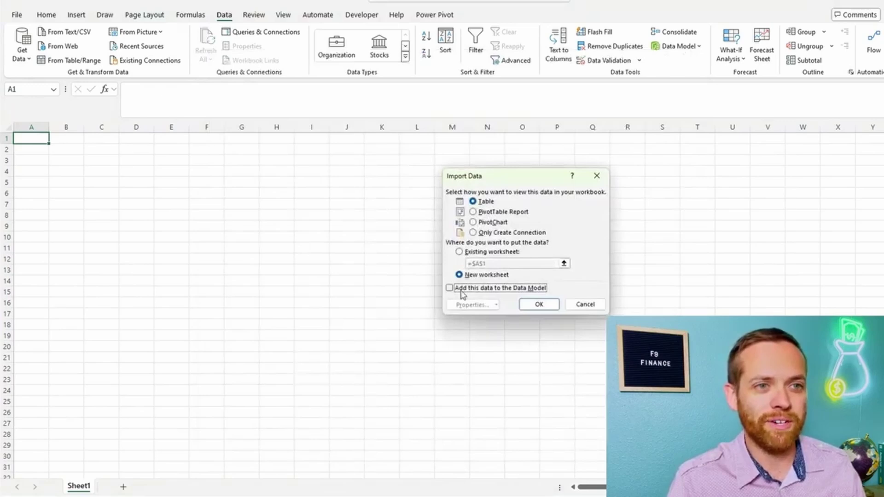
left_click(462, 291)
left_click(473, 232)
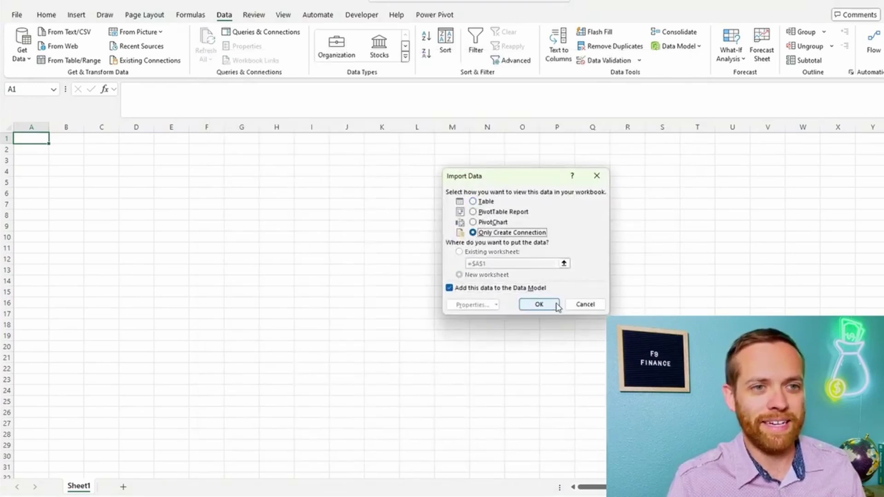
left_click(550, 305)
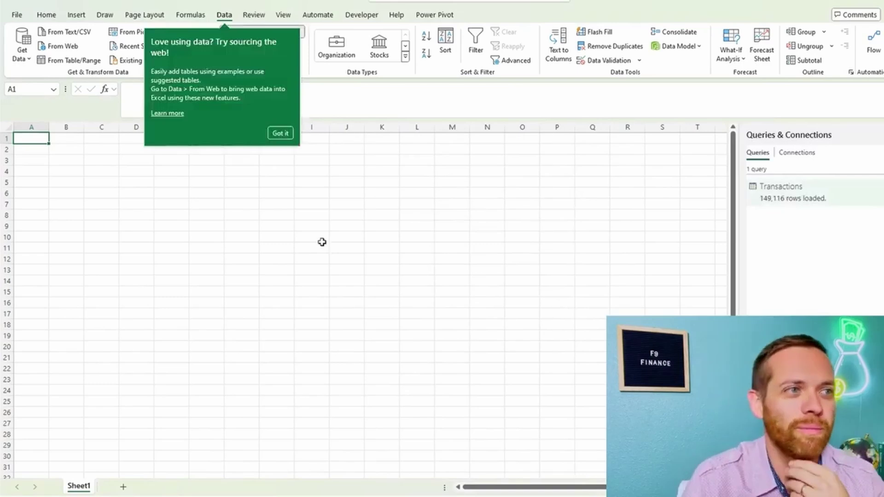
left_click(282, 134)
Step: Connect the workbook to the Product Pricing Excel file in the Downloads folder as a data source
left_click(25, 62)
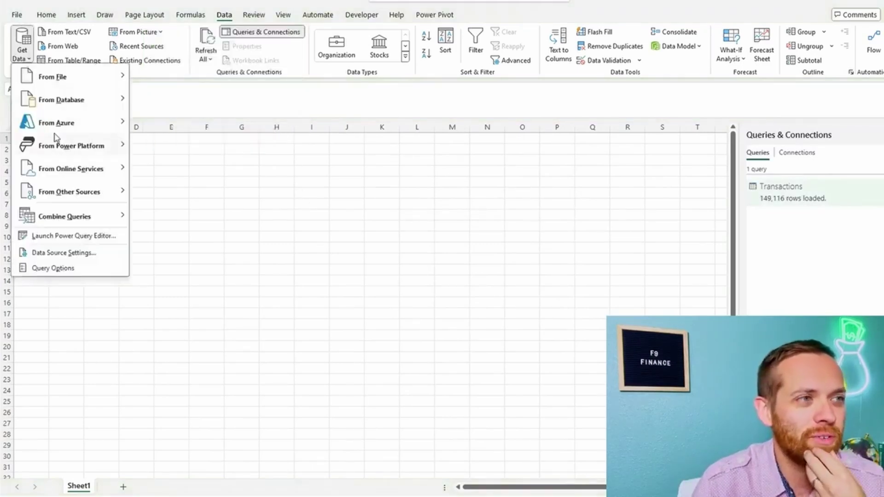
left_click(179, 82)
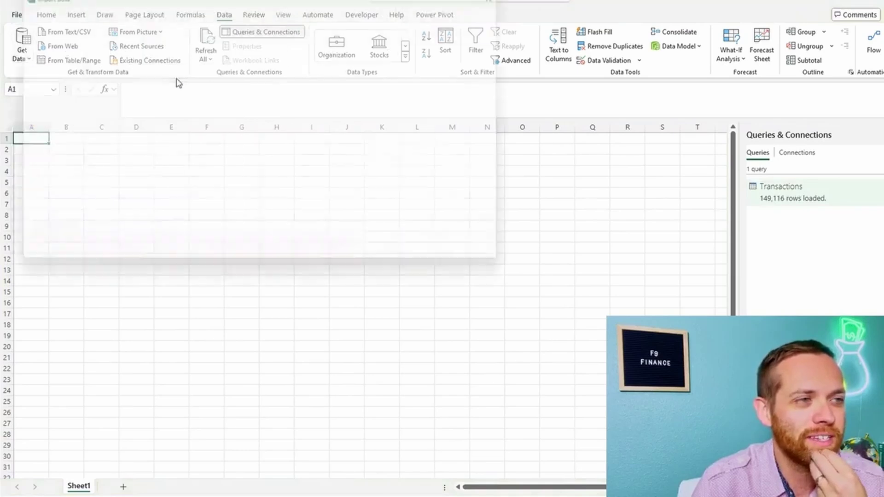
left_click(170, 100)
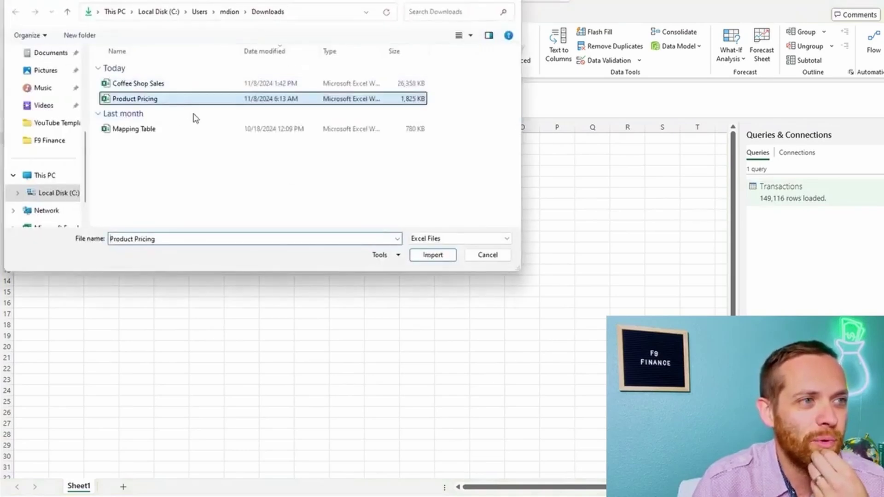
left_click(431, 255)
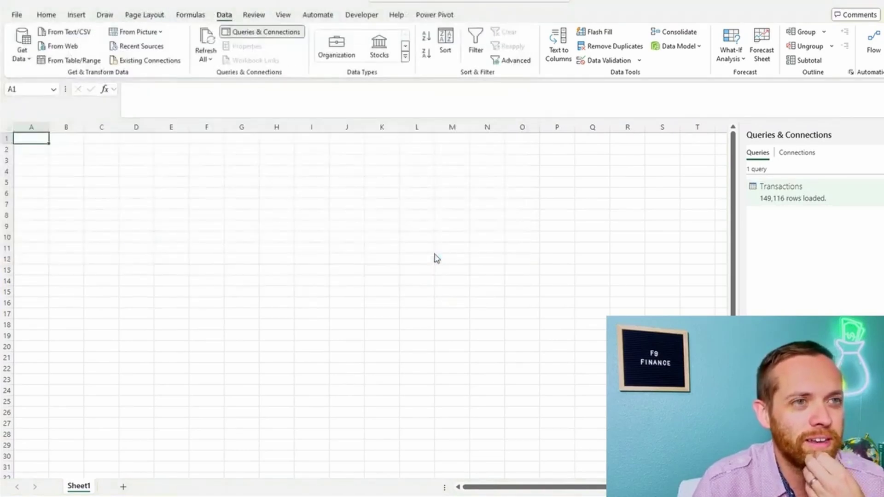
Step: Load Sheet1 of Product Pricing as a connection only, add it to the Data Model, and select its query
left_click(279, 156)
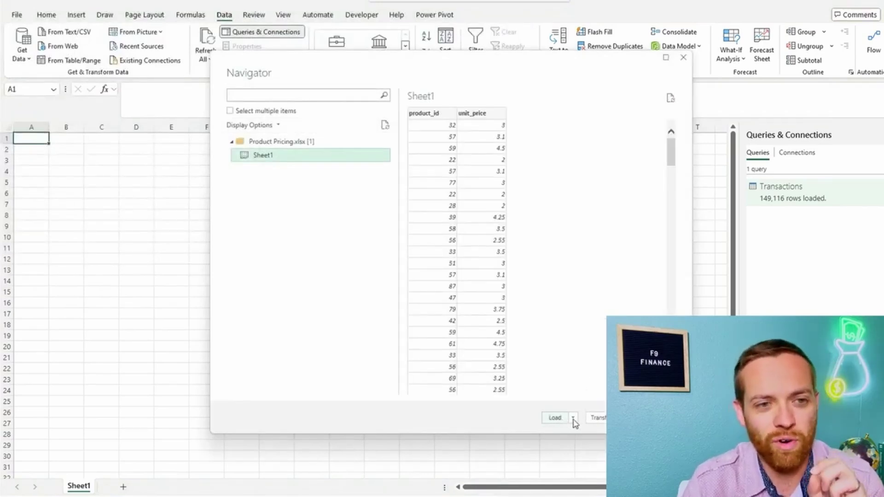
left_click(575, 423)
left_click(587, 447)
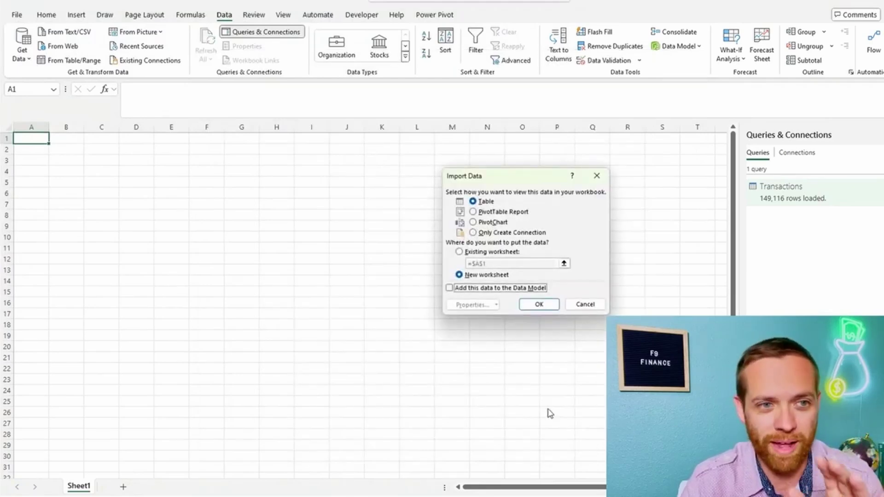
left_click(521, 289)
left_click(511, 233)
left_click(543, 304)
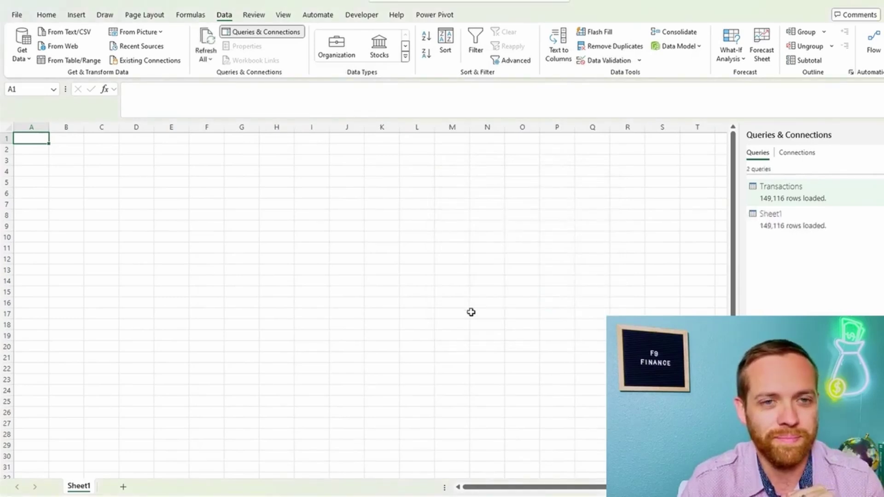
mouse_move(768, 225)
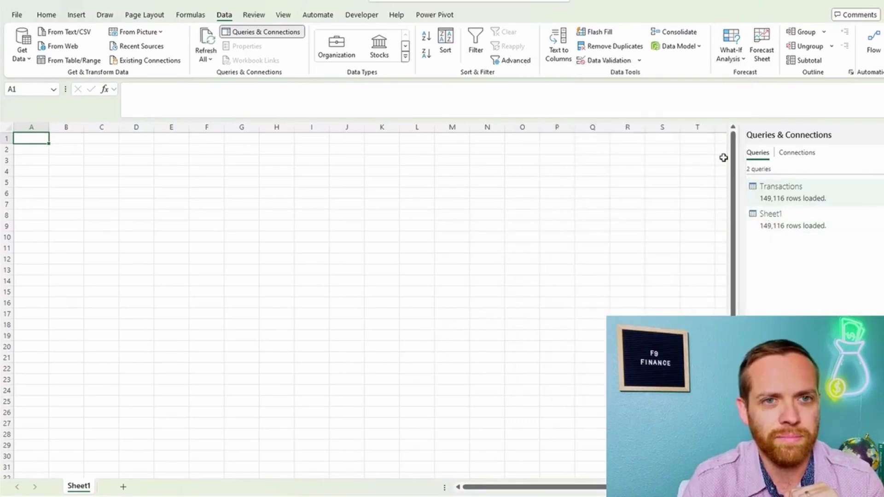
left_click(764, 218)
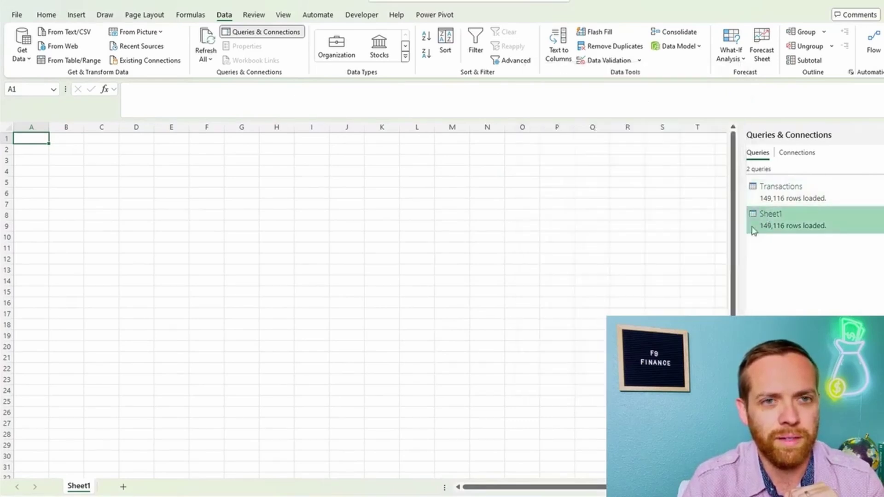
Step: Connect the workbook to the Mapping Table Excel file in the Downloads folder as a data source
left_click(26, 59)
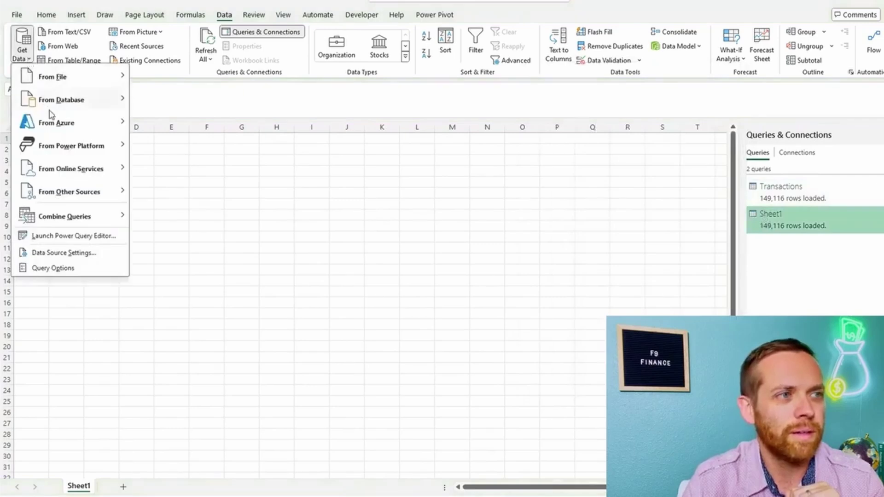
mouse_move(57, 85)
left_click(178, 79)
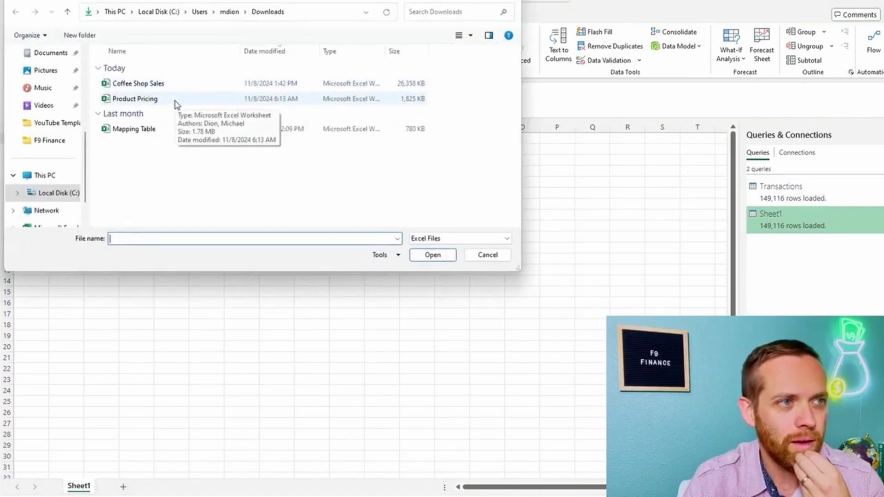
left_click(179, 131)
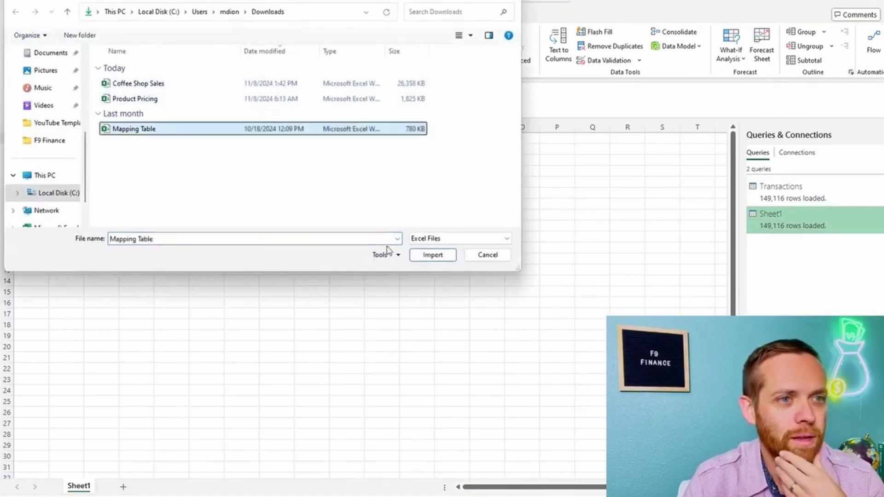
left_click(420, 256)
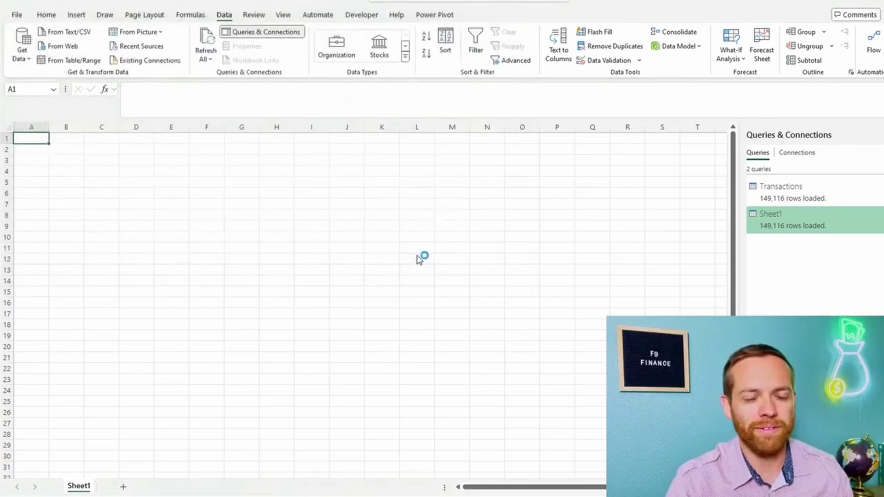
Step: Load both the Category and Time Of Day sheets as connections only and add them to the Data Model
left_click(282, 158)
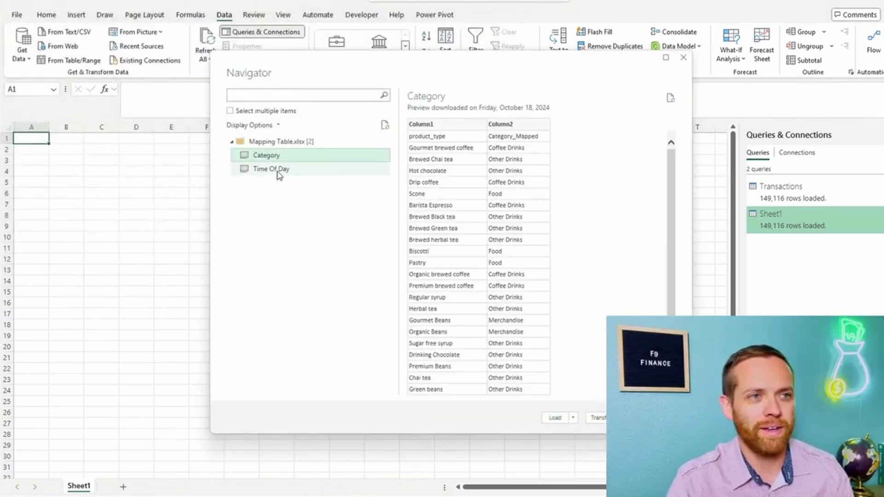
left_click(229, 110)
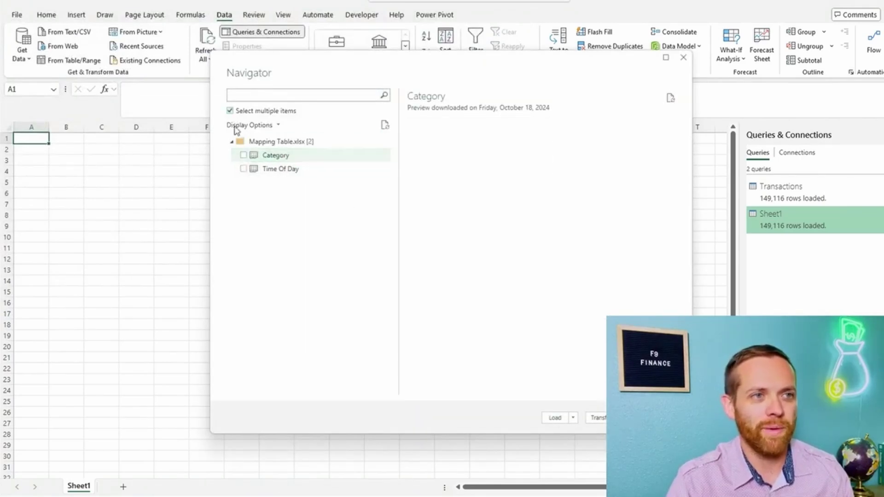
left_click(244, 169)
left_click(573, 418)
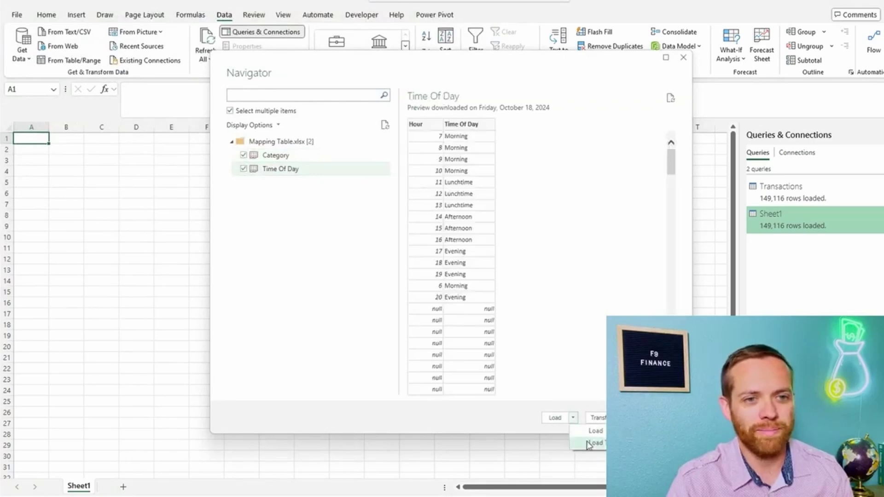
left_click(589, 443)
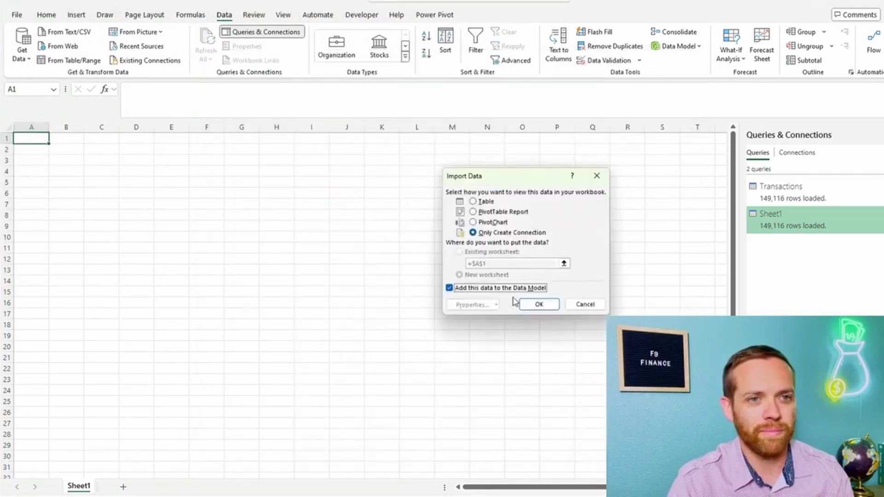
left_click(539, 305)
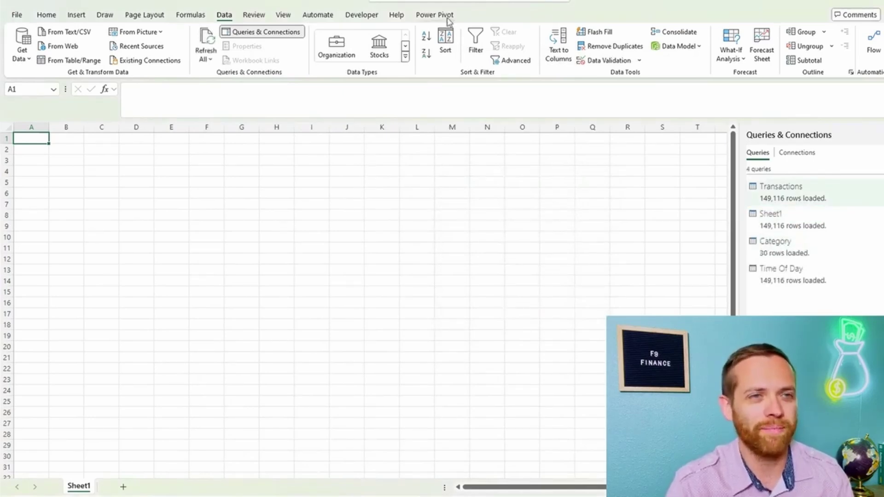
Step: Look over Power Pivot's Measures, KPIs and Add to Data Model options, cancelling the table creation
left_click(447, 18)
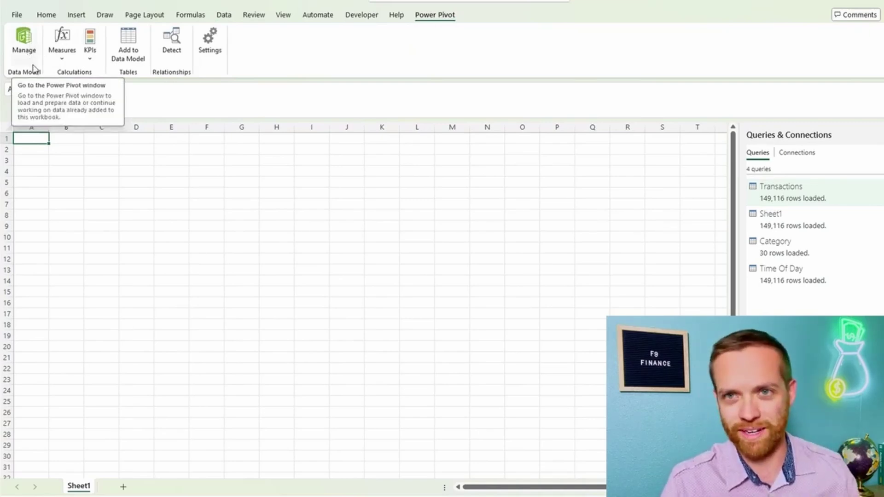
left_click(65, 59)
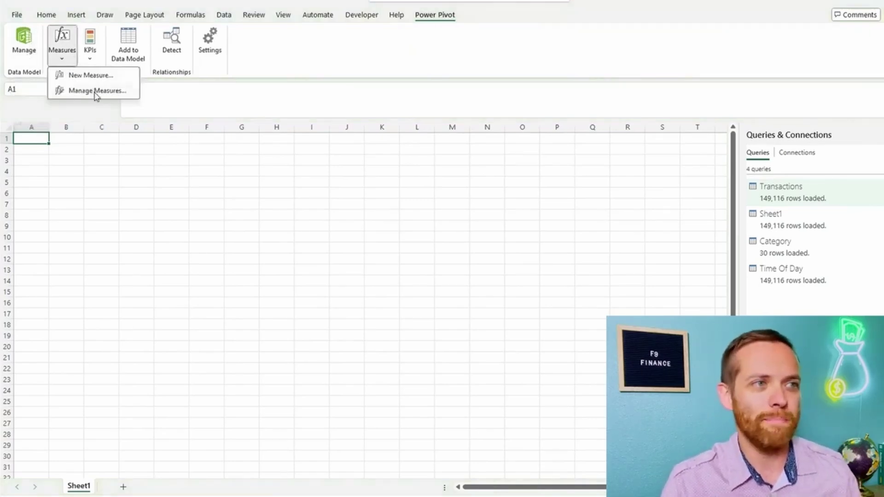
left_click(91, 56)
left_click(90, 56)
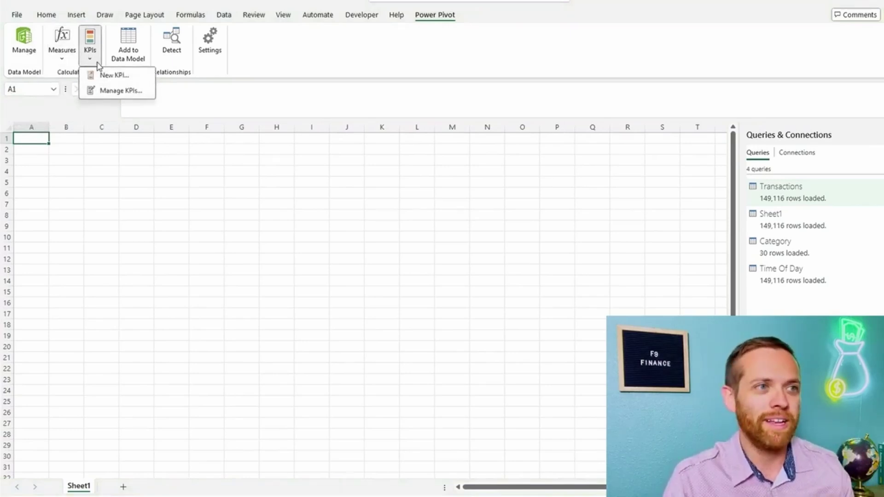
left_click(122, 56)
left_click(125, 53)
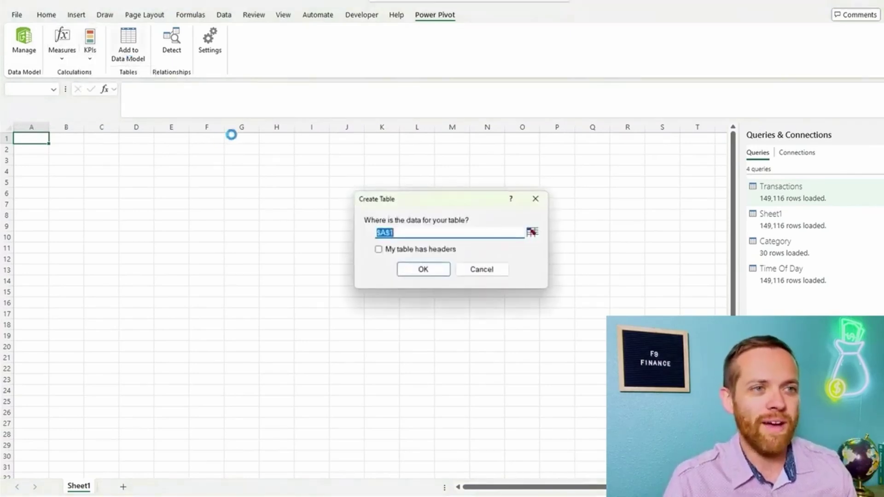
left_click(497, 272)
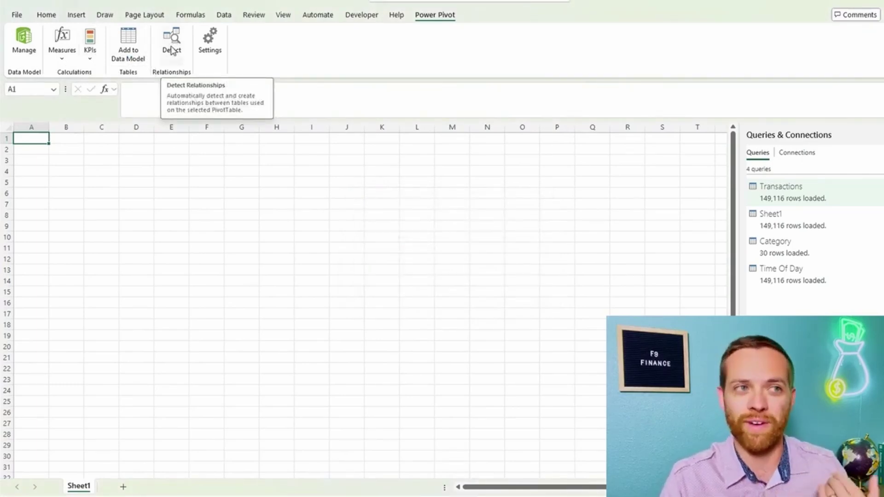
Step: Open the Data Model in the Power Pivot window and enlarge the window to fill the screen
left_click(24, 42)
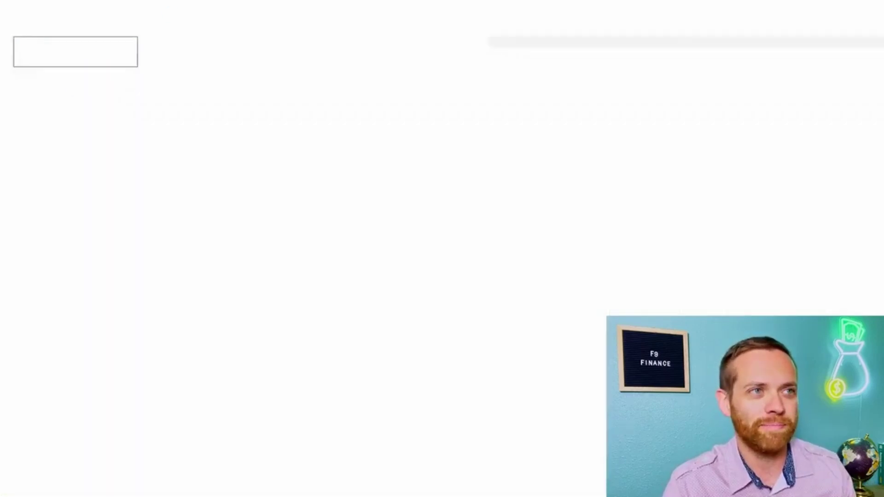
left_click_drag(174, 0, 127, 1)
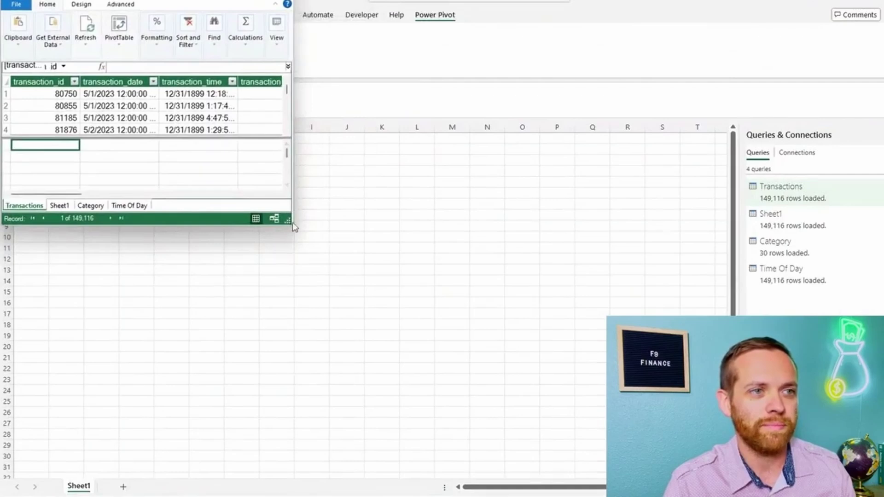
left_click_drag(303, 230, 883, 496)
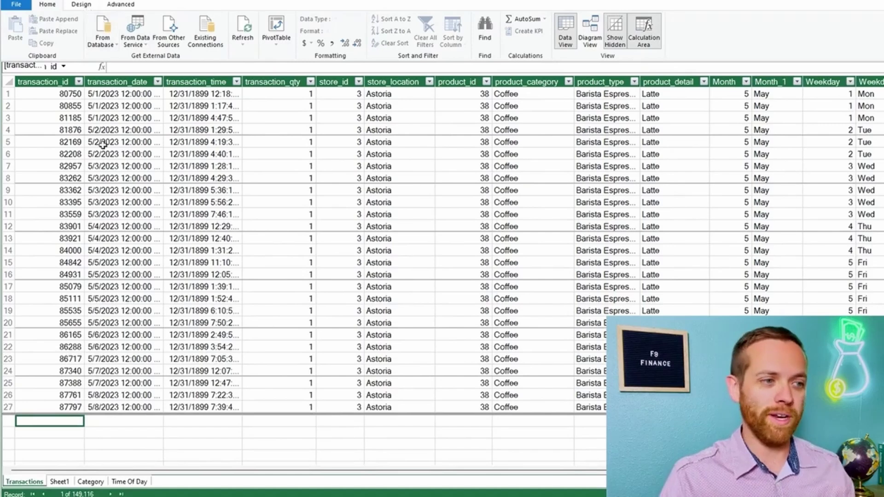
Step: Examine the Sheet1, Category, Time Of Day and Transactions tables in the Data Model, and view the design commands
left_click(61, 484)
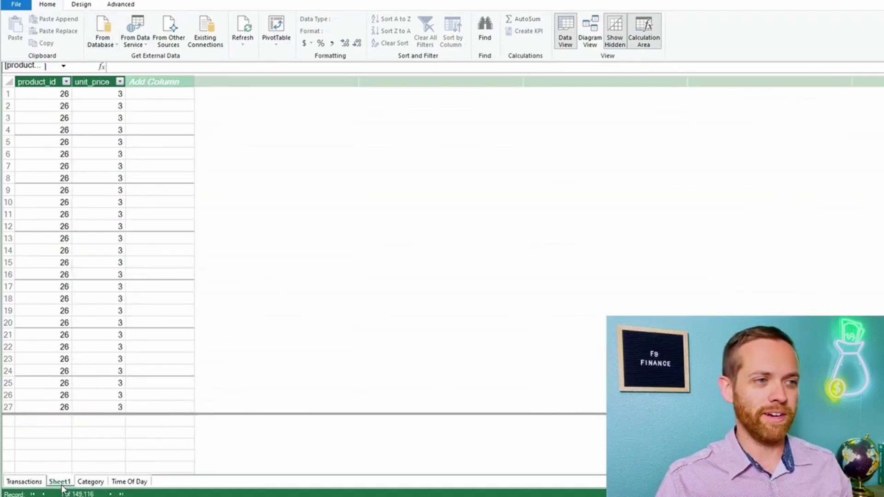
left_click(94, 483)
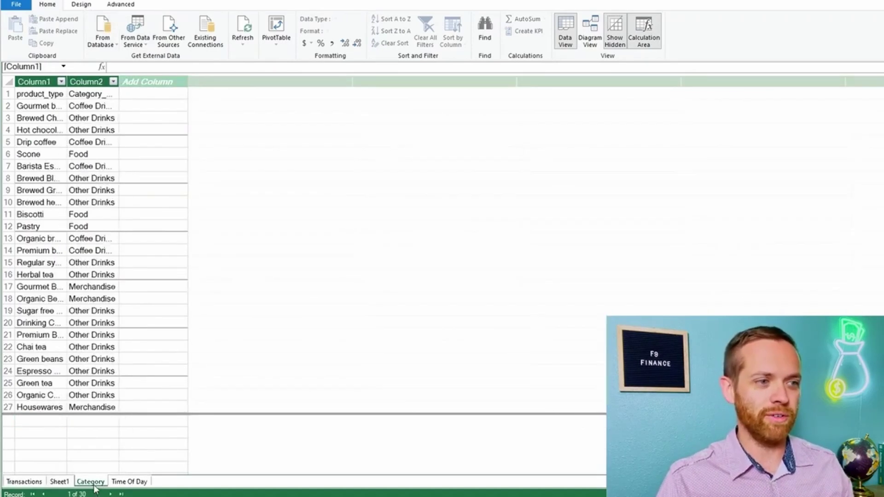
left_click(129, 482)
left_click(28, 482)
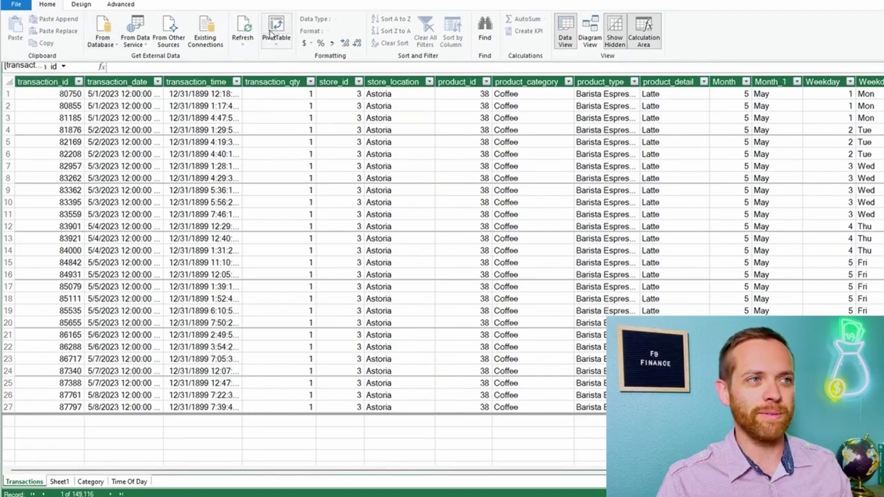
left_click(82, 4)
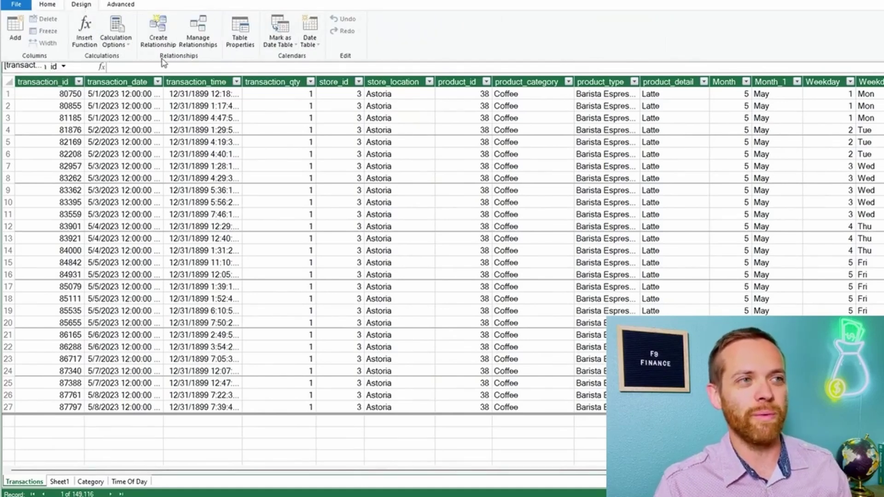
Step: Look over the advanced and design commands and the Create Relationship dialog, cancelling it without creating a relationship
left_click(121, 5)
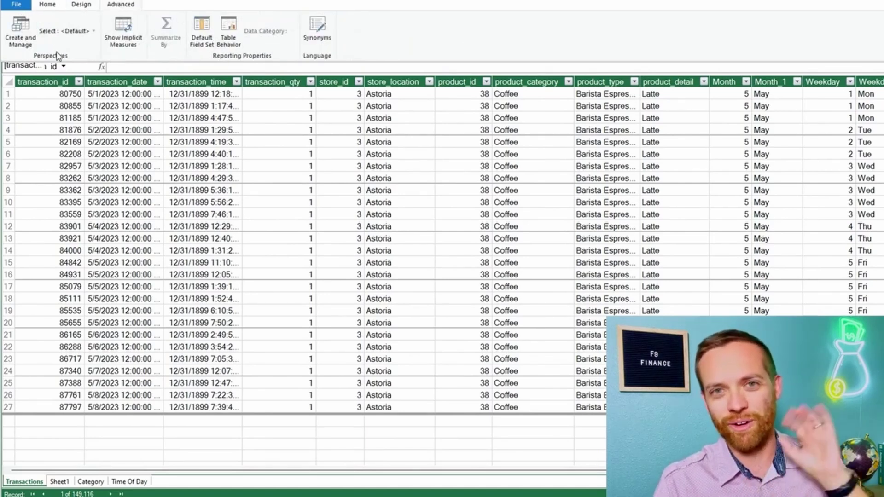
left_click(76, 9)
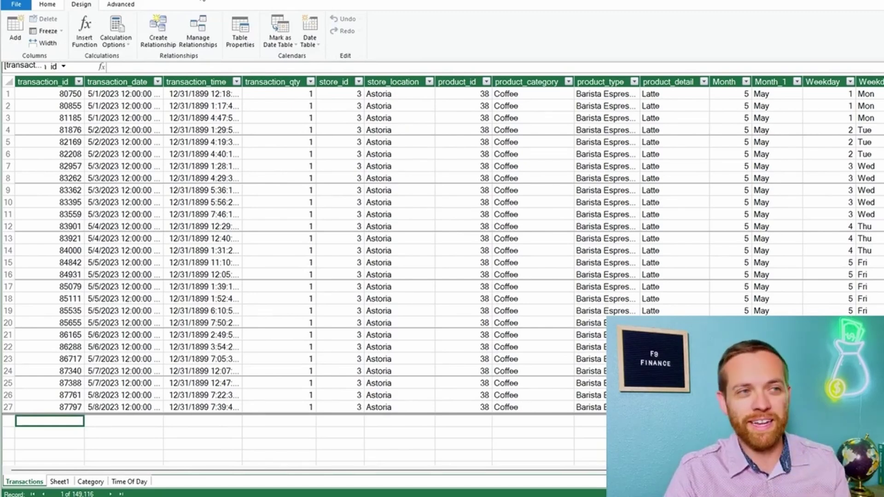
left_click(166, 31)
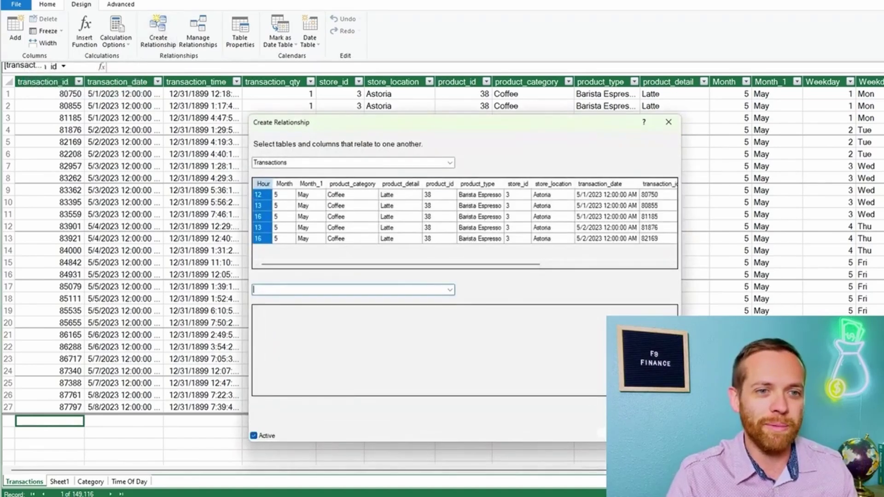
key("Escape")
Step: Display the Data Model as a diagram and enlarge the Transactions table until all its fields fit
left_click(57, 8)
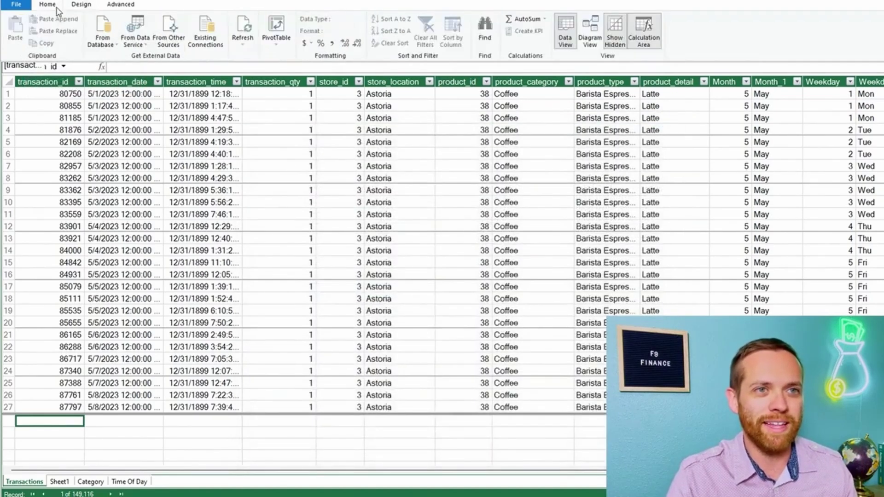
left_click(591, 39)
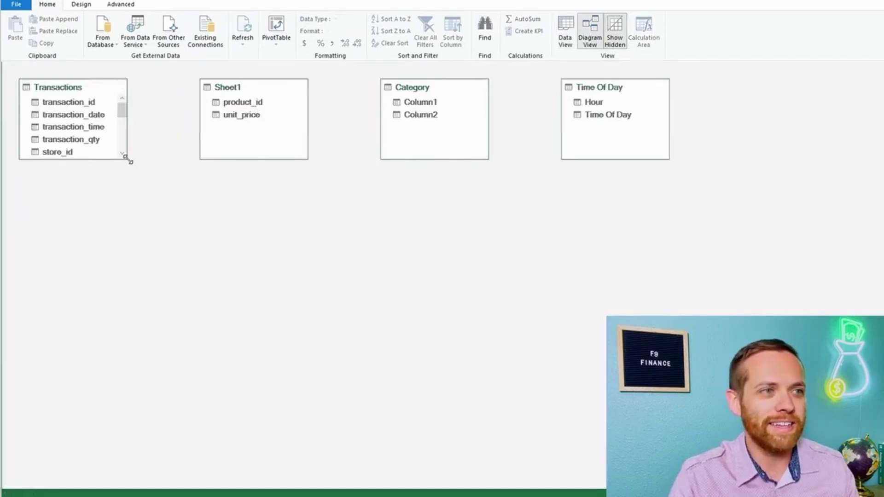
left_click_drag(130, 162, 170, 311)
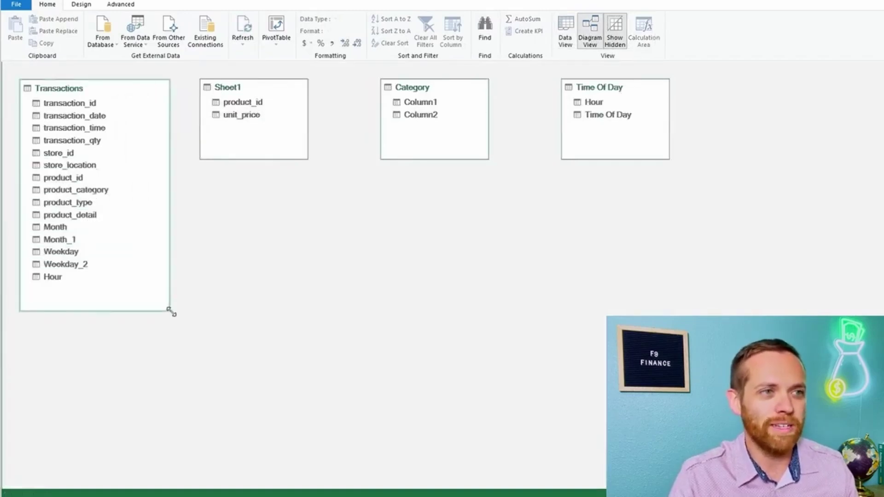
Step: Relate Sheet1's product_id to product_id in Transactions, and Category's Column1 to product_category in Transactions
left_click(239, 102)
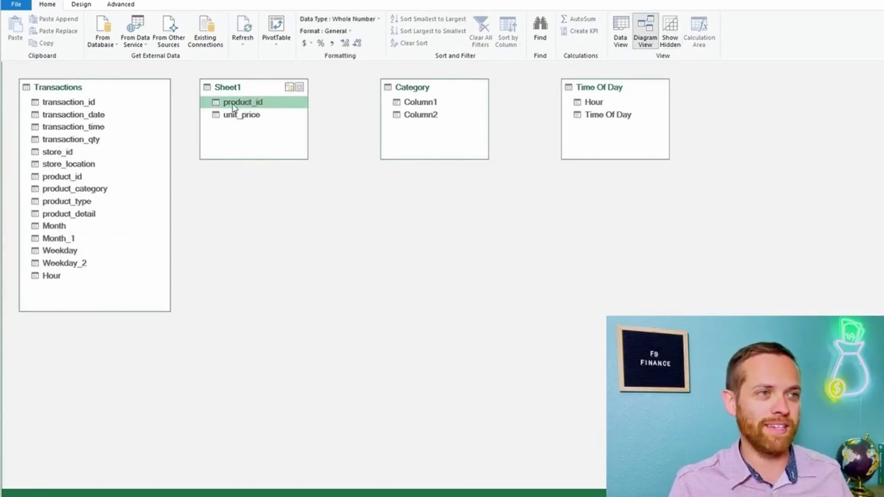
left_click_drag(233, 108, 73, 179)
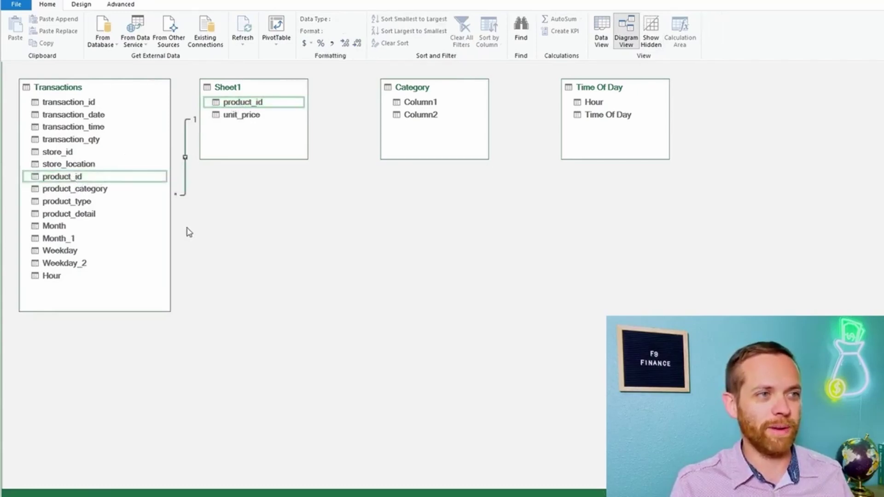
left_click(432, 106)
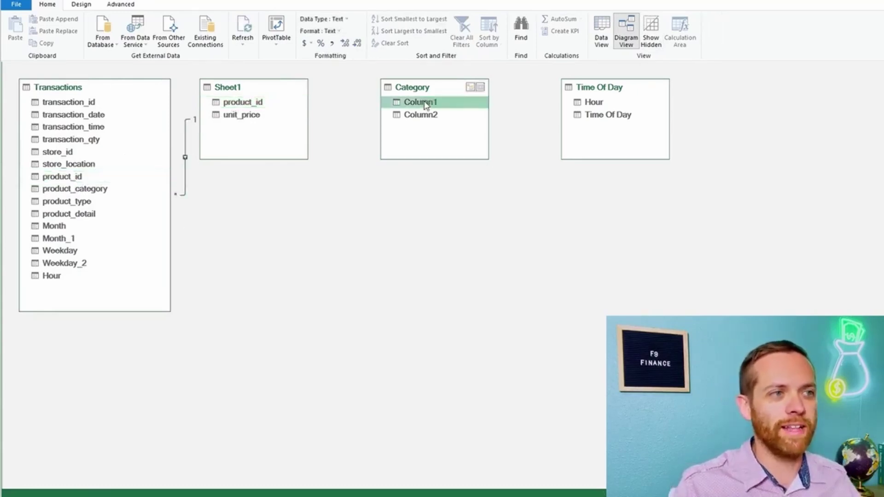
left_click_drag(422, 105, 100, 192)
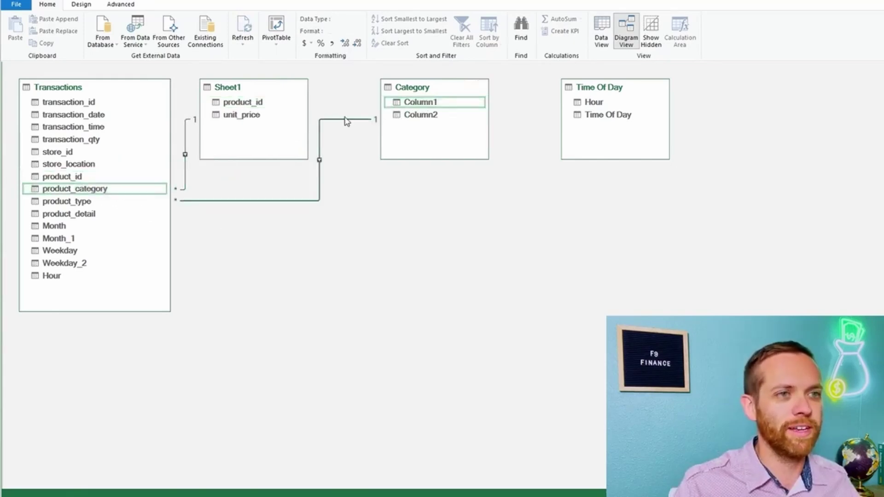
Step: Relate the Hour field of the time-of-day table to the Hour field in Transactions
left_click(593, 103)
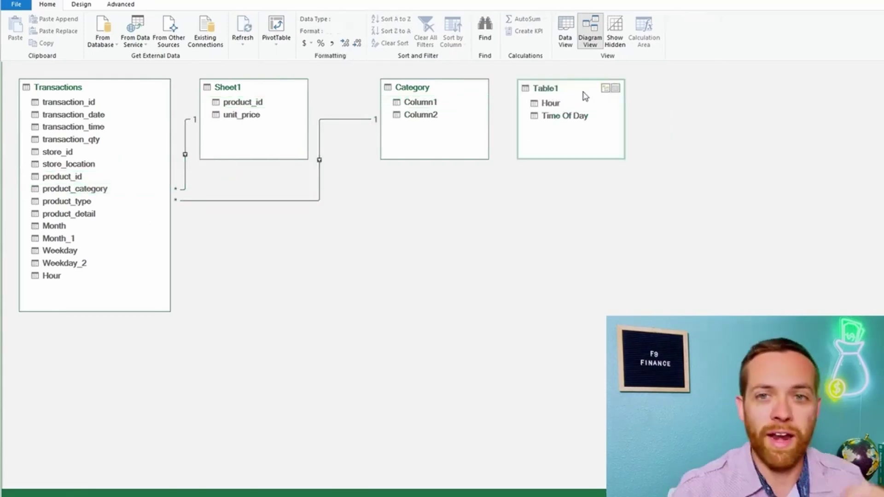
left_click(561, 119)
left_click_drag(556, 103, 58, 282)
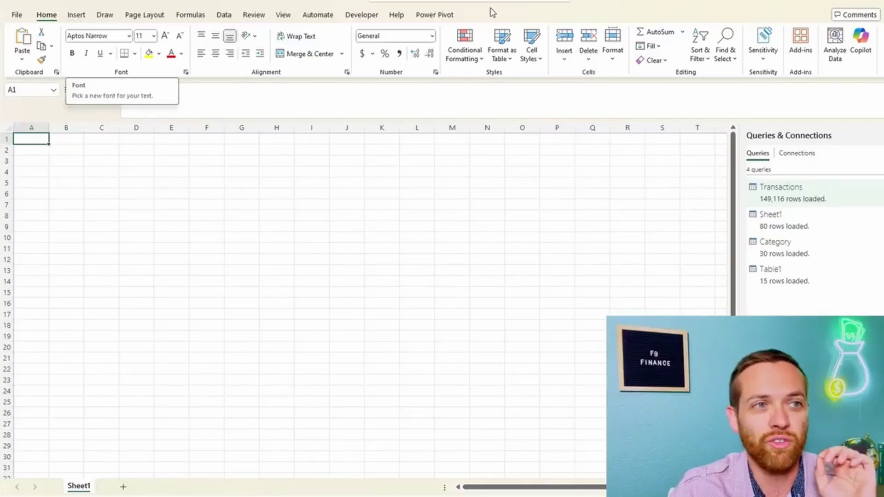
Step: Insert a PivotTable from the Data Model at cell A1 of the existing Sheet1 and expand the tables in its field list
left_click(76, 17)
left_click(34, 59)
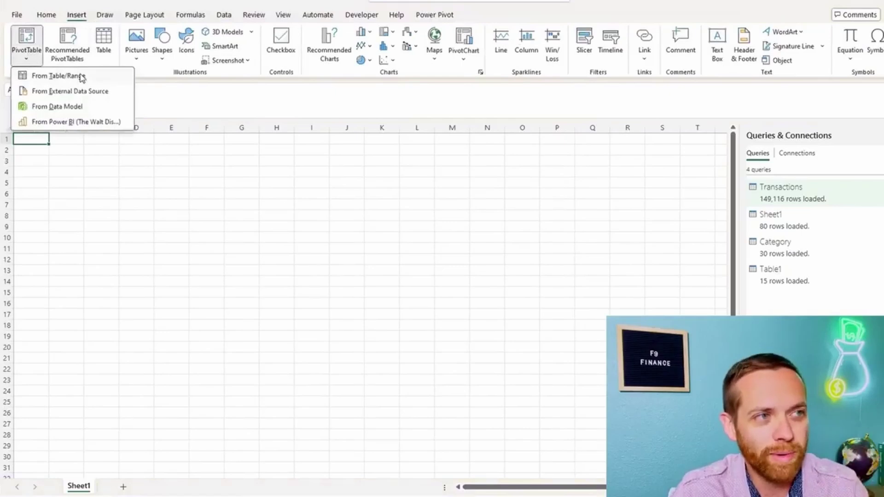
left_click(67, 110)
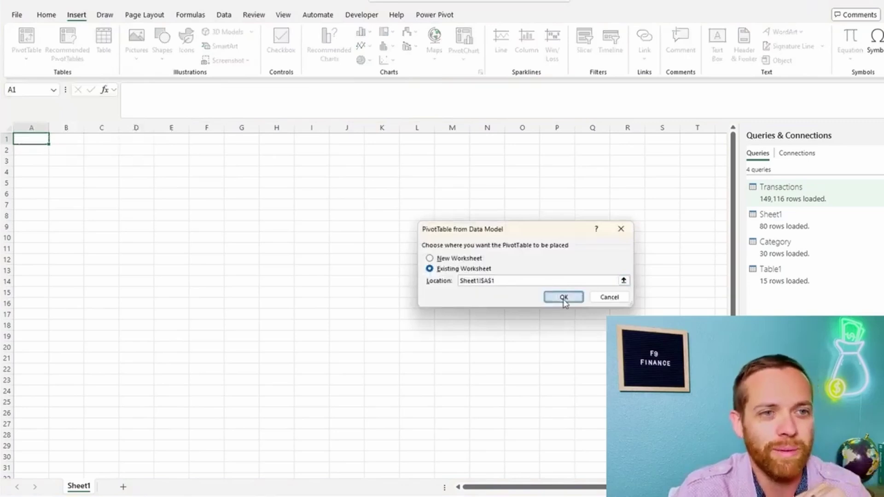
left_click(564, 298)
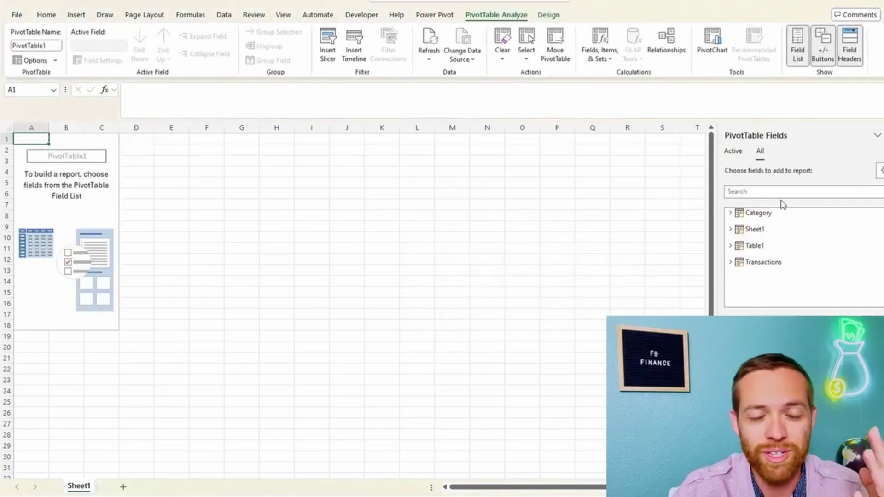
left_click(730, 262)
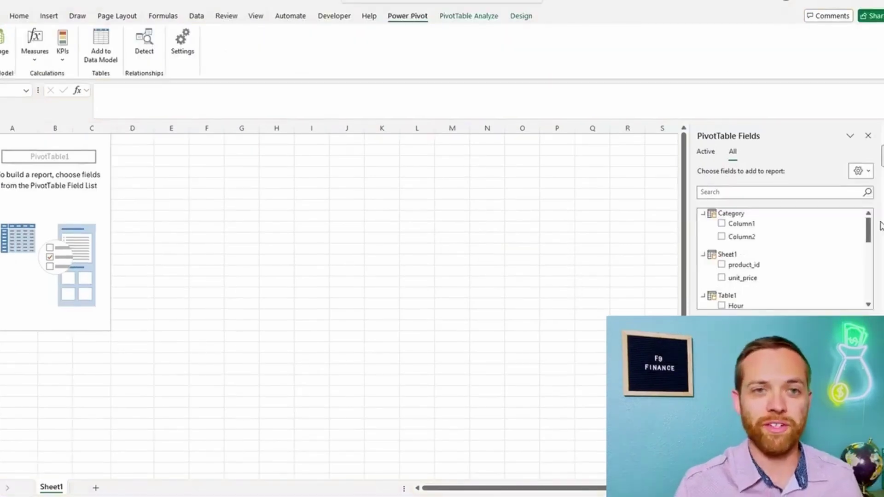
left_click_drag(867, 234, 872, 297)
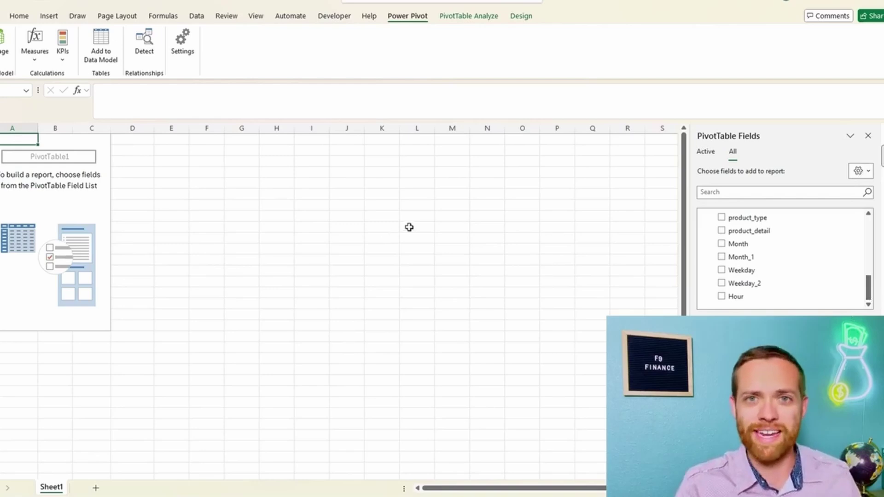
Step: Start a new measure on the Transactions table and insert the SUMX function into its formula
left_click(37, 63)
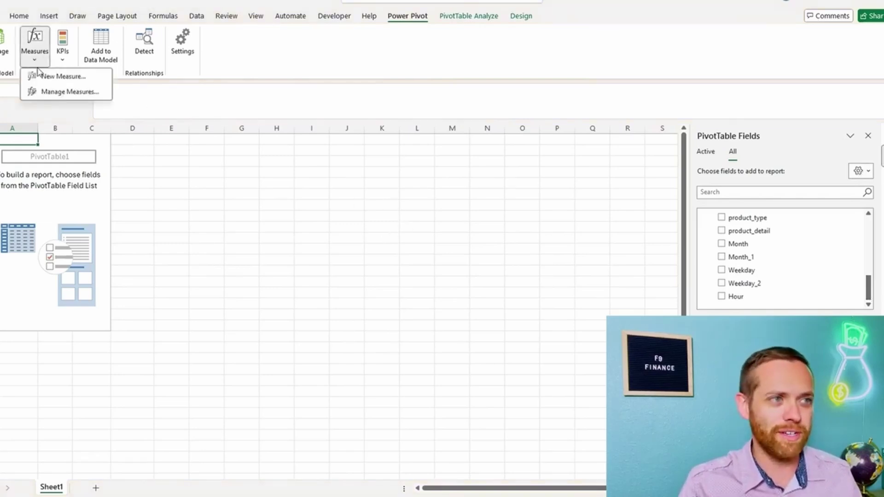
left_click(43, 79)
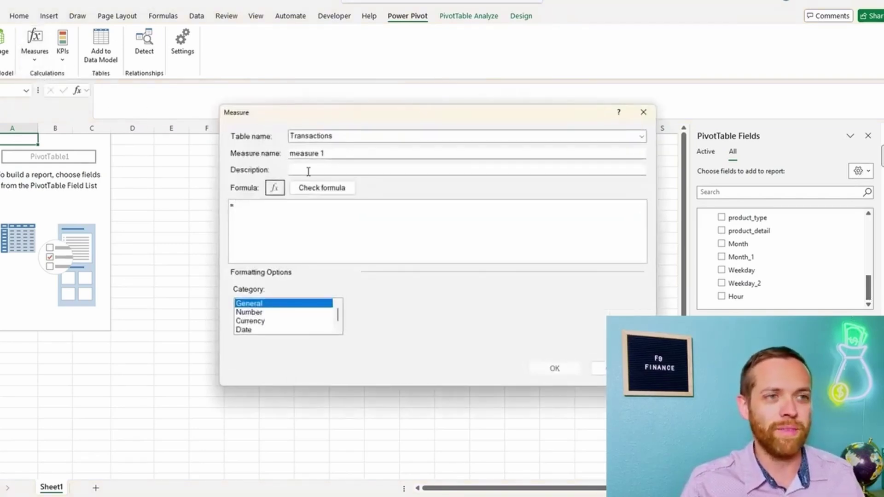
left_click(276, 189)
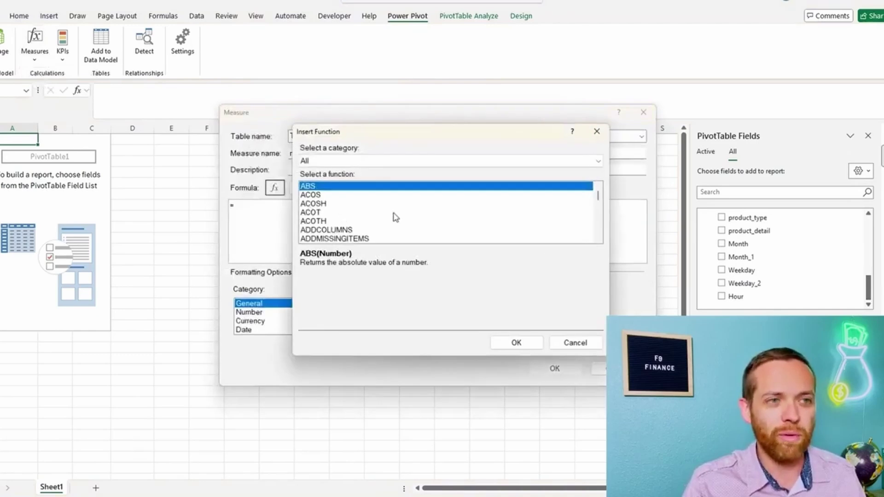
scroll(395, 217, "down", 5)
left_click_drag(598, 199, 599, 205)
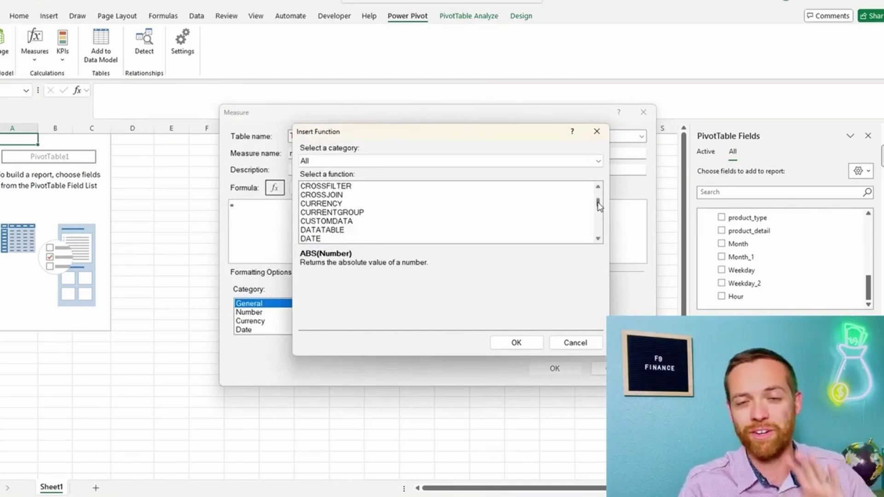
left_click_drag(599, 205, 599, 208)
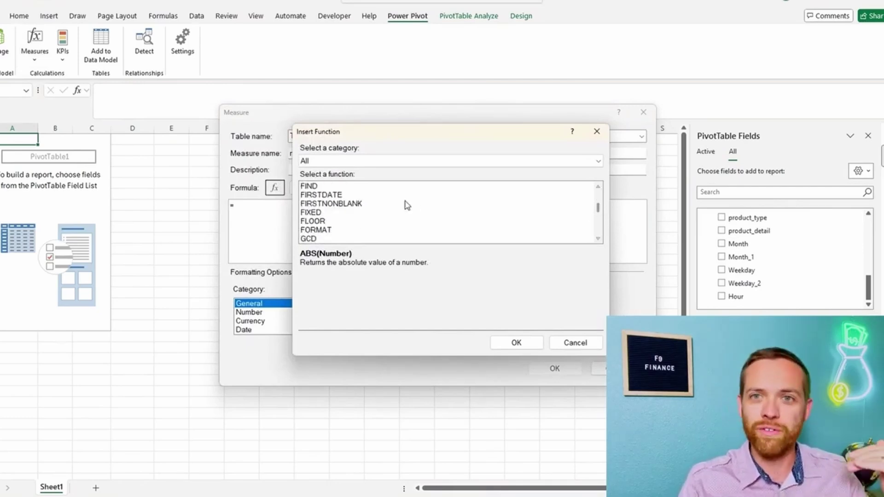
scroll(399, 212, "down", 2)
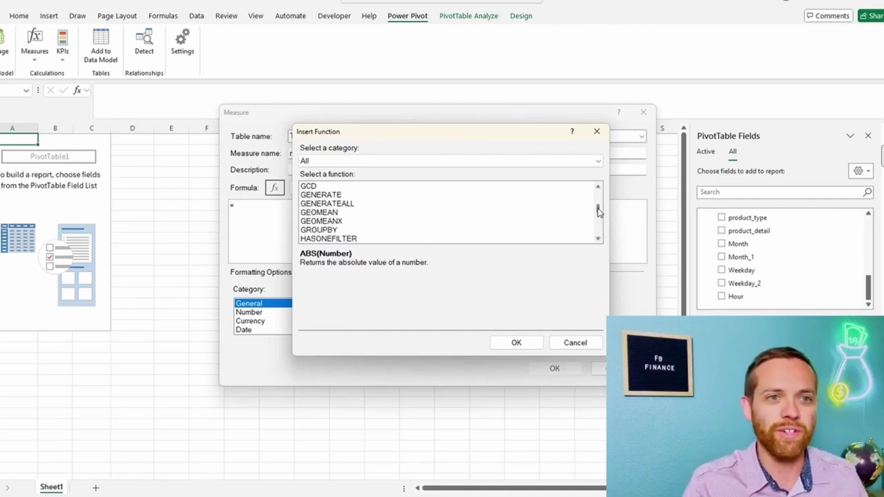
left_click_drag(599, 209, 600, 230)
left_click(599, 239)
left_click(599, 239)
left_click(599, 239)
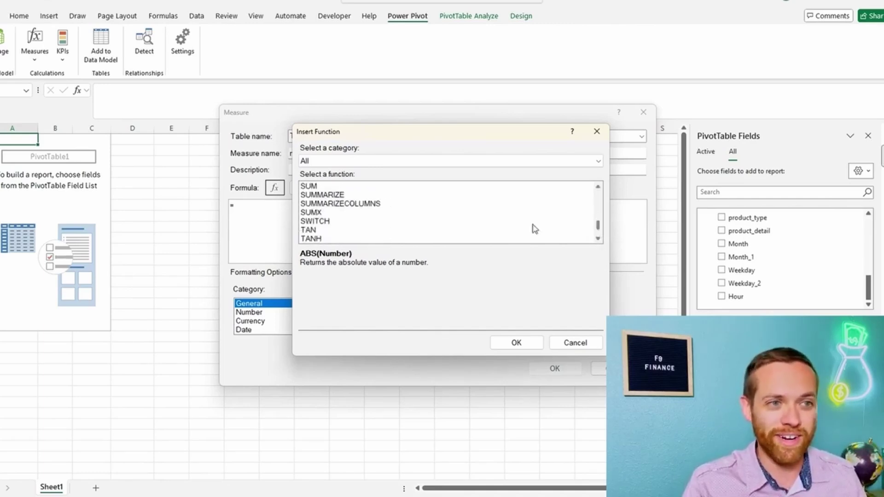
left_click(391, 213)
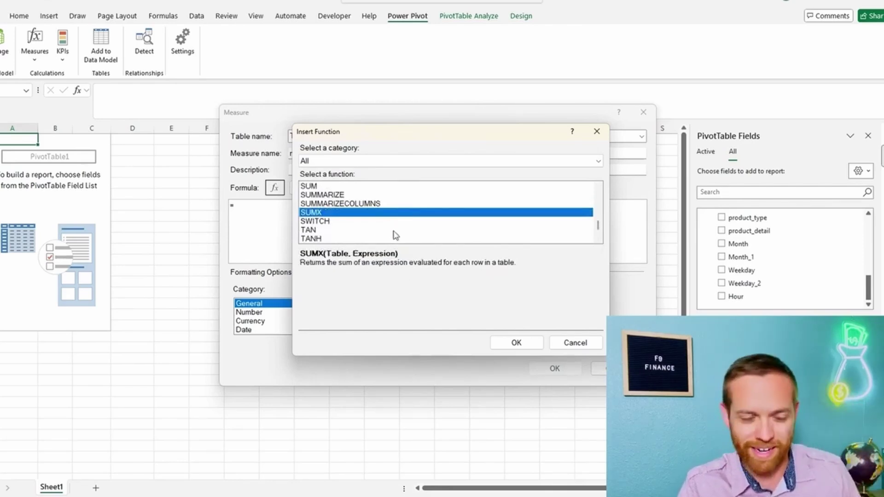
left_click(516, 342)
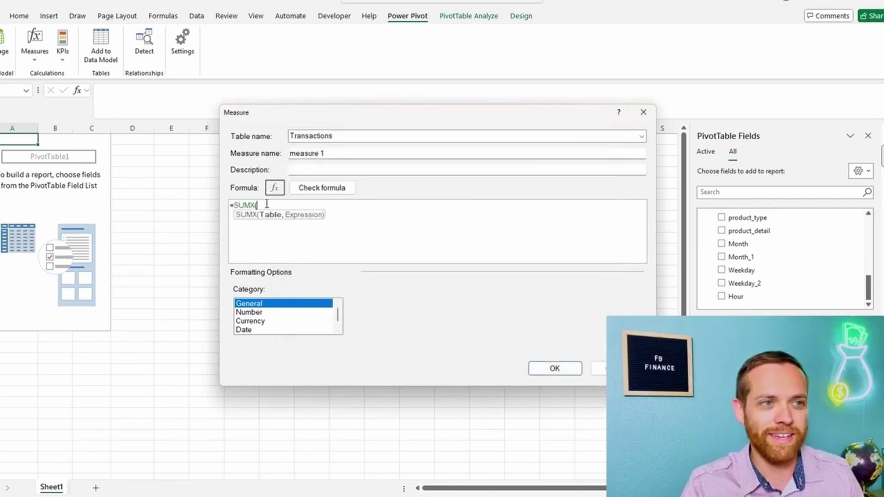
Step: Complete the measure formula as =SUMX(Transactions, Transactions[transaction_qty]*RELATED(Sheet1[unit_price]))
type("Tra")
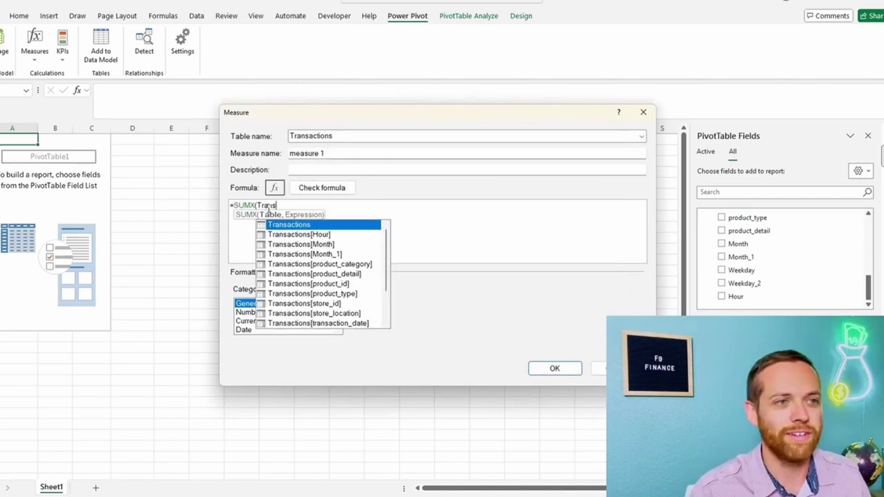
type("ns")
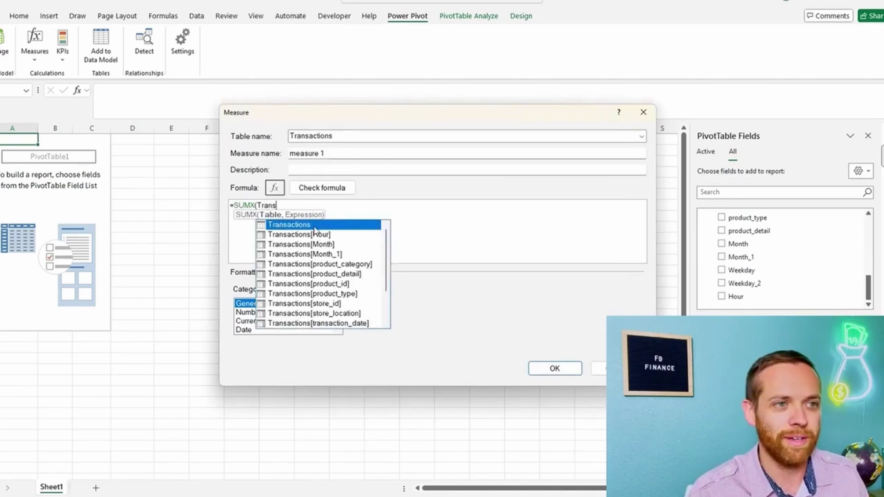
double_click(315, 226)
type(", ")
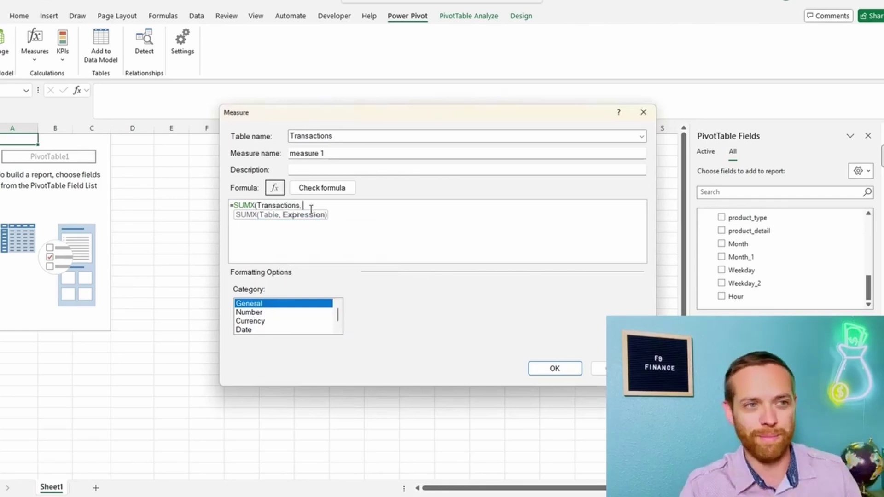
type("Tra")
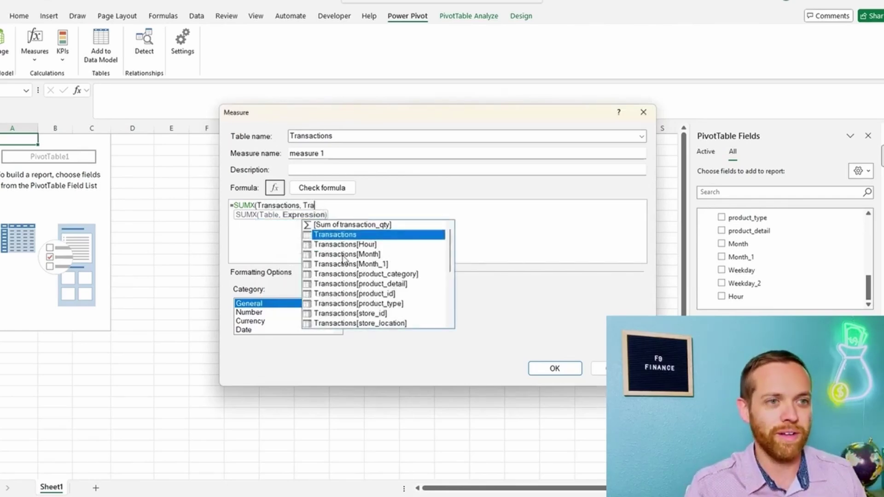
scroll(366, 294, "down", 2)
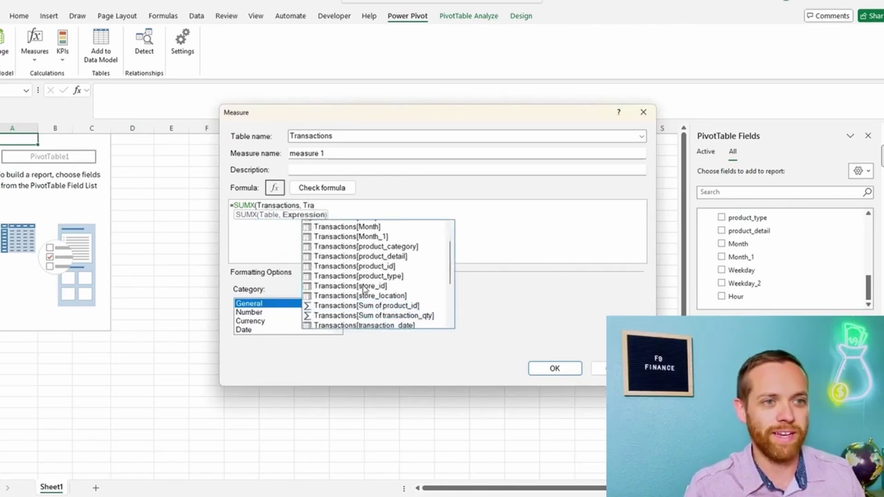
double_click(365, 314)
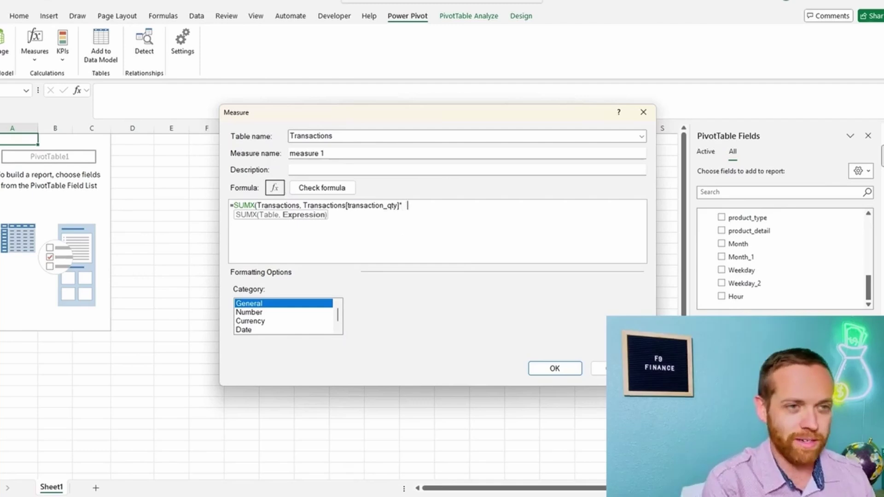
type("RELATED(")
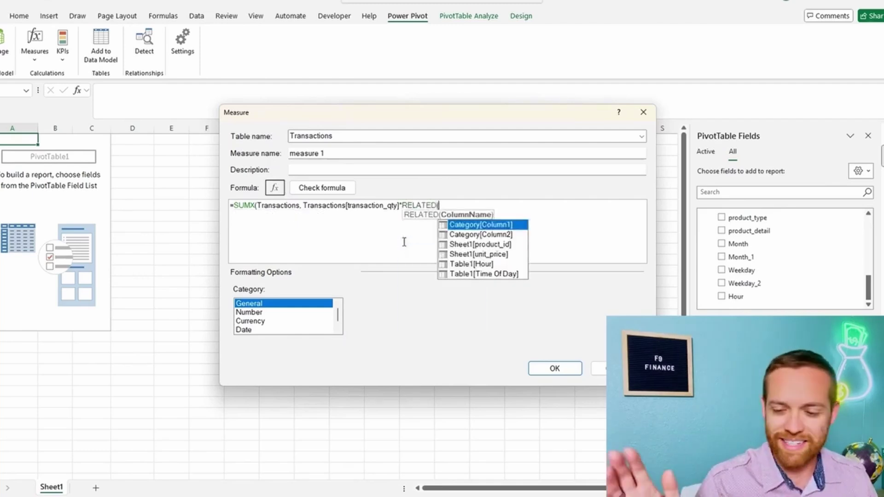
double_click(487, 254)
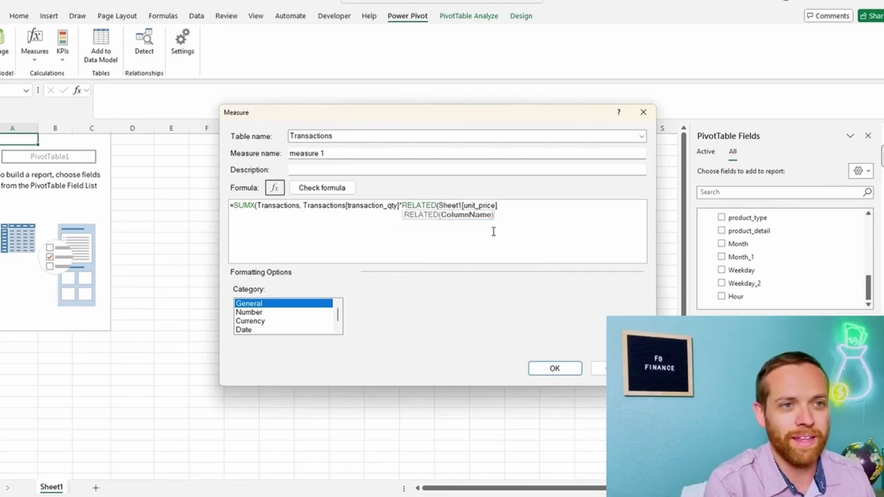
type("))")
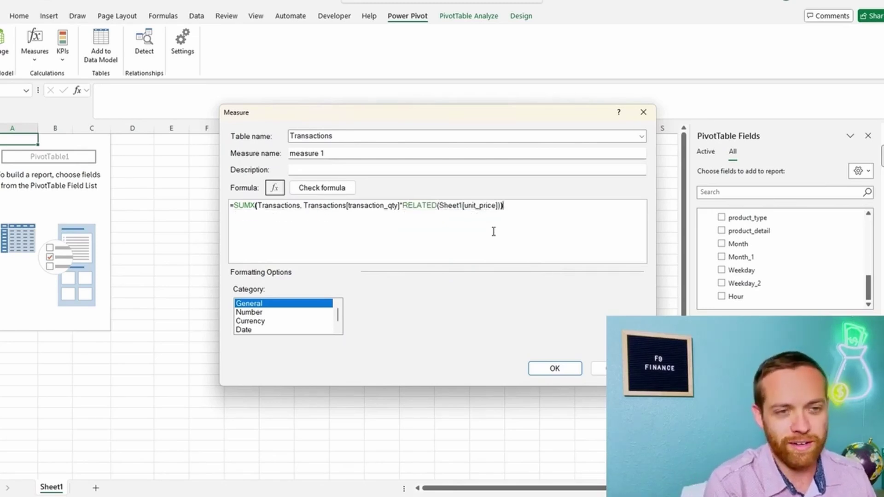
Step: Save measure 1 into the PivotTable and add the Time Of Day field from Table1 as row labels
key("Return")
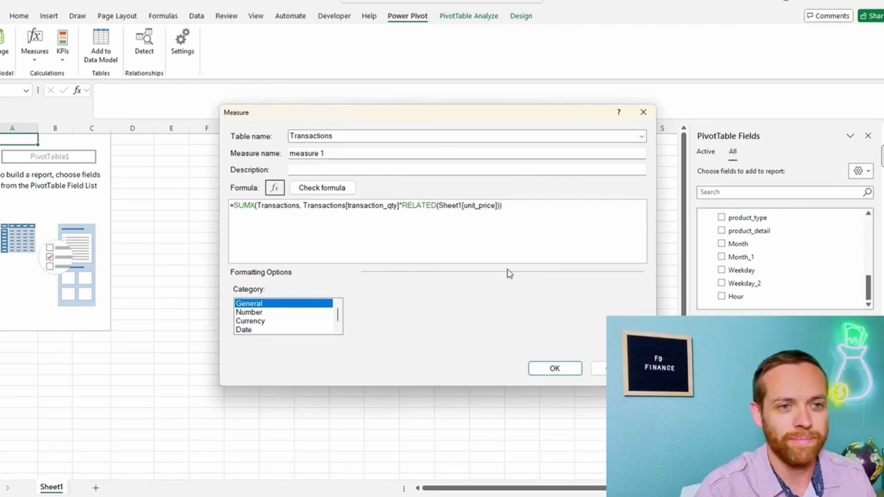
left_click(554, 368)
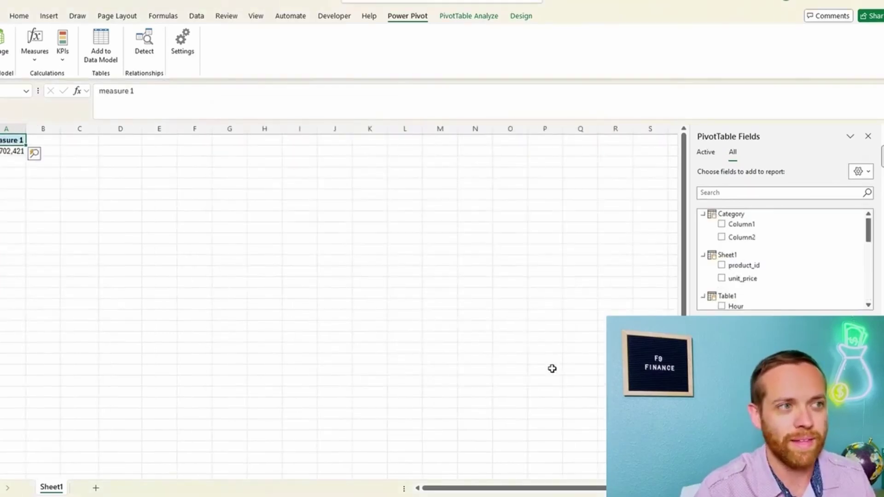
scroll(728, 257, "down", 1)
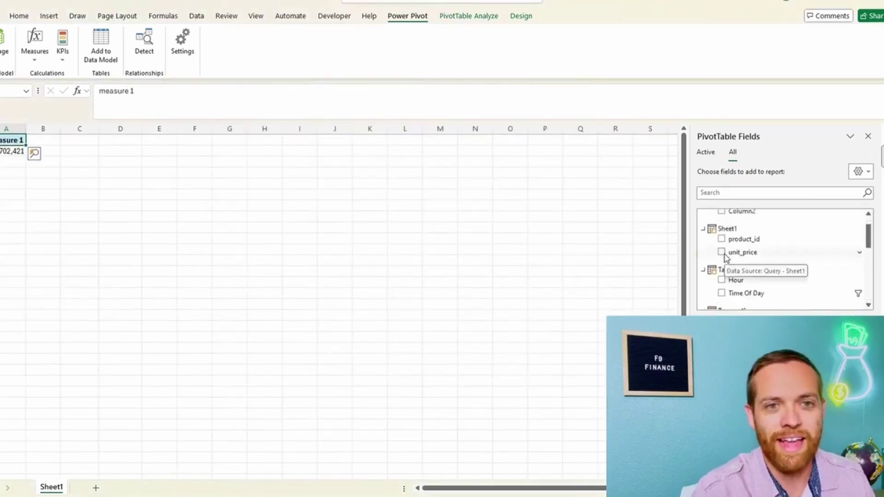
left_click(722, 295)
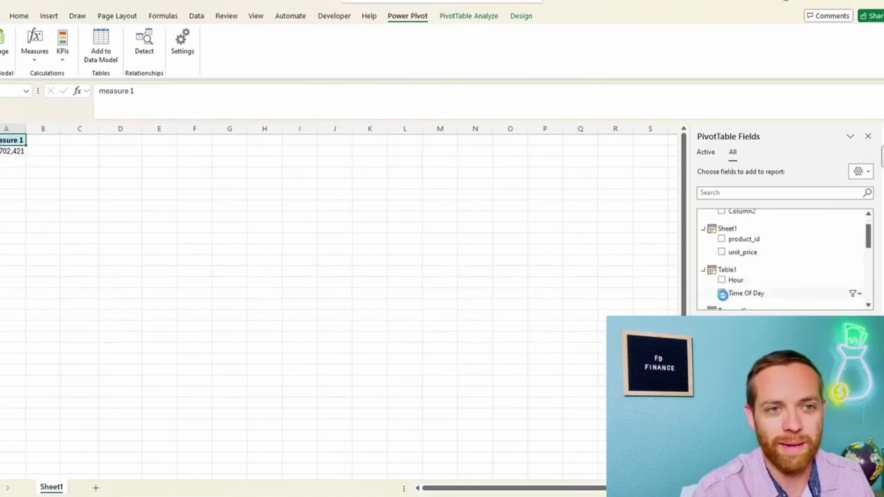
Step: Change the Row Labels filter of the PivotTable to include every time of day
scroll(724, 295, "down", 2)
scroll(724, 294, "down", 1)
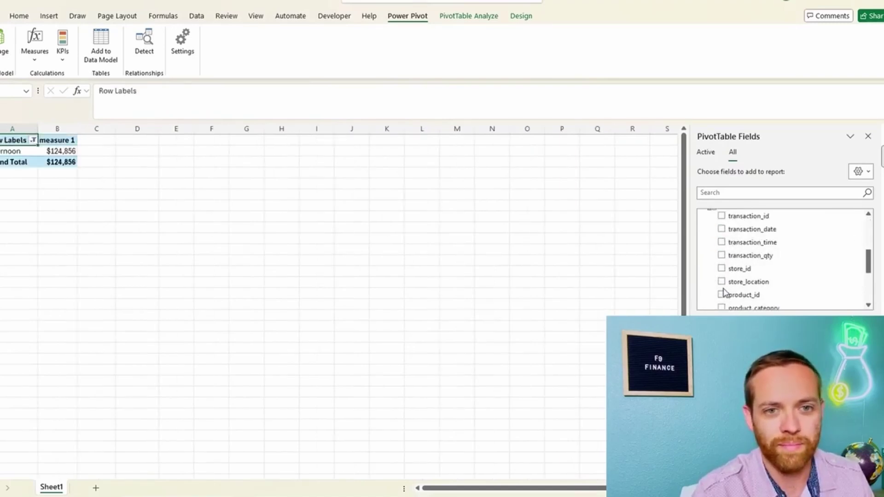
scroll(723, 291, "down", 1)
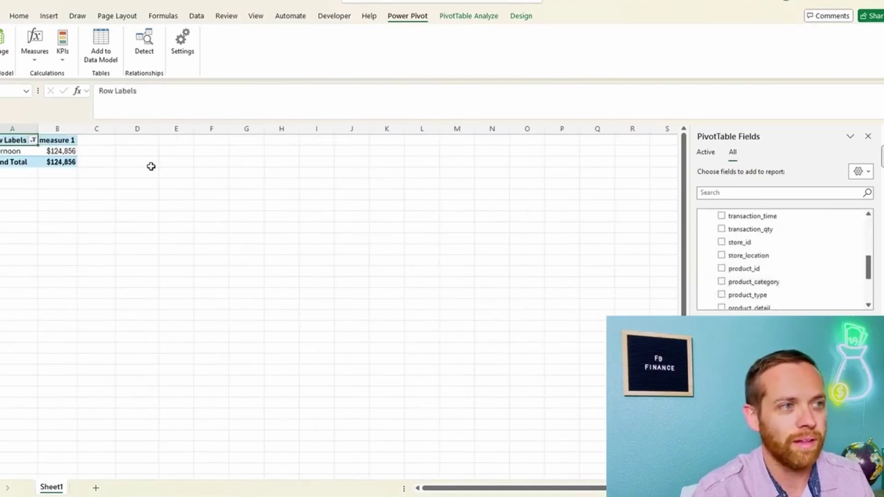
left_click(34, 140)
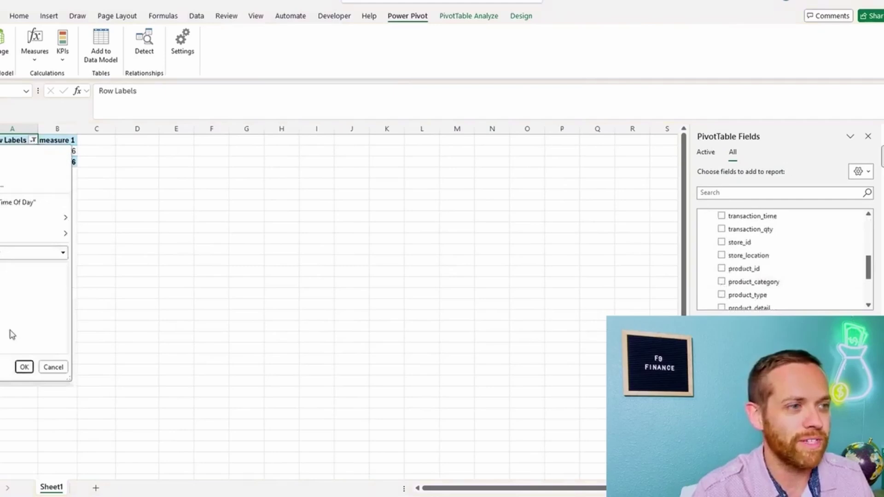
left_click(25, 367)
Step: Add the product_category field from Transactions beneath Time Of Day in the PivotTable rows and review the measure 1 column
scroll(719, 290, "down", 2)
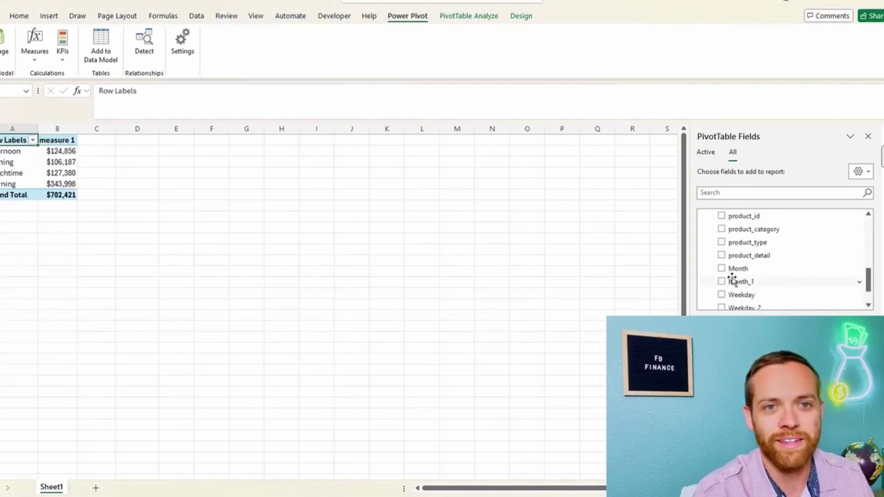
scroll(730, 277, "down", 2)
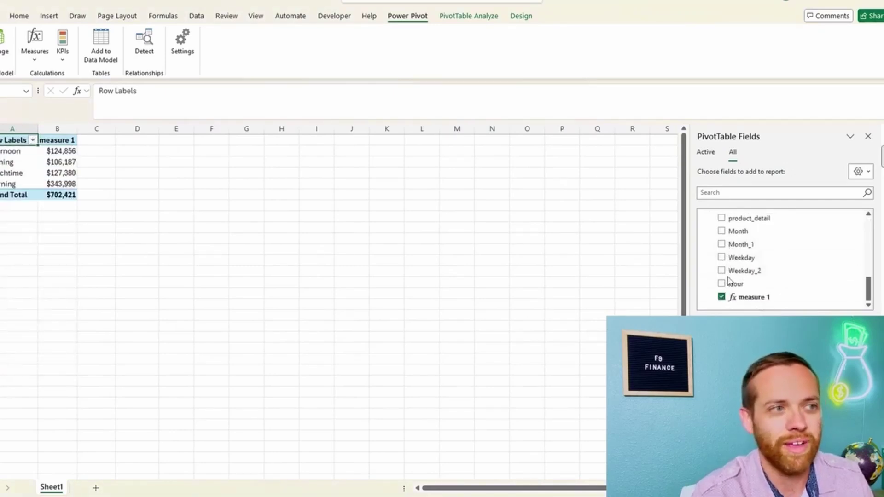
scroll(730, 274, "up", 4)
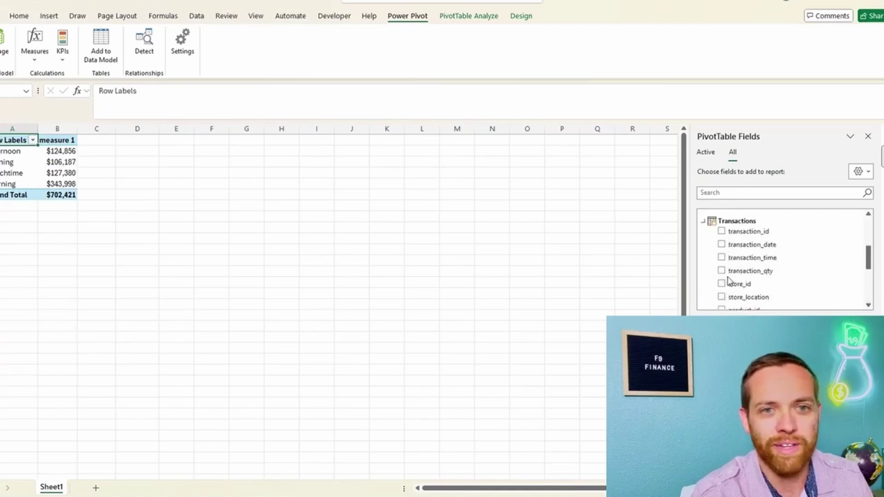
scroll(729, 279, "down", 2)
left_click(722, 271)
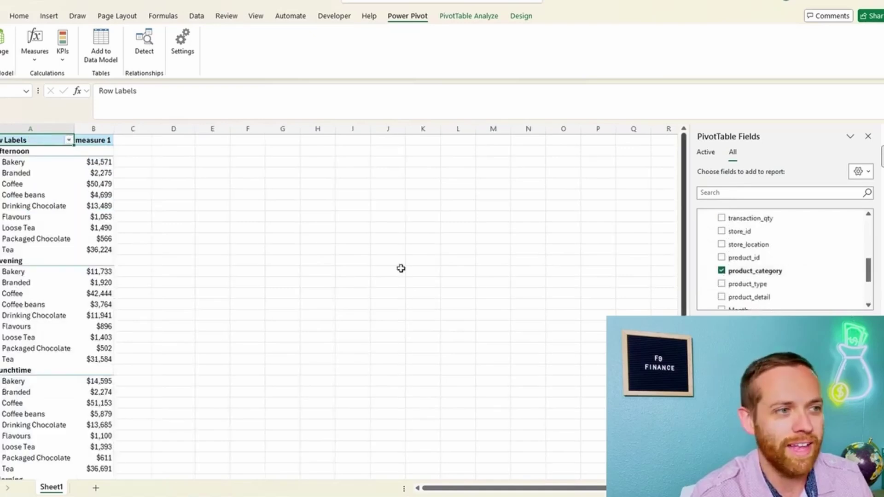
left_click(203, 270)
left_click(93, 130)
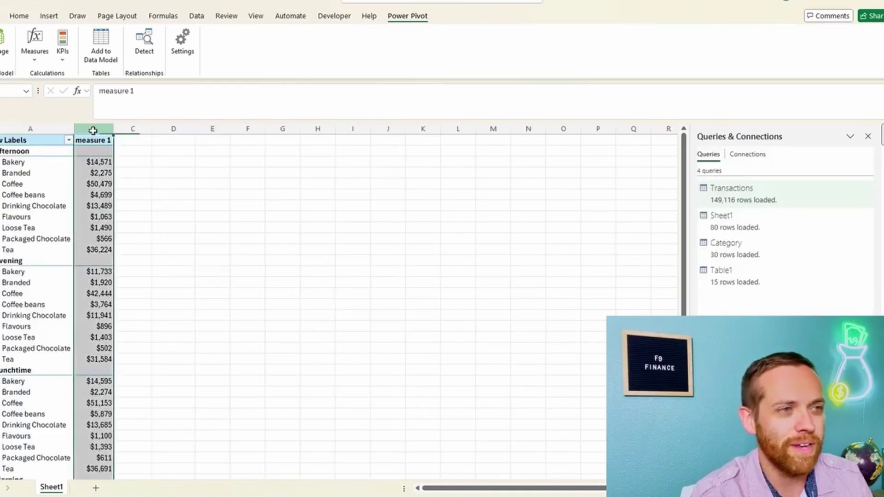
scroll(68, 194, "down", 7)
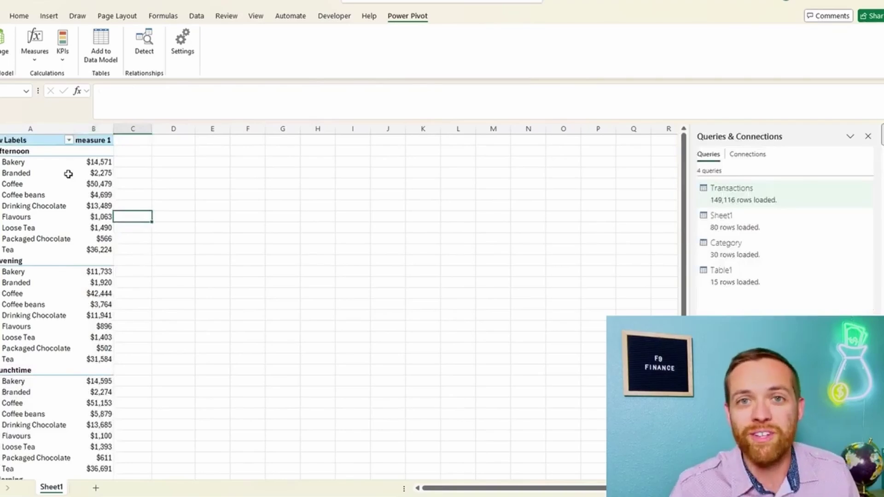
Step: Insert a Stacked Column PivotChart based on the PivotTable and enlarge it beside the table, covering about columns D to N
left_click(46, 140)
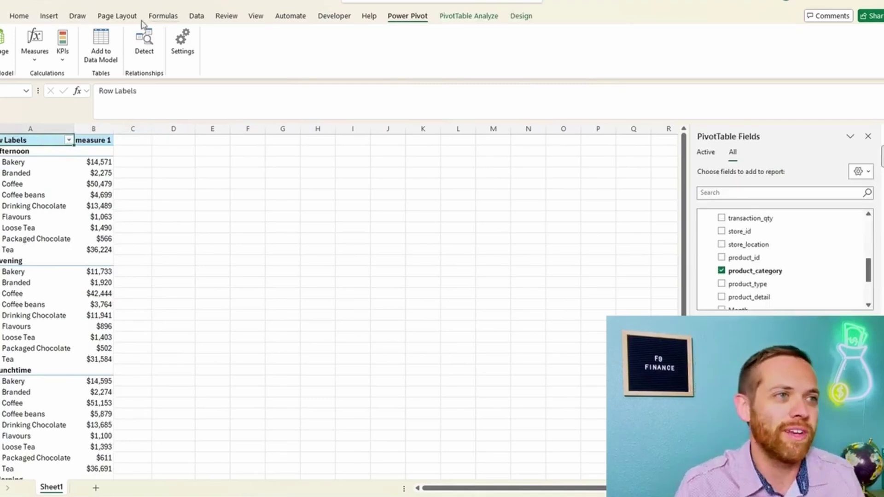
left_click(49, 16)
left_click(437, 54)
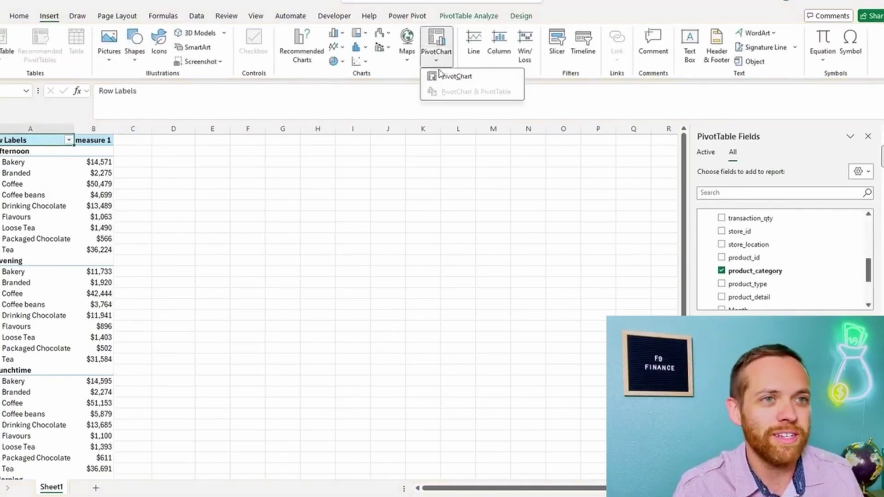
left_click(442, 75)
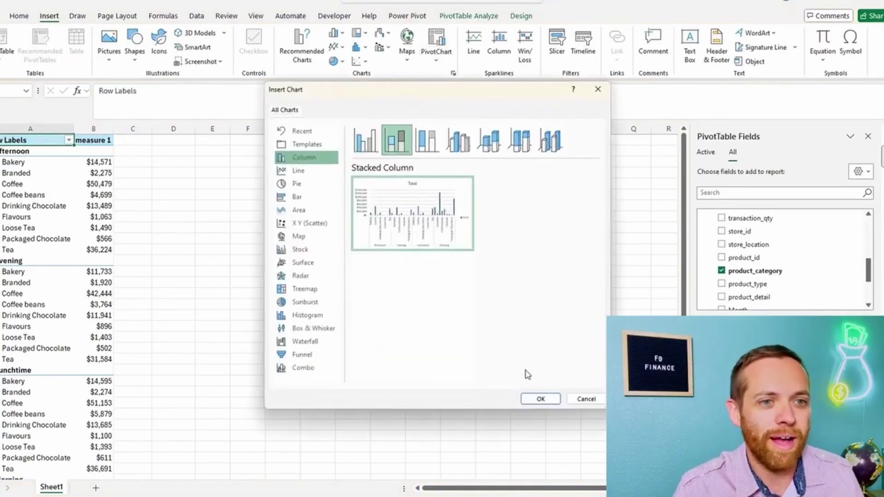
left_click(539, 399)
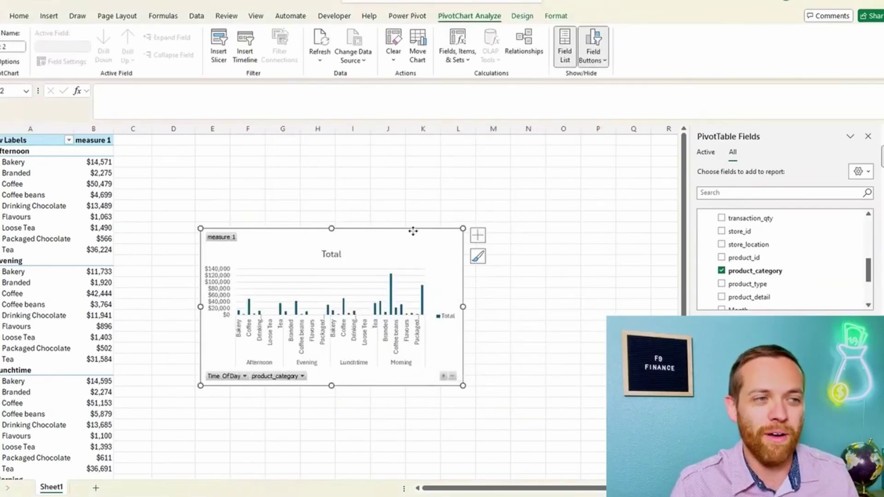
left_click_drag(414, 231, 370, 160)
left_click_drag(420, 315, 543, 391)
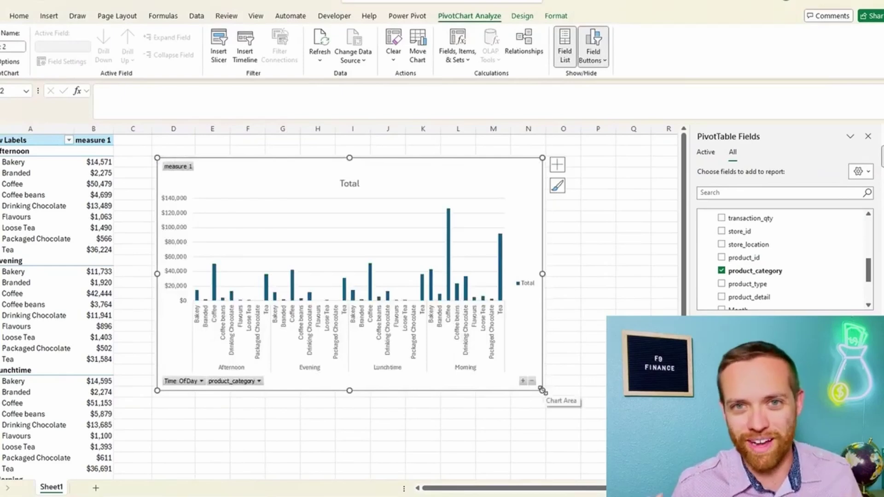
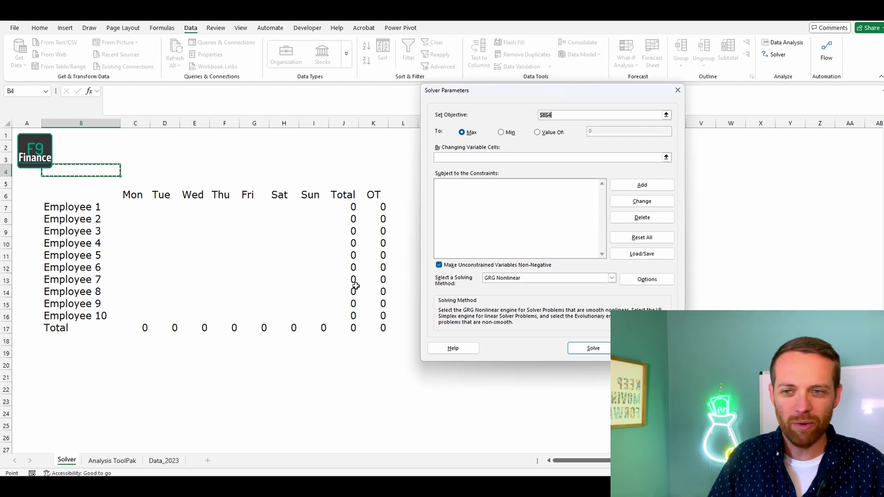
Step: Set the Solver objective to minimise total overtime in K17 by changing the employee hours in C7:I16
left_click(381, 327)
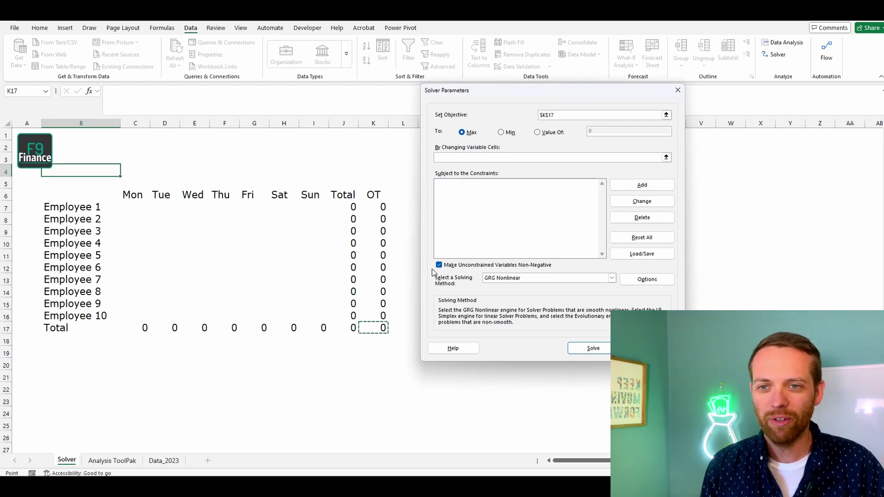
left_click(505, 133)
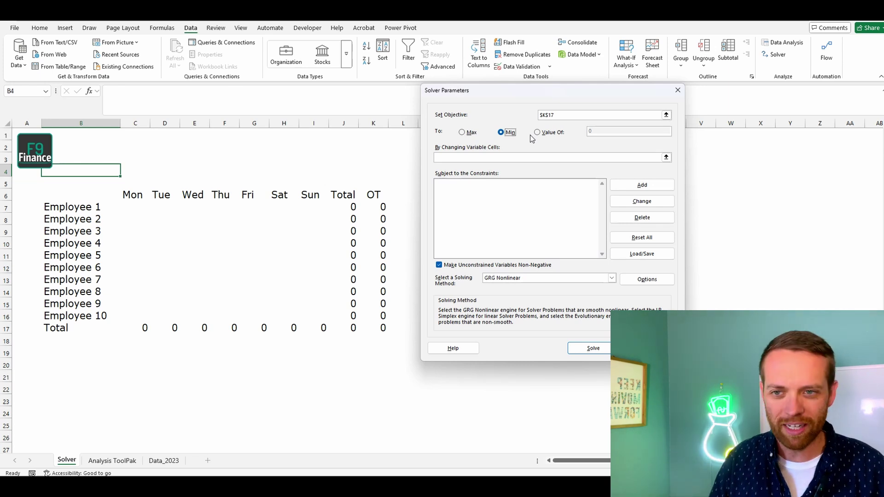
left_click(530, 157)
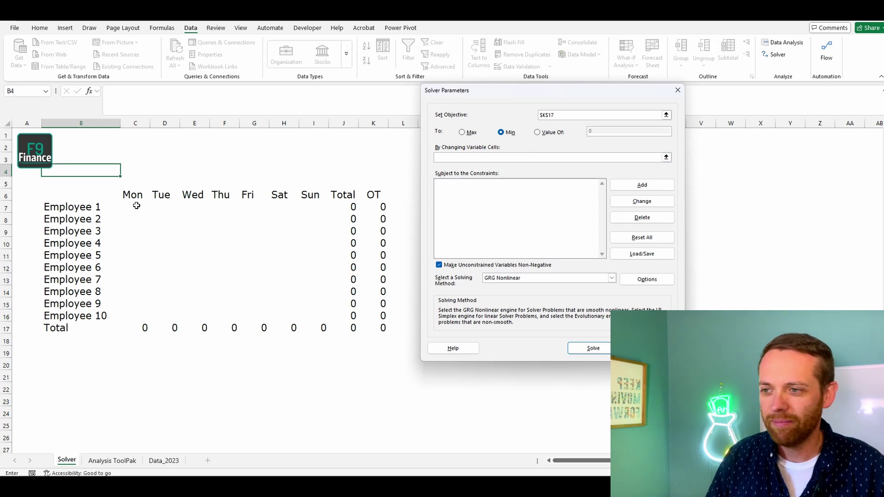
left_click_drag(137, 206, 309, 313)
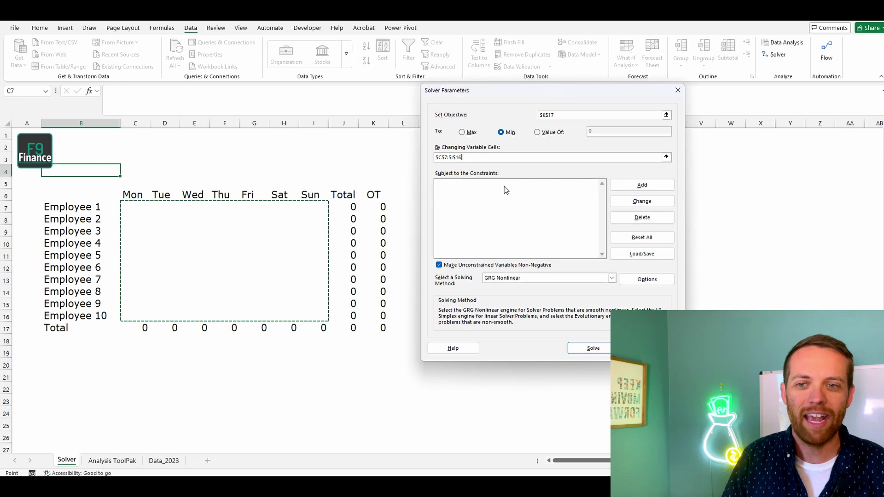
Step: Add a Solver constraint requiring the employee hours in C7:I16 to be integers
left_click(634, 187)
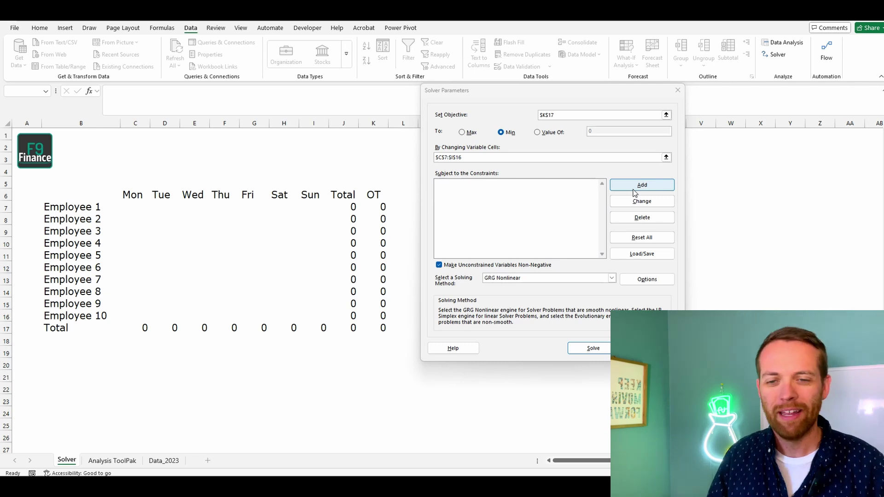
key("Escape")
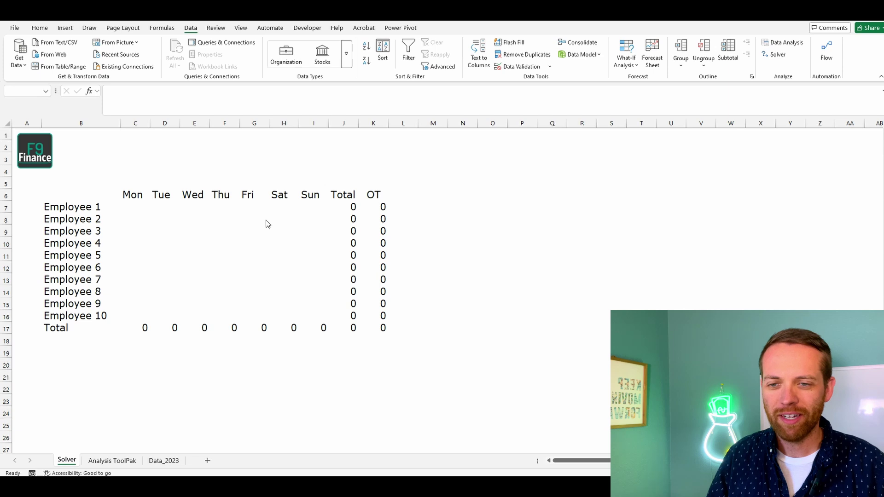
left_click_drag(138, 208, 320, 316)
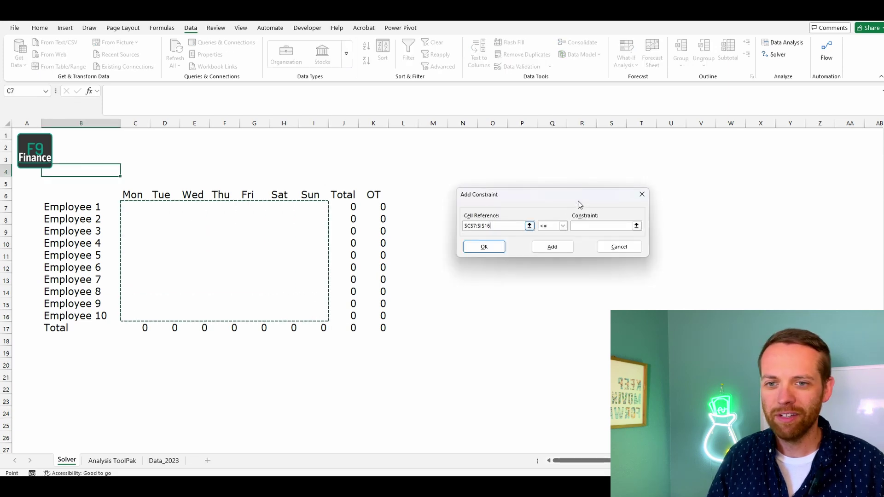
left_click(562, 227)
left_click(556, 257)
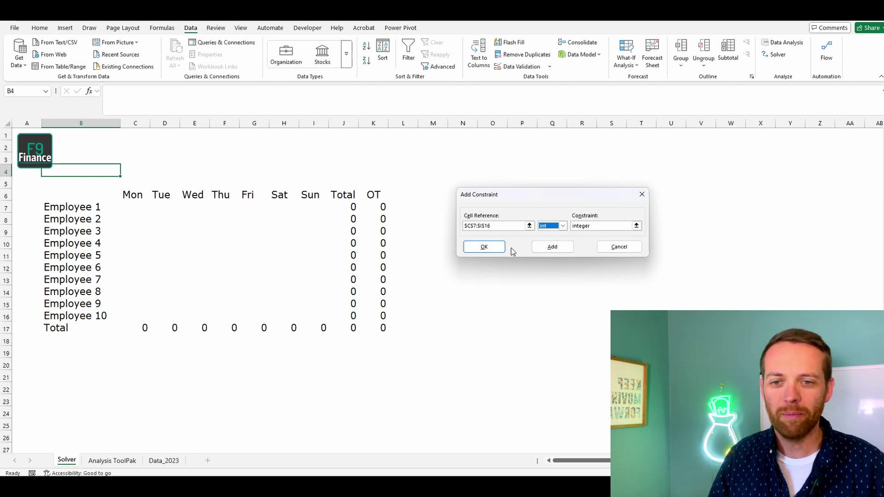
left_click(497, 248)
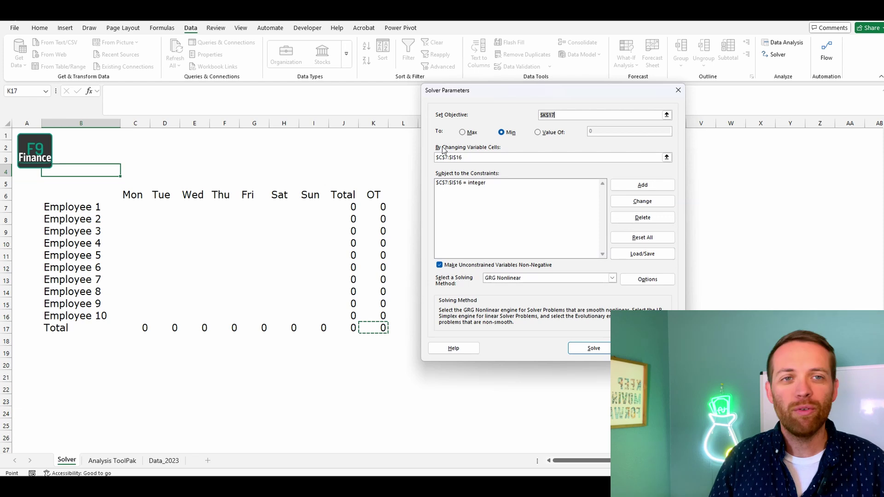
Step: Add a Solver constraint requiring the Monday to Friday totals in C17:G17 to be >= 40
left_click(664, 186)
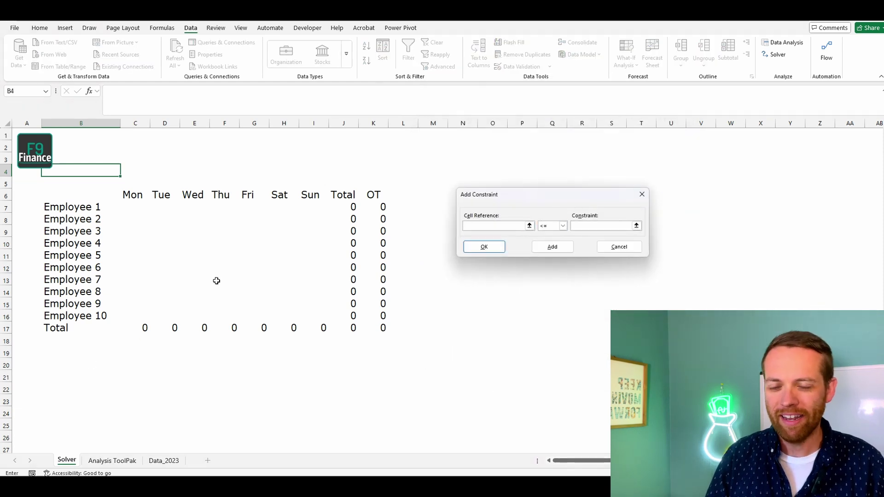
left_click_drag(144, 328, 264, 328)
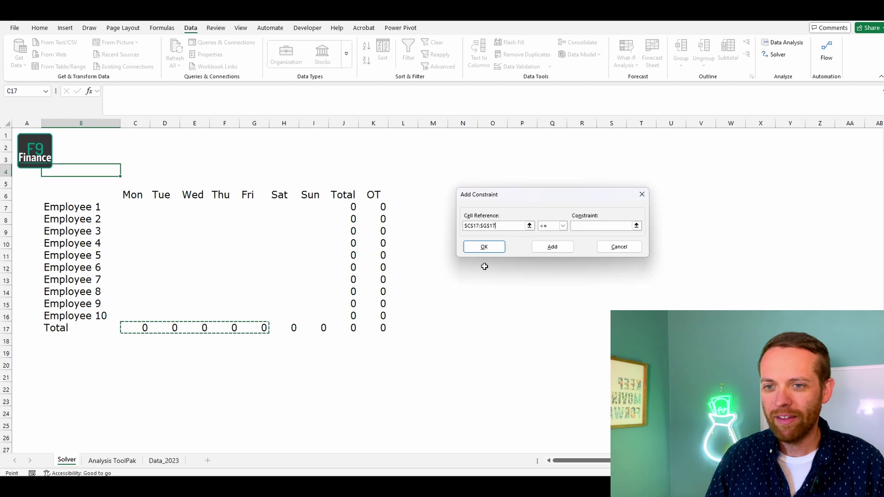
left_click(563, 225)
left_click(552, 249)
left_click(594, 227)
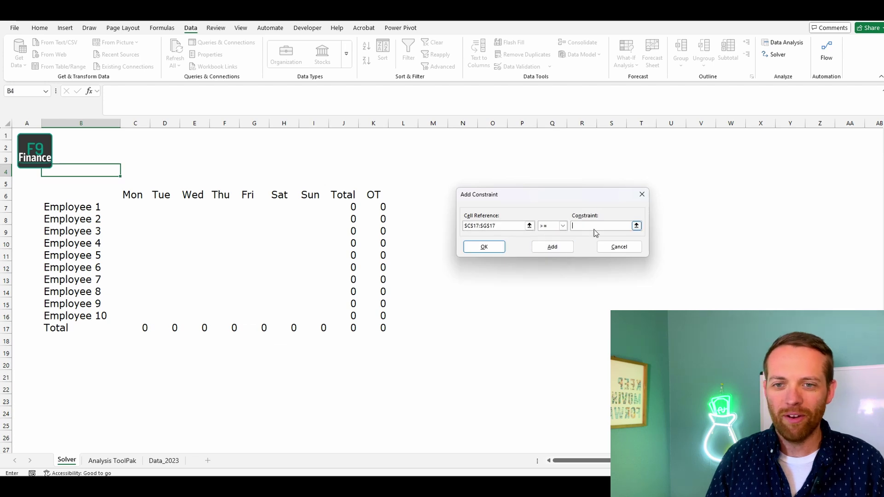
type("40")
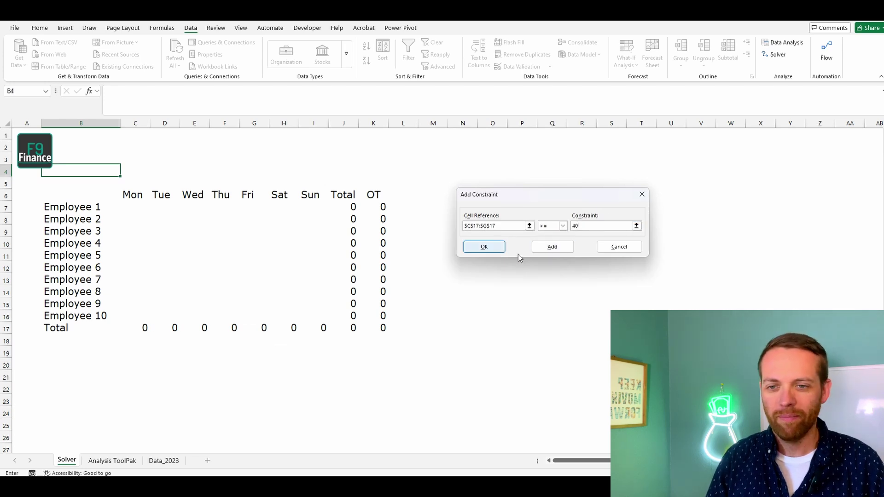
left_click(484, 247)
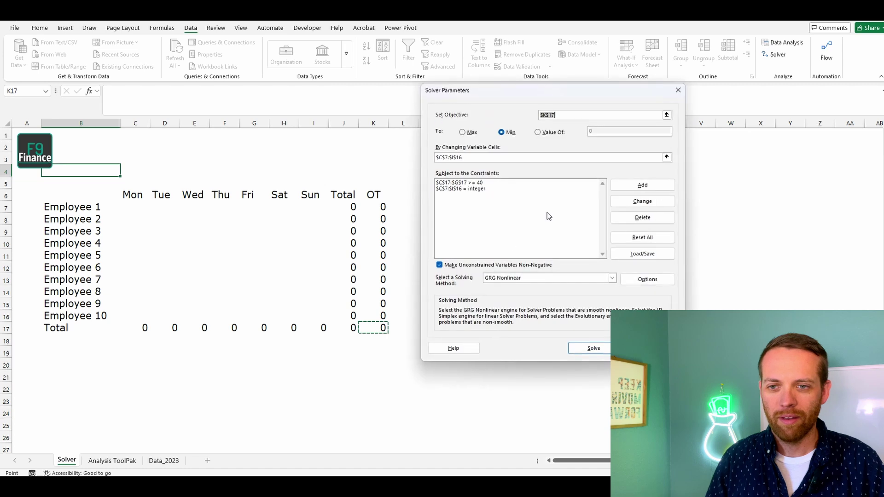
Step: Add a Solver constraint requiring the Saturday and Sunday totals in H17:I17 to be >= 60
left_click(654, 185)
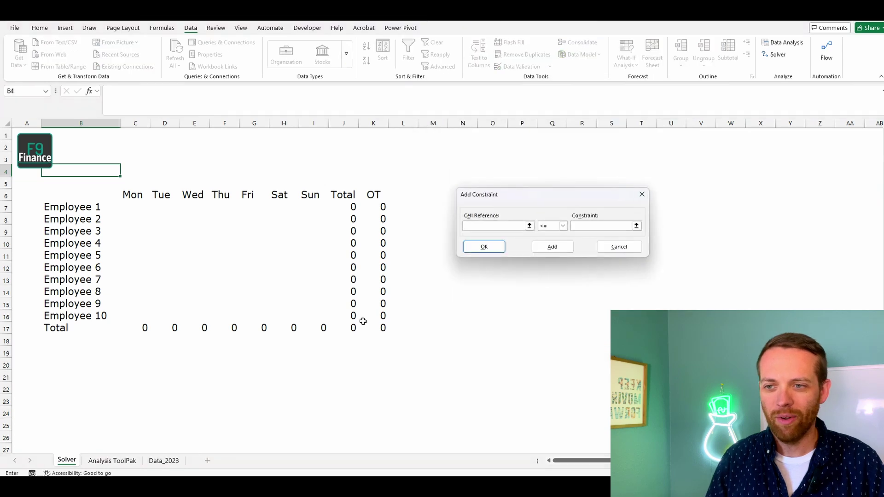
left_click_drag(293, 329, 324, 329)
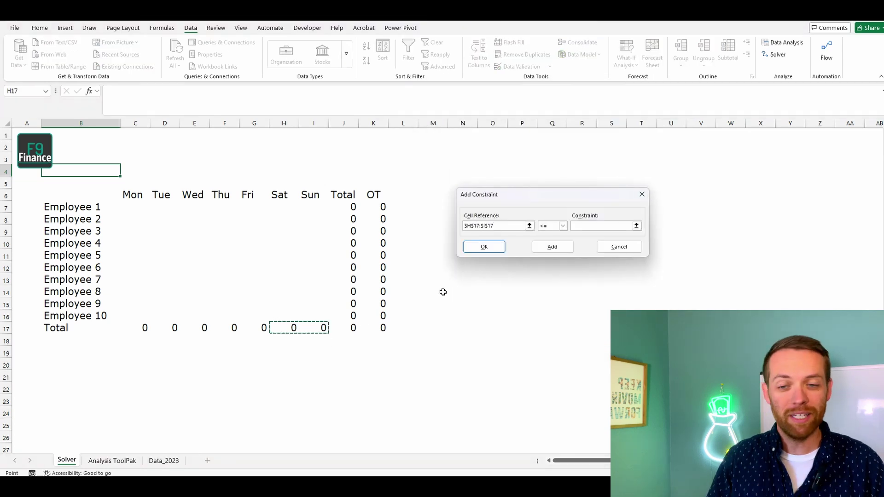
left_click(556, 226)
left_click(553, 245)
left_click(596, 226)
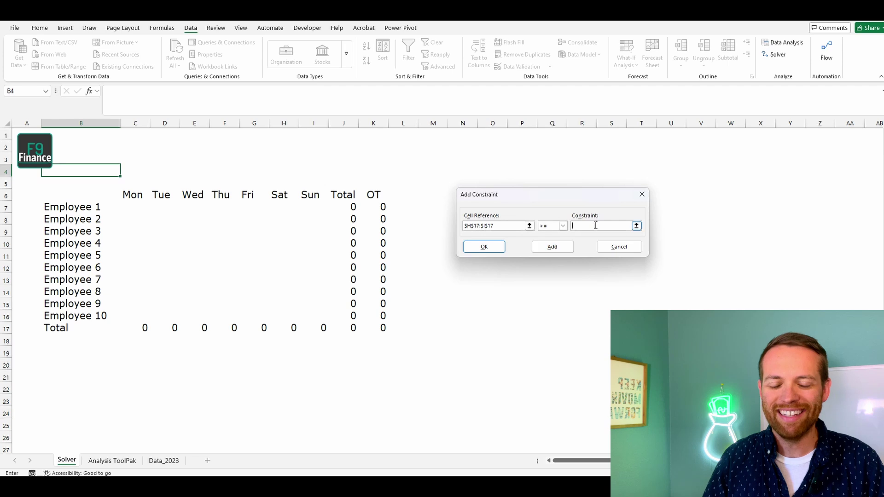
left_click(484, 248)
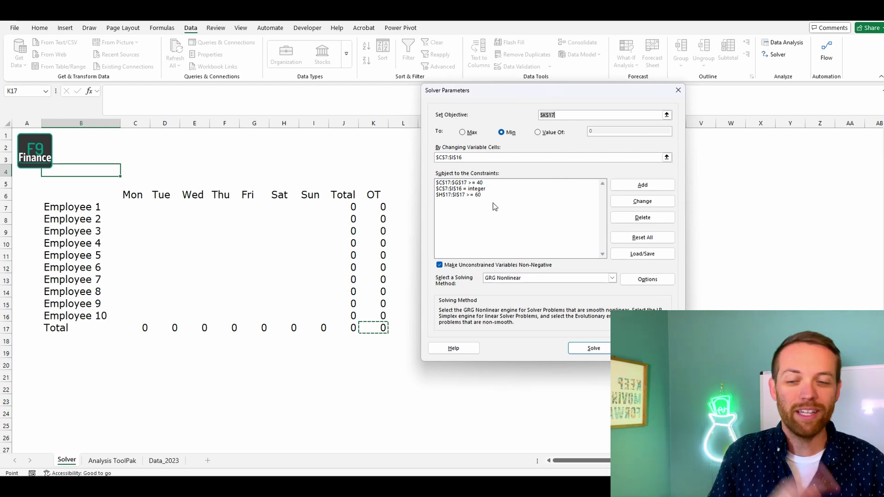
Step: Add a Solver constraint requiring the employee hours in C7:I16 to be >= 6
left_click(630, 189)
left_click_drag(132, 207, 312, 318)
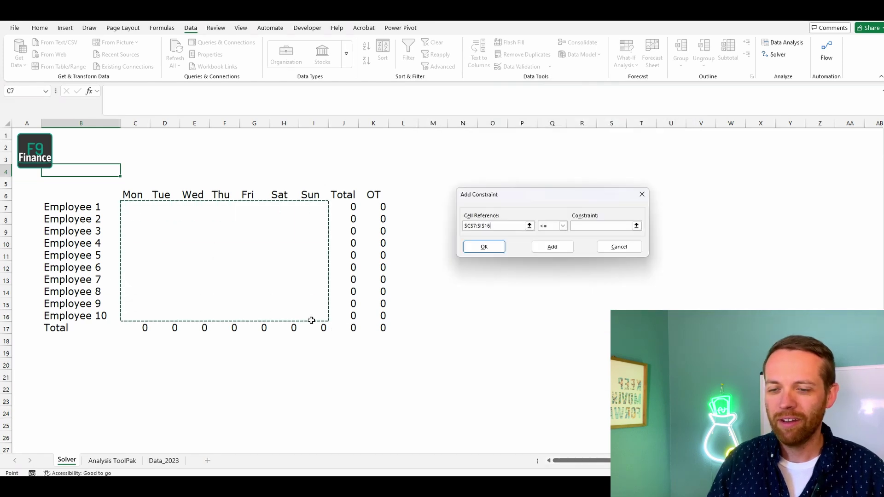
left_click(549, 226)
left_click(549, 240)
left_click(592, 227)
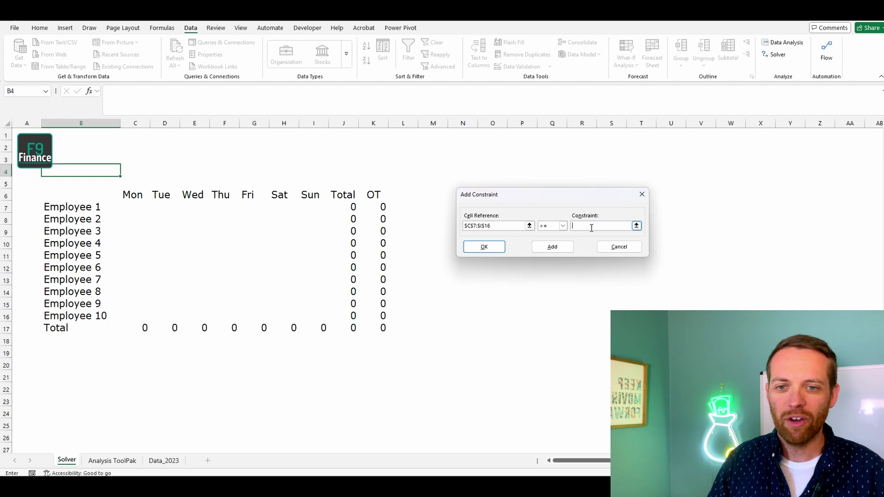
type("6")
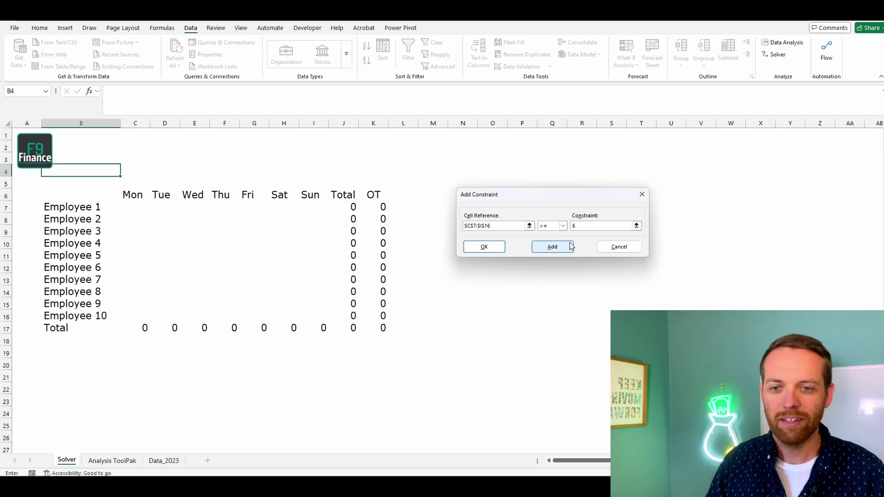
left_click(563, 246)
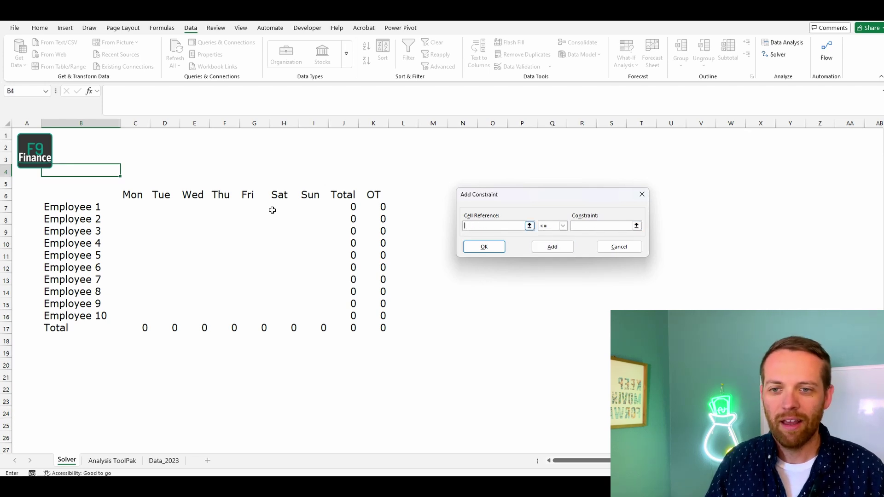
Step: Add a Solver constraint limiting the employee hours in C7:I16 to <= 10
left_click_drag(135, 208, 317, 313)
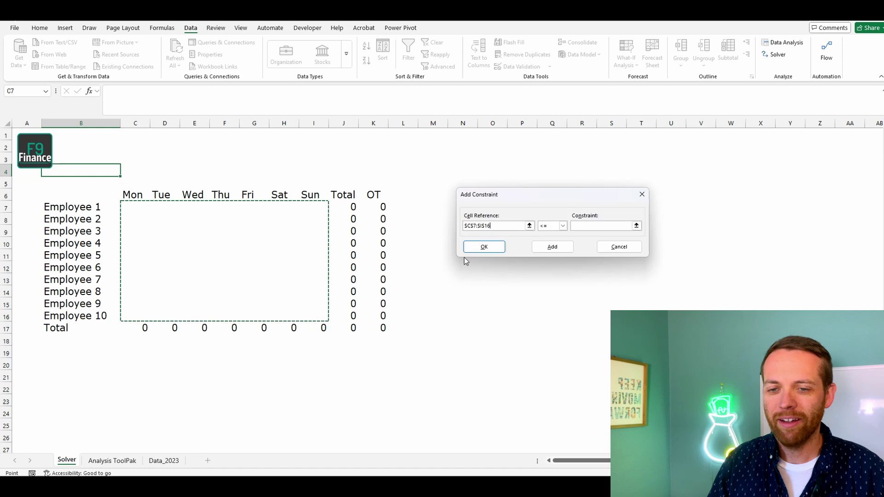
left_click(590, 226)
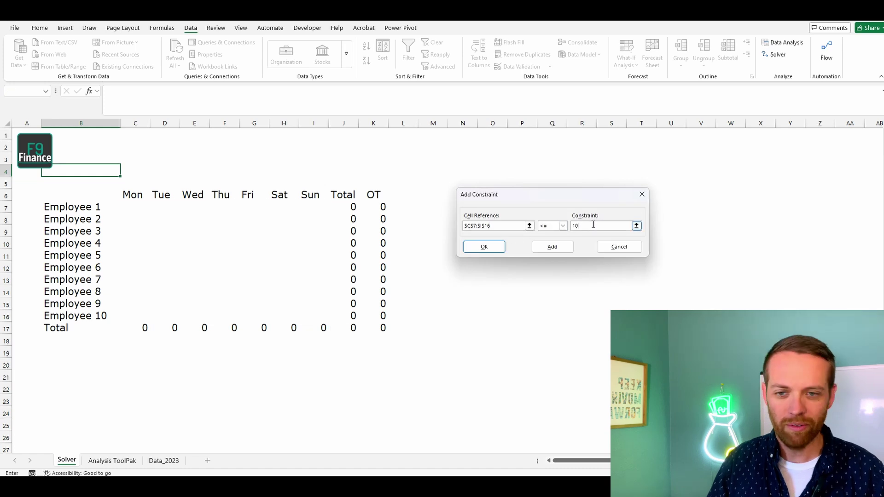
left_click(483, 246)
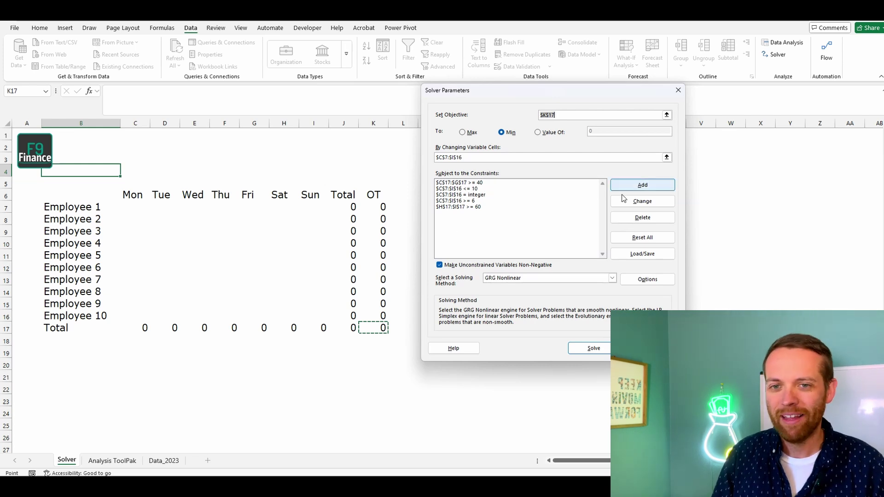
Step: Add a Solver constraint setting the Monday to Friday hours of Employees 7 to 10 in C13:G16 = 0
left_click(643, 185)
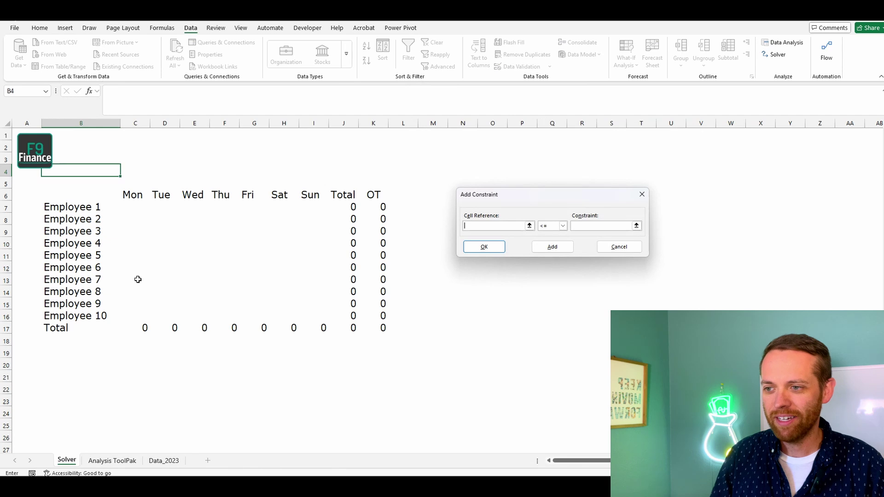
left_click_drag(137, 279, 251, 312)
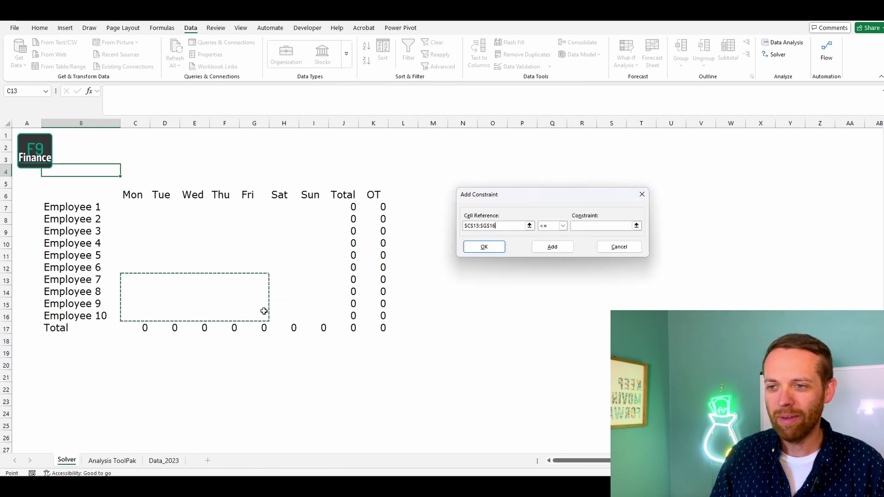
left_click(563, 226)
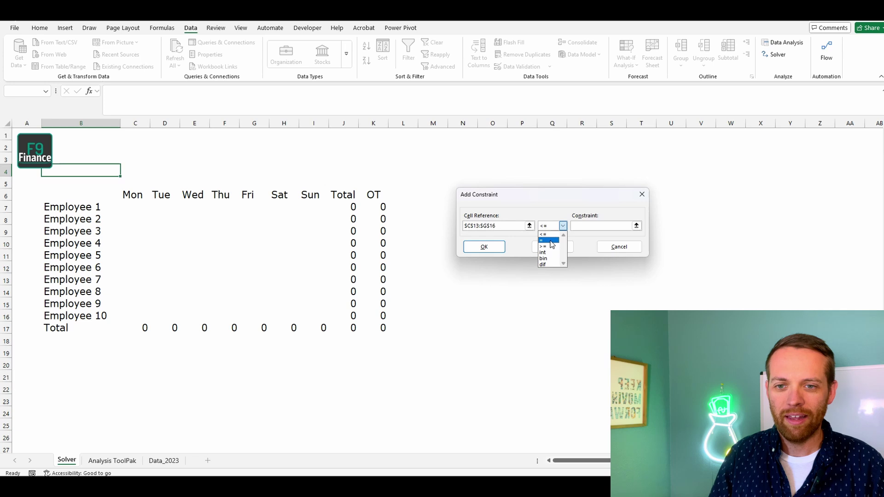
left_click(550, 239)
left_click(582, 226)
type("0")
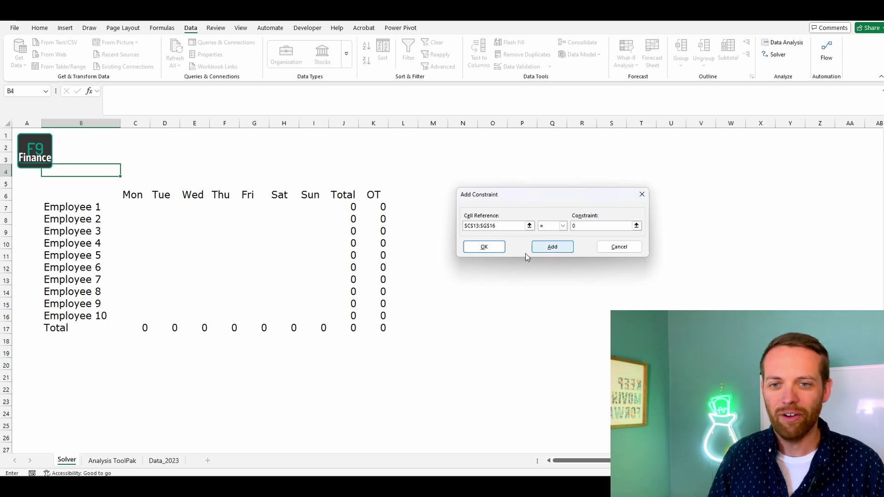
left_click(474, 251)
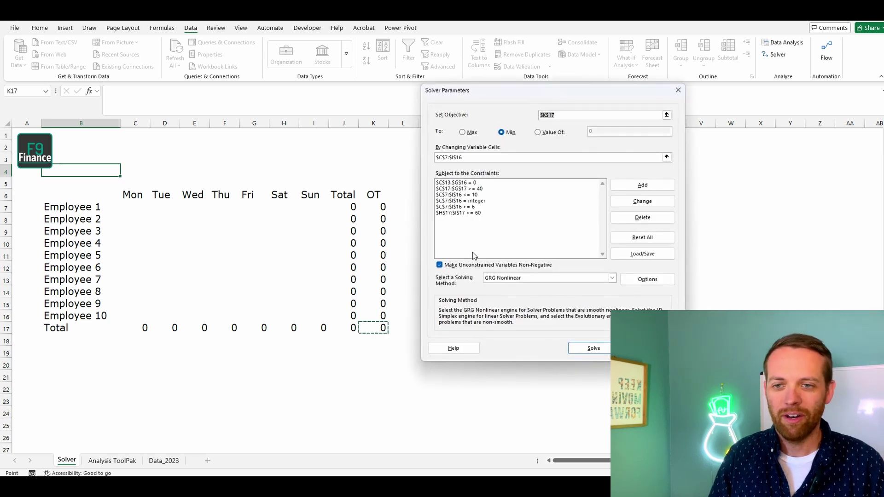
Step: Try the Simplex LP and Evolutionary solving methods and return to GRG Nonlinear
left_click(521, 280)
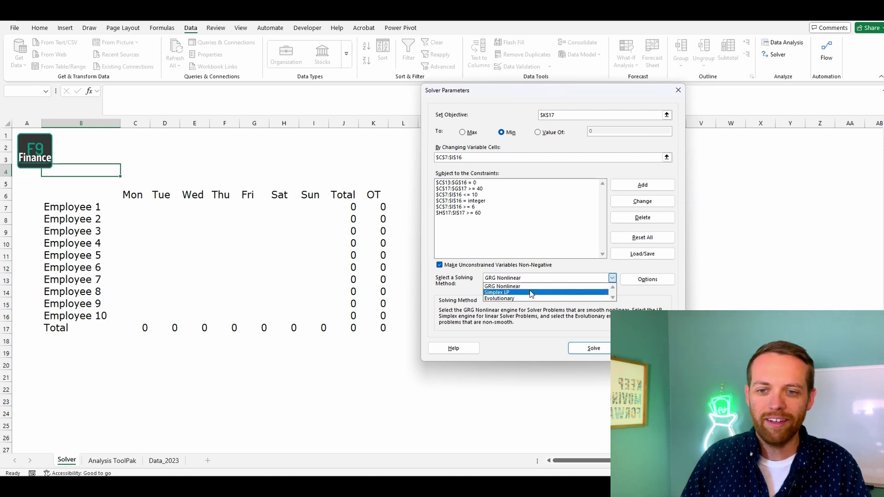
left_click(529, 292)
left_click(531, 279)
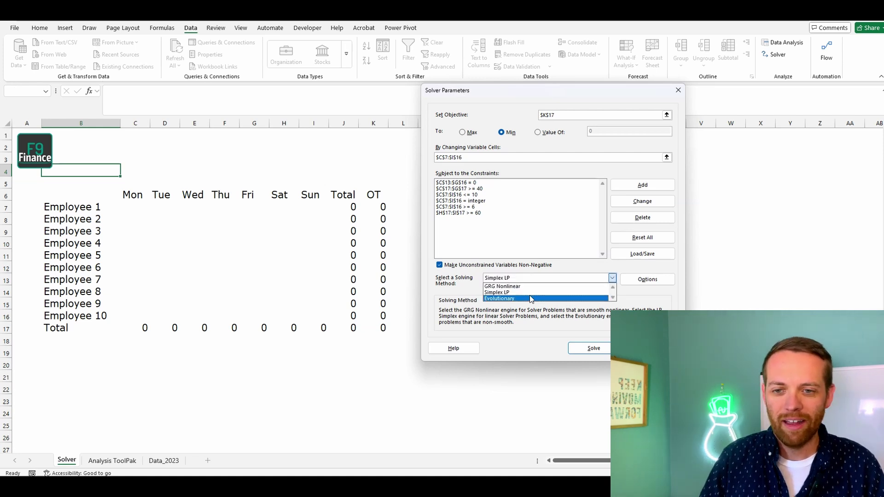
left_click(530, 297)
left_click(533, 279)
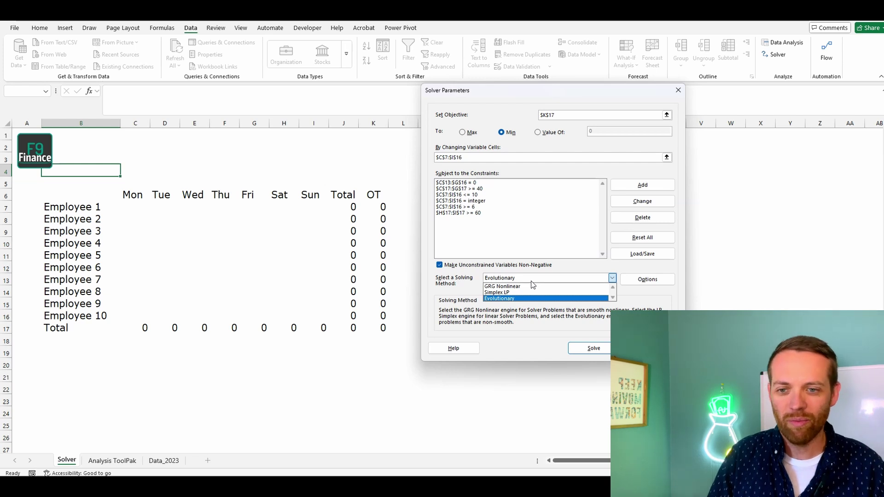
left_click(534, 286)
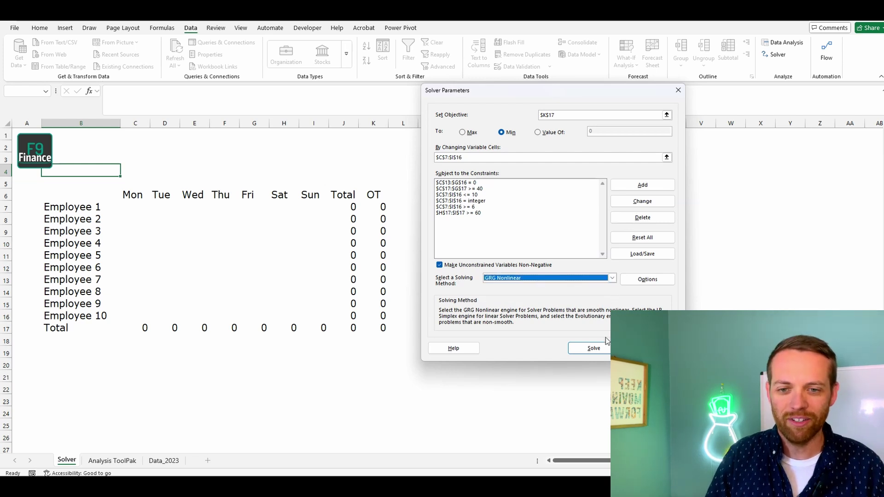
Step: Run Solver on the schedule and keep the Solver solution
left_click(603, 349)
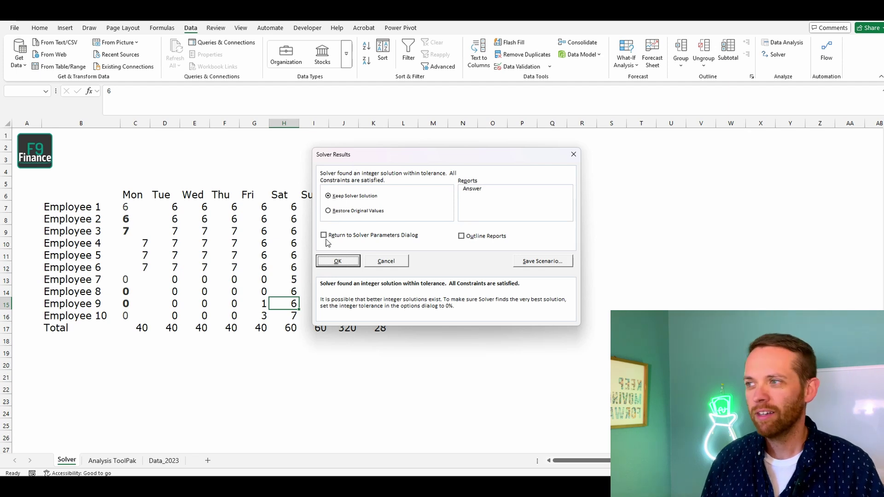
left_click(338, 261)
Step: Format the schedule figures in C7:K17 with the comma number style and no decimal places
left_click_drag(125, 208, 387, 328)
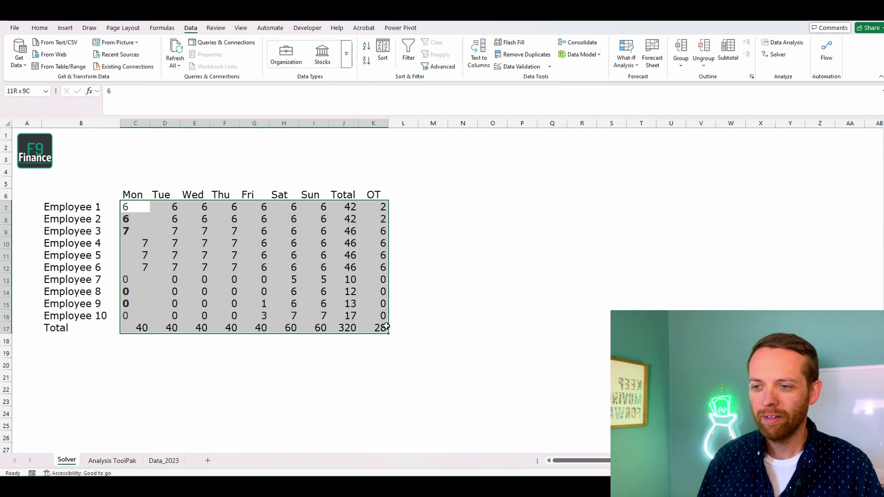
left_click(39, 28)
left_click(376, 61)
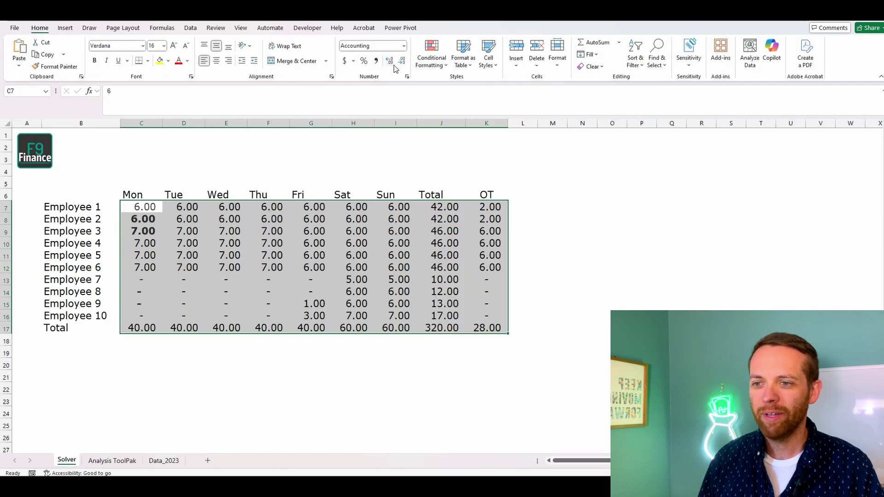
left_click(401, 61)
left_click(402, 62)
left_click(415, 157)
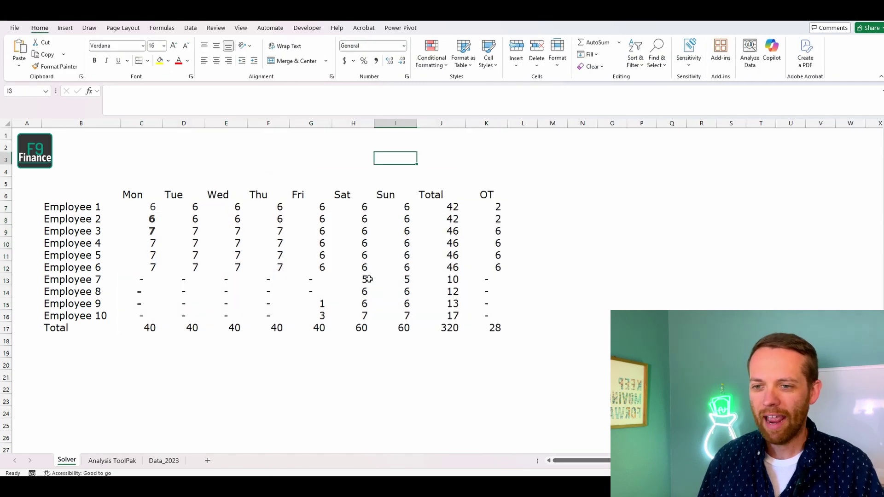
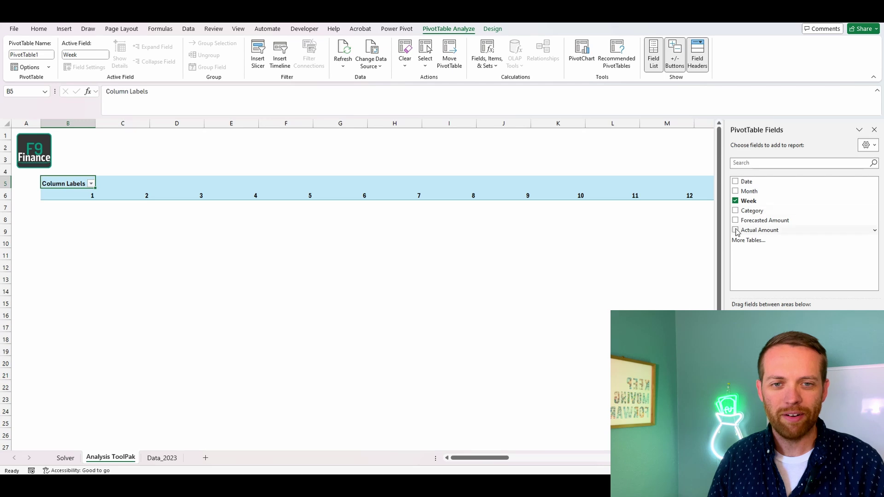
Step: Add Actual Amount as the summed values and Category as the rows of the weekly PivotTable
left_click(736, 230)
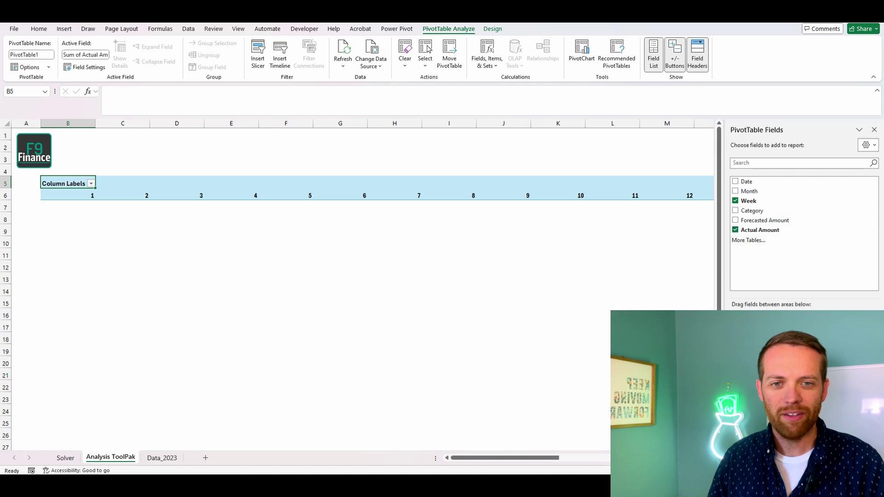
left_click(735, 211)
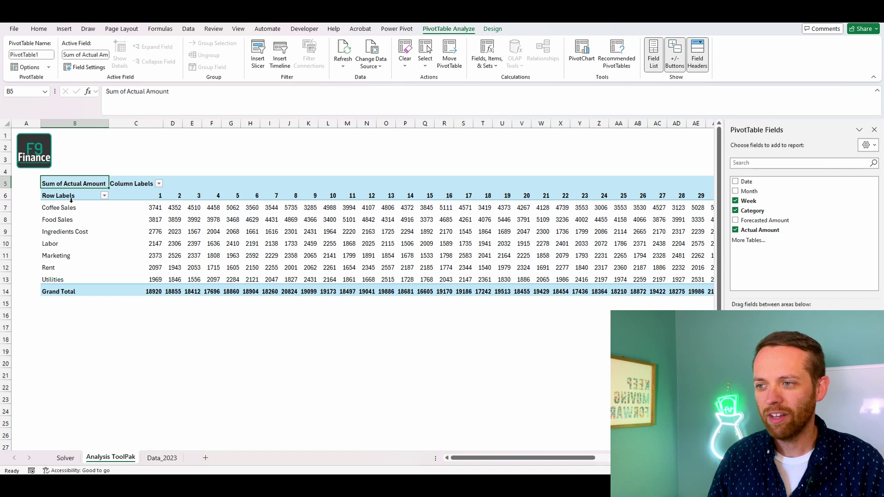
Step: Copy the week headers, Coffee Sales and Food Sales rows in B6:BC8, paste them as values at B17, and clear the pasted Row Labels text
left_click_drag(89, 197, 642, 220)
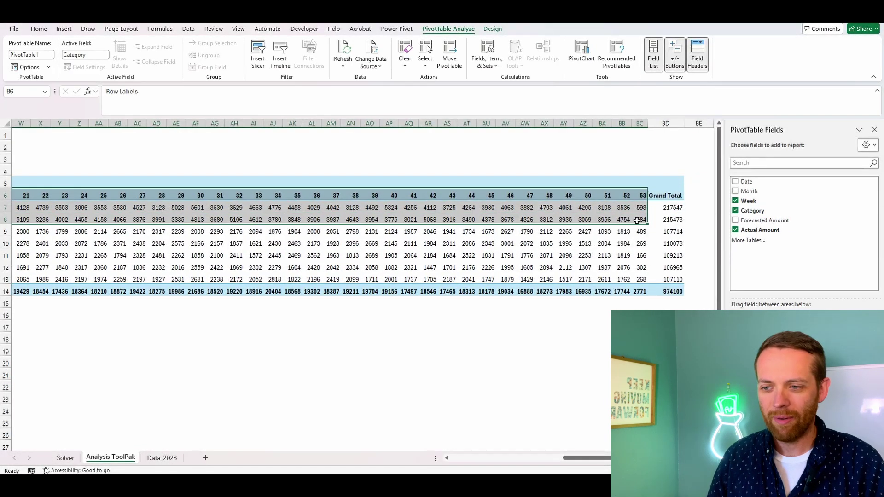
key("ctrl+c")
left_click_drag(573, 458, 550, 458)
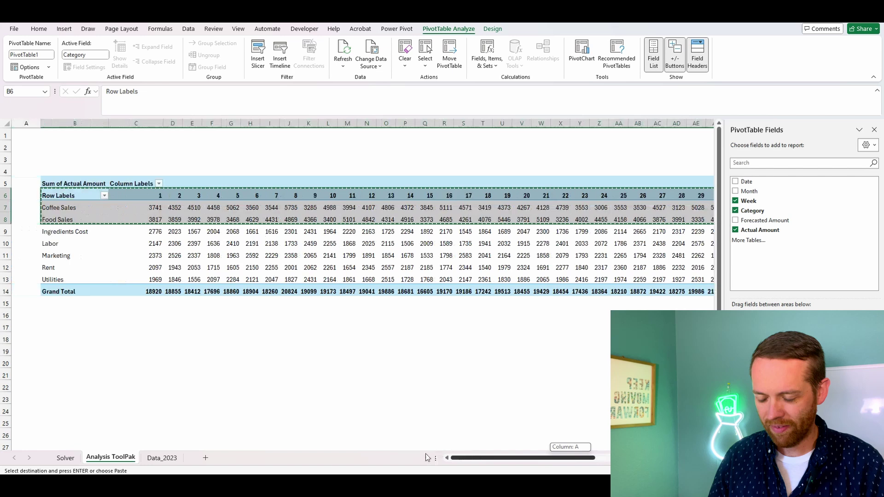
left_click(79, 327)
key("ctrl+alt+v")
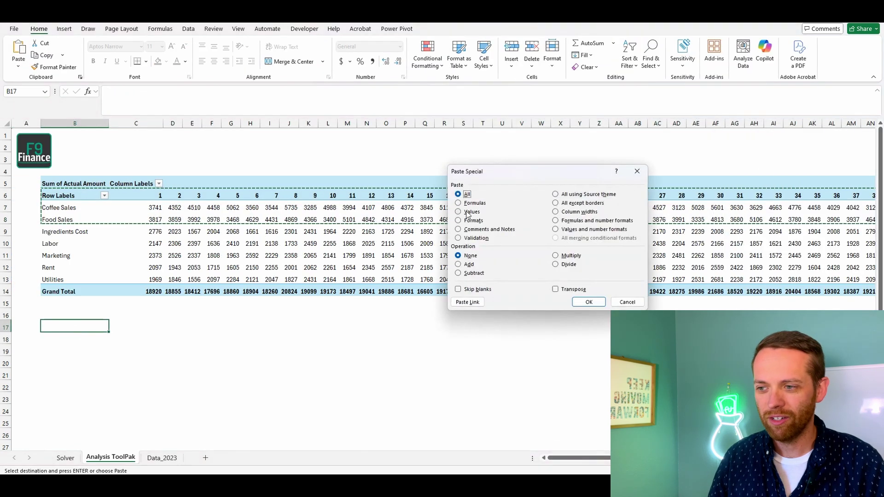
left_click(588, 301)
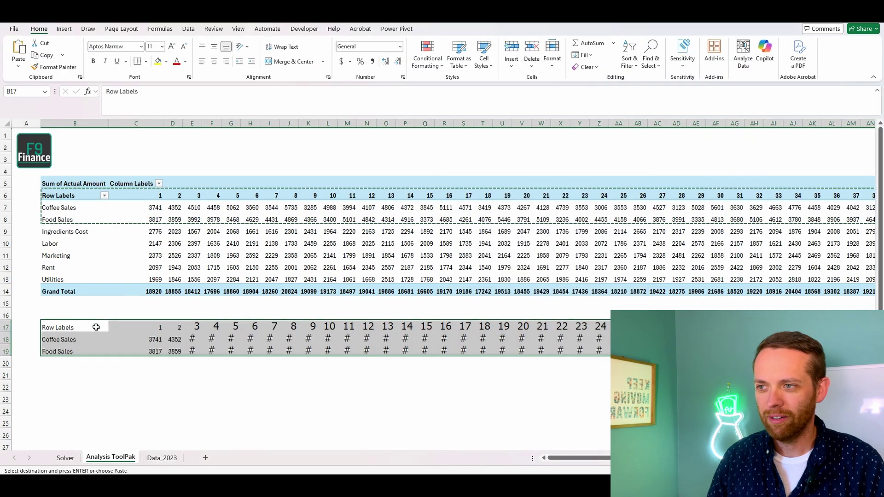
left_click(92, 329)
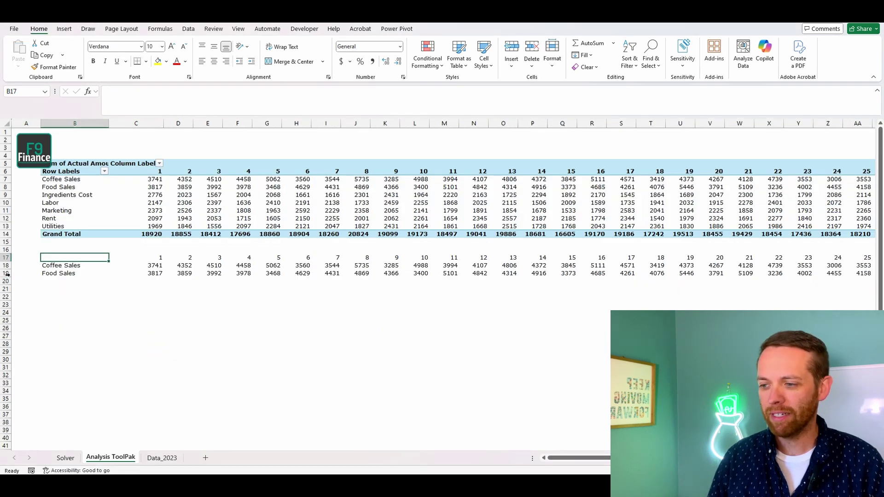
Step: Insert two blank rows between the pasted Coffee Sales and Food Sales rows
left_click(12, 273)
right_click(11, 274)
left_click(53, 369)
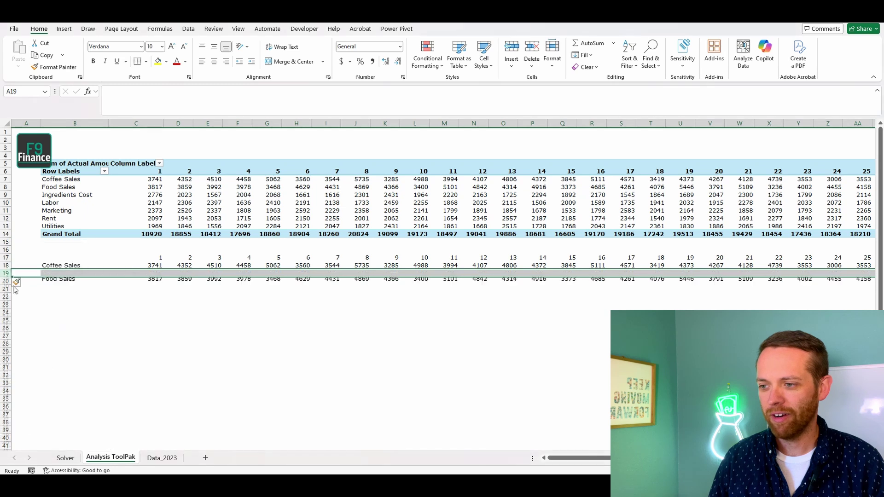
right_click(9, 272)
left_click(45, 365)
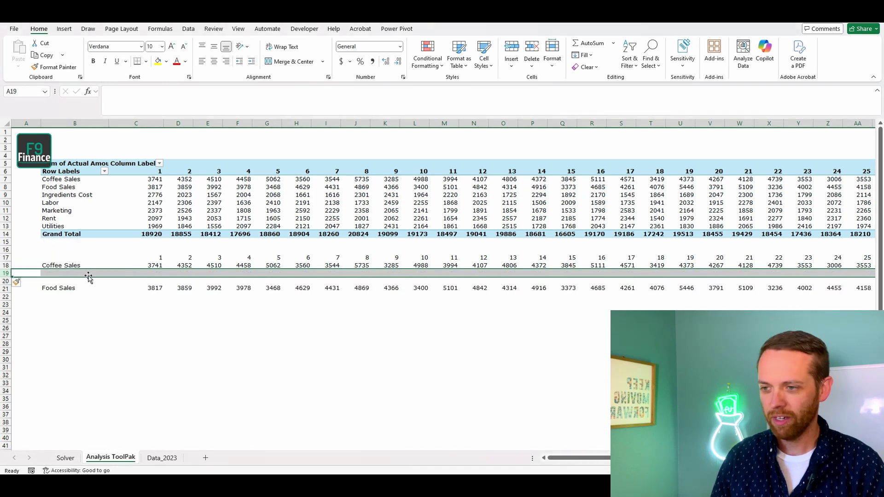
Step: Enter the row labels Coffee Sales Smoothed in B19 and Food Sales Smoothed in B22
left_click(88, 273)
type("Coofe")
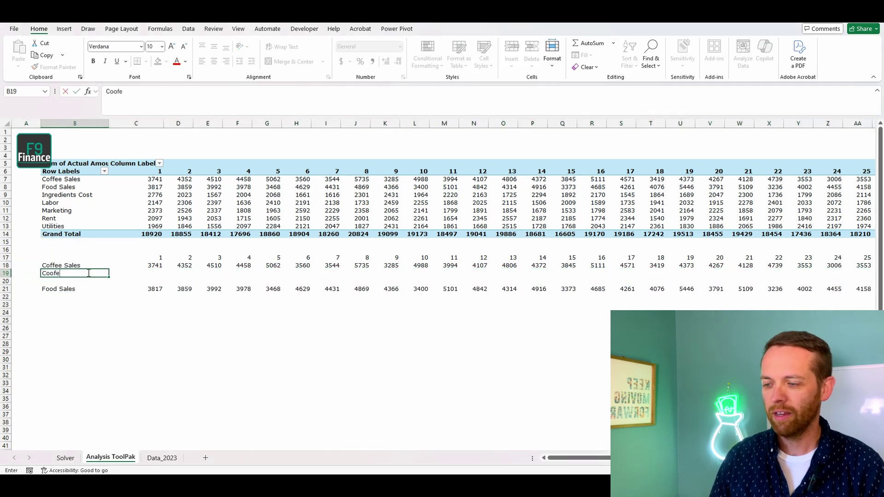
type("ffee Sales Smoo")
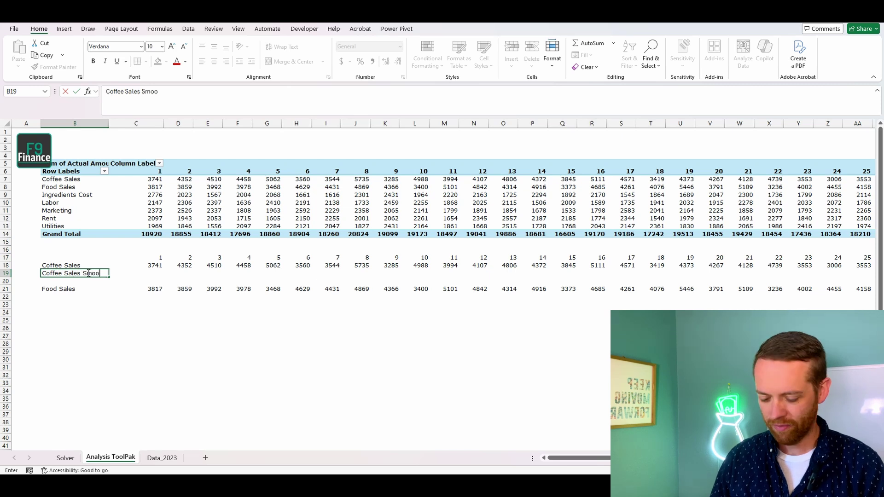
key("Return")
key("Return")
key("Return")
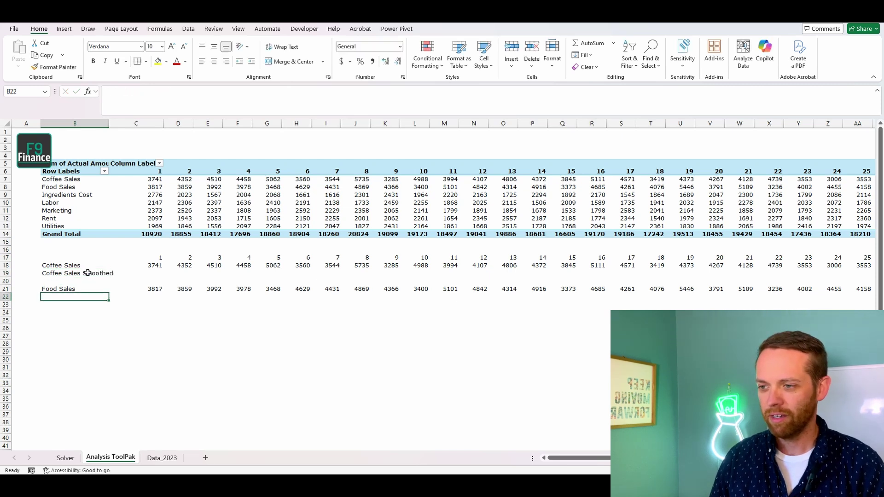
type("Food Sales Smo")
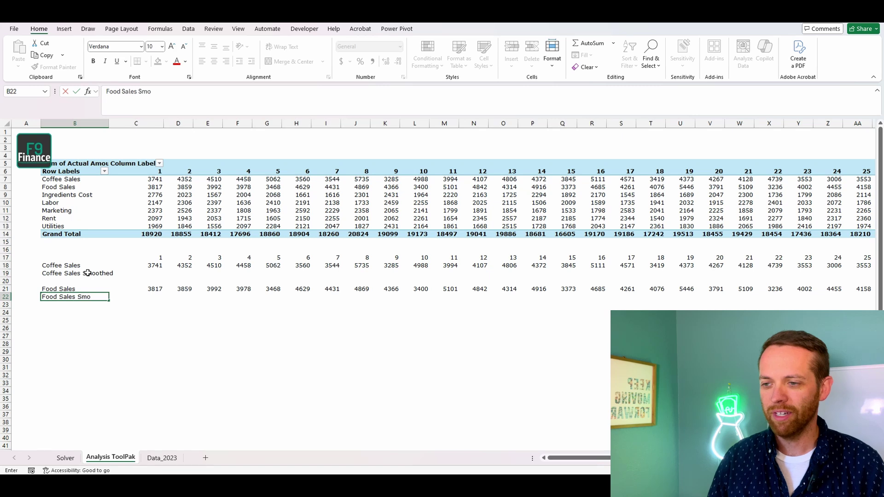
type("othed")
key("Return")
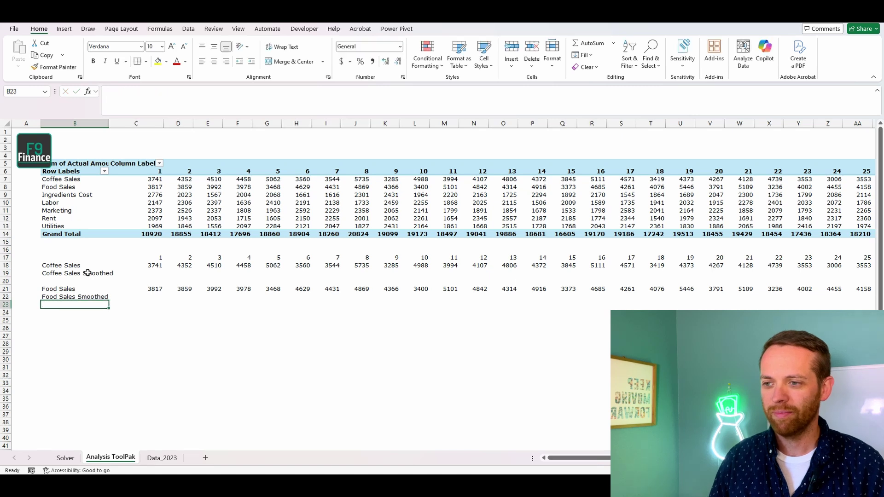
Step: Start a Moving Average analysis with the weekly Coffee Sales values in C18:BC18 as the input range
left_click(153, 266)
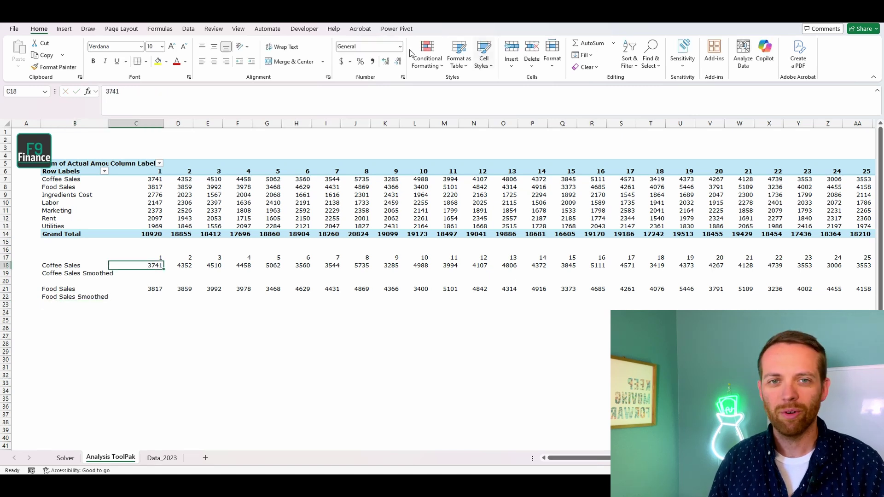
left_click(189, 28)
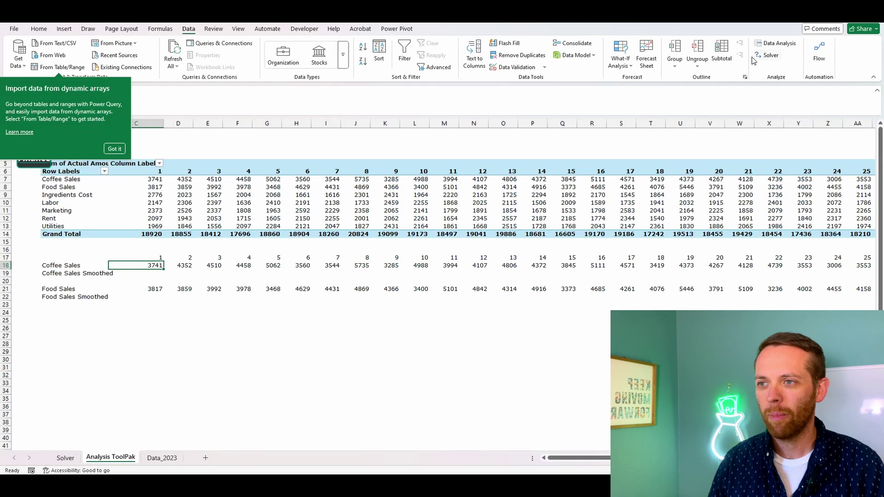
left_click(116, 150)
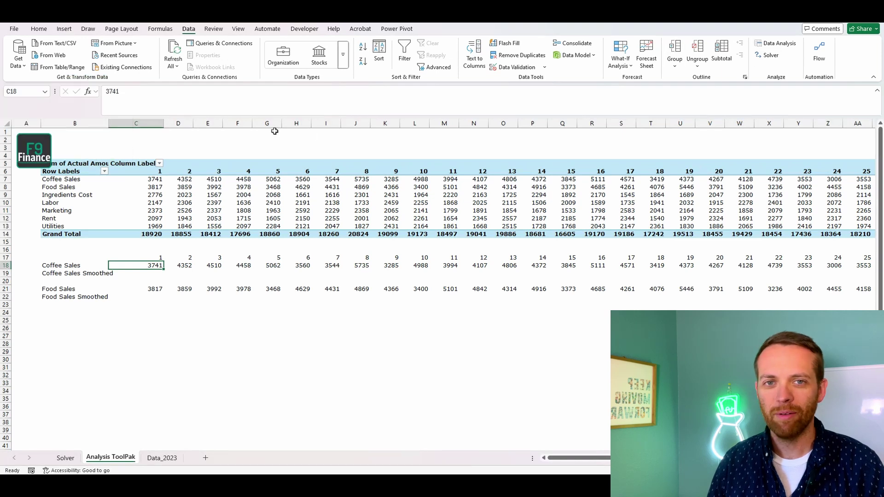
left_click(770, 44)
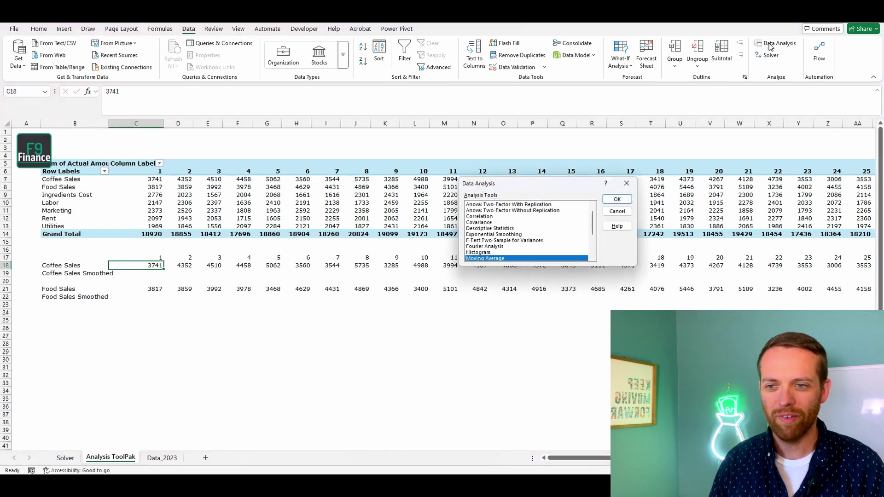
left_click(616, 201)
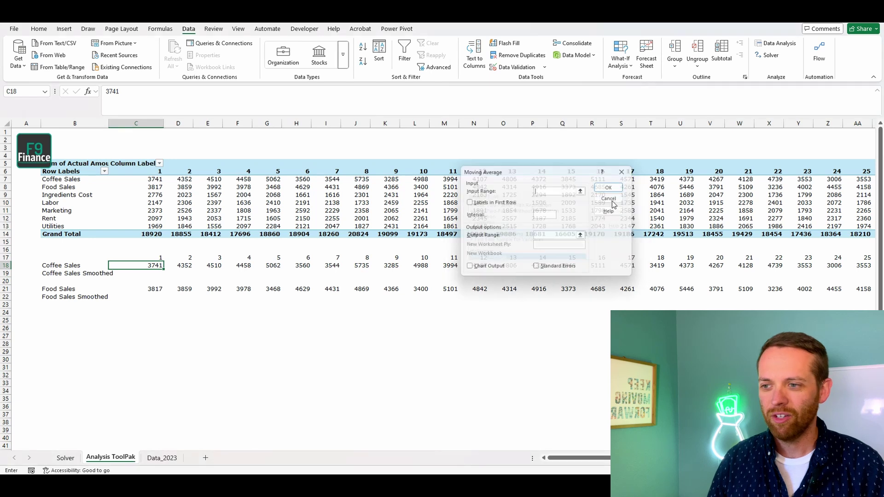
left_click(139, 266)
key("ctrl+shift+Right")
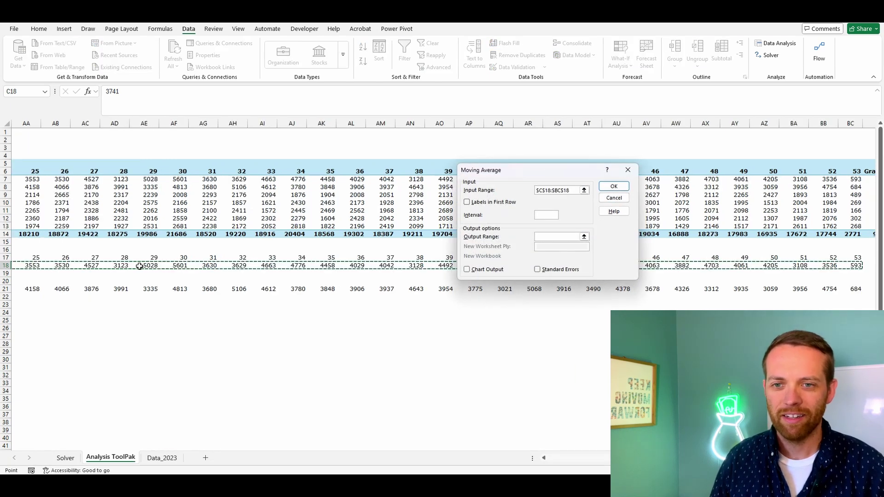
Step: Set the moving average interval to 4 and the output range to C19, and run the analysis
left_click(551, 215)
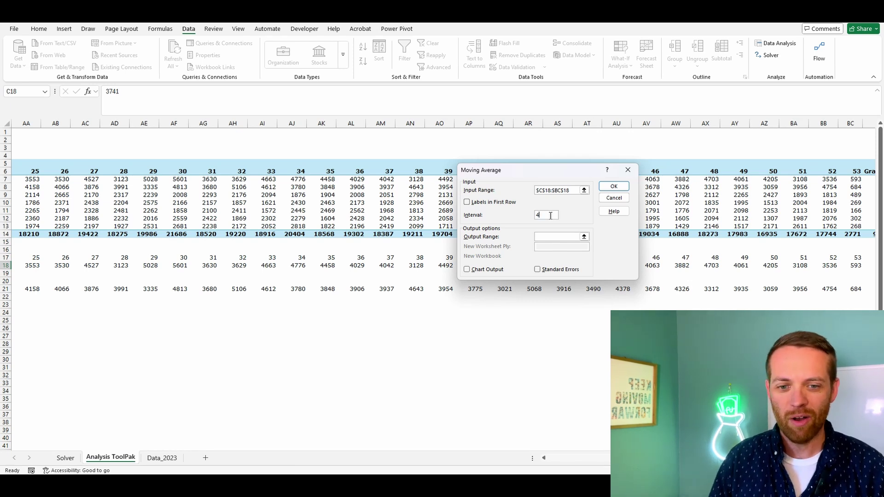
left_click(550, 235)
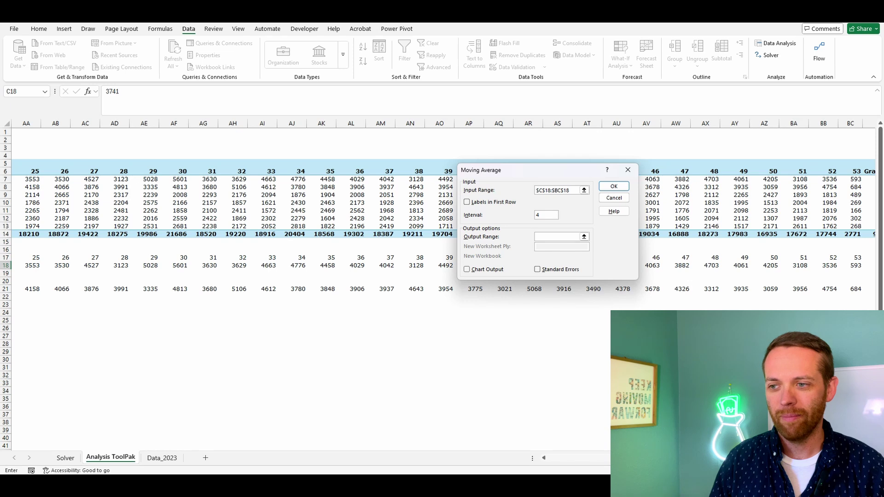
left_click_drag(783, 458, 631, 459)
left_click(149, 275)
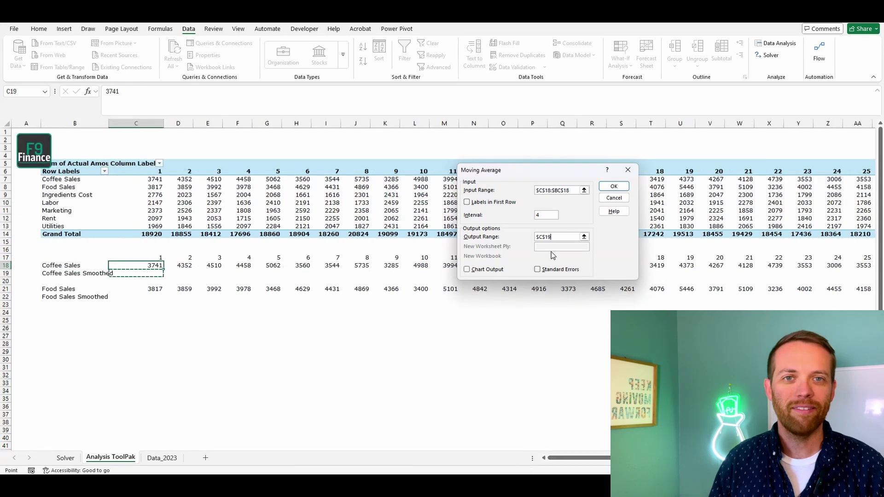
left_click(614, 186)
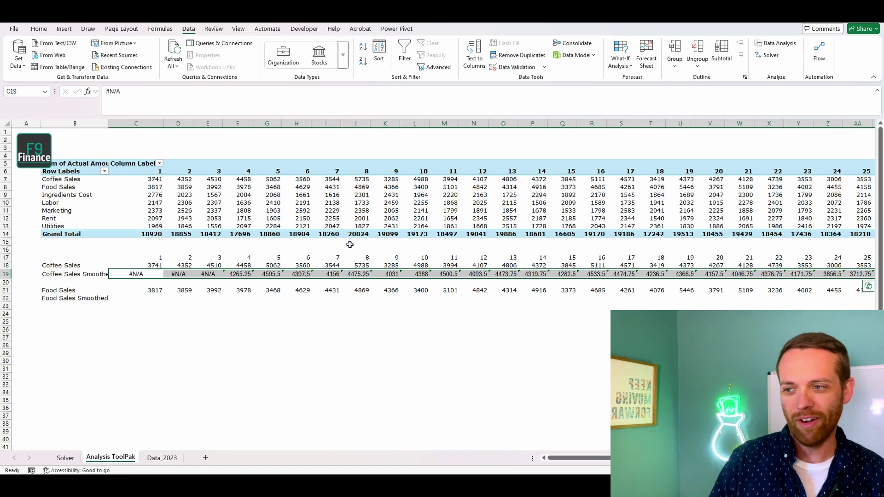
Step: Start another Moving Average analysis with the weekly Food Sales values in C21:BC21 as the input range
left_click(157, 298)
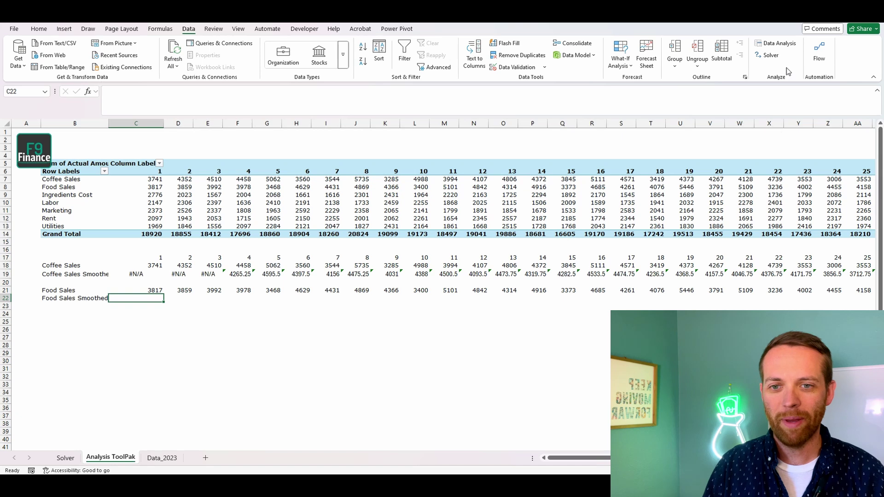
left_click(778, 43)
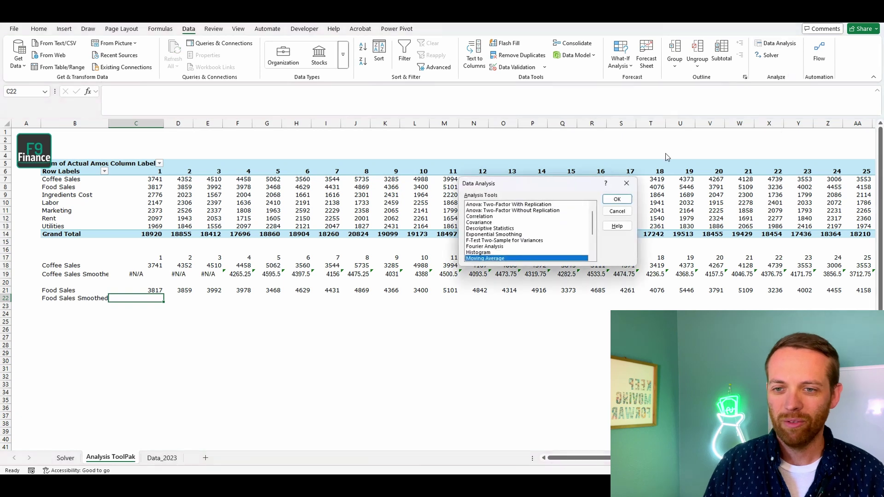
left_click(617, 199)
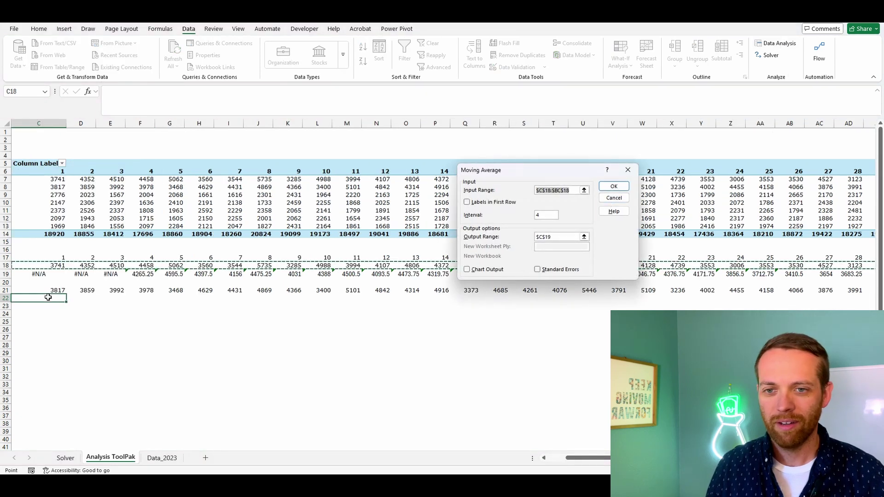
left_click(48, 291)
key("shift+Right")
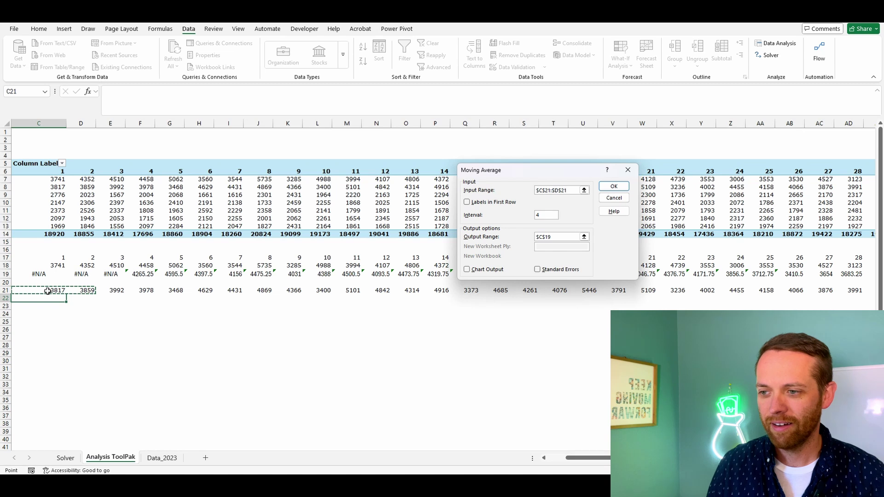
key("shift+Right")
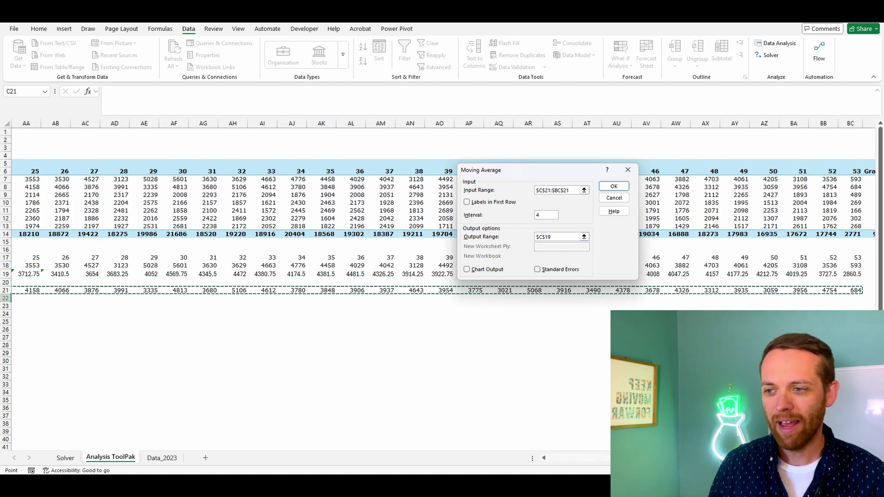
scroll(304, 230, "left", 10)
left_click(153, 299)
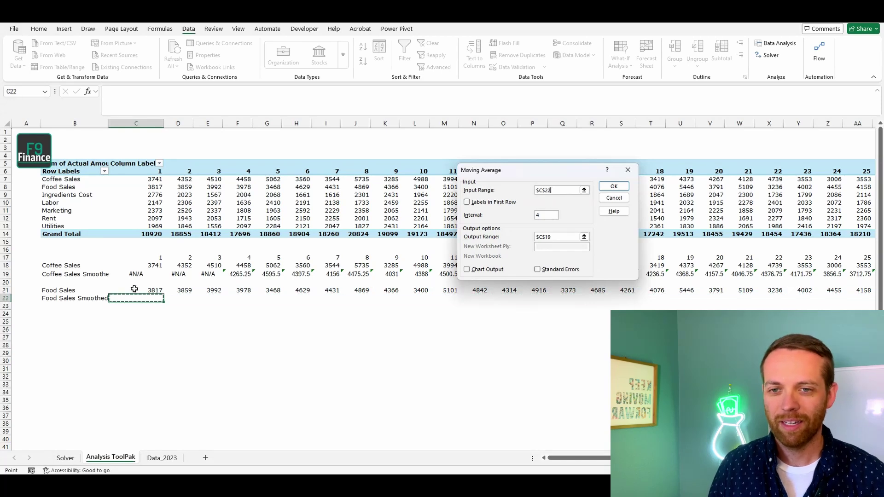
left_click(134, 289)
key("ctrl+shift+Right")
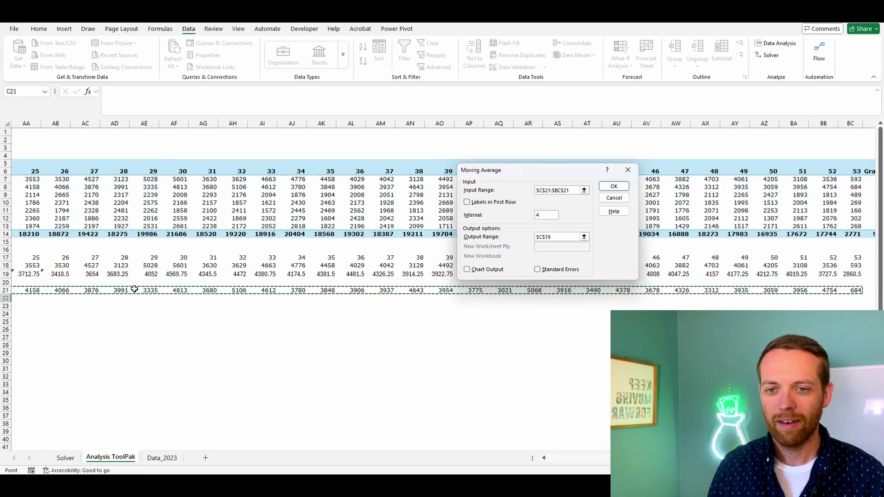
Step: Set the output range of the food sales moving average to C22 and run the analysis
left_click(555, 237)
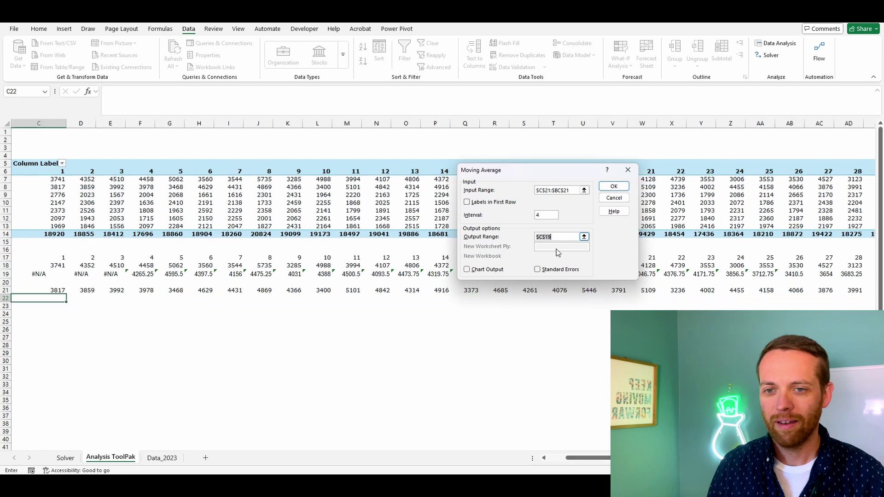
left_click(58, 298)
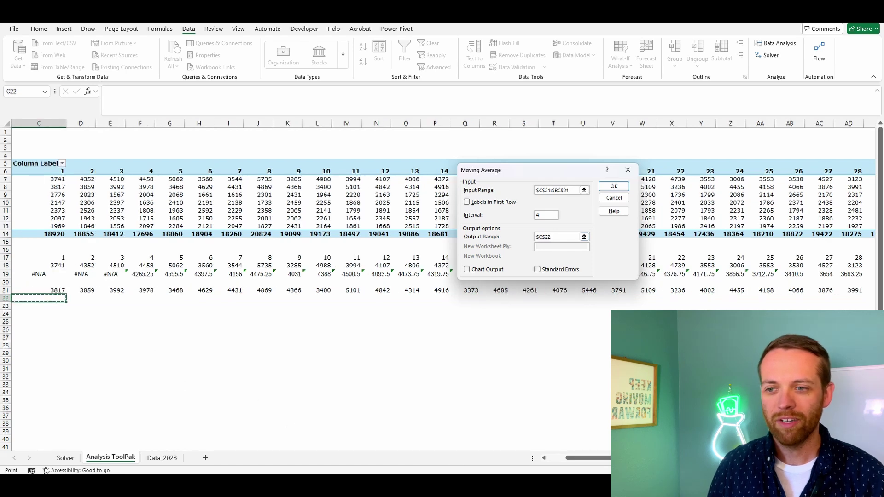
left_click_drag(601, 459, 579, 458)
left_click(614, 187)
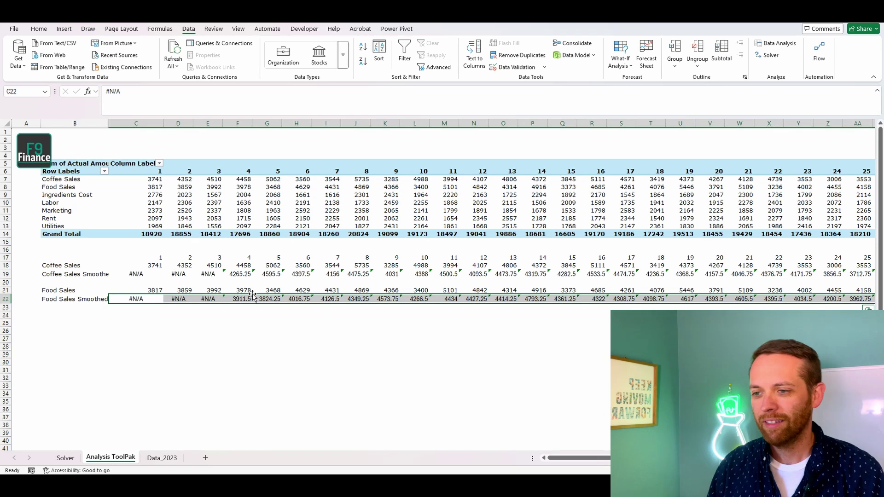
Step: Insert a 2-D line chart from the week headers and the actual and smoothed sales rows in B17:BC22
left_click(65, 259)
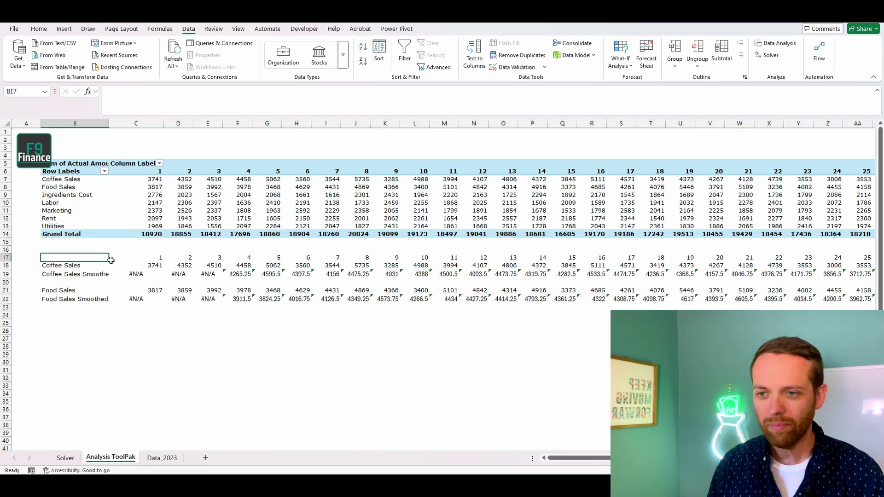
left_click_drag(110, 260, 158, 300)
key("ctrl+shift+Right")
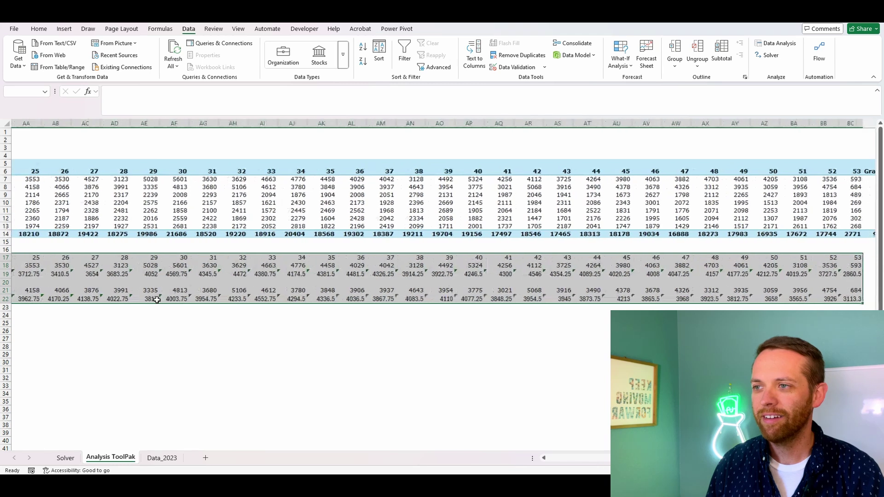
left_click(64, 29)
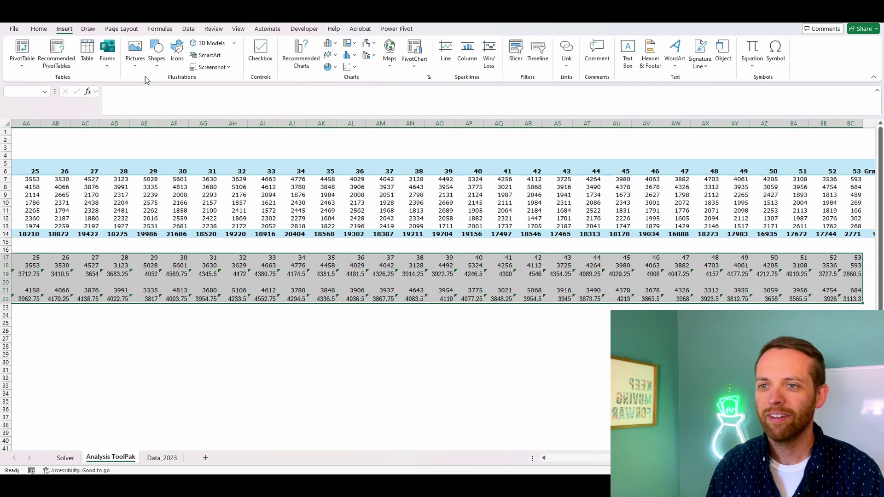
left_click(327, 46)
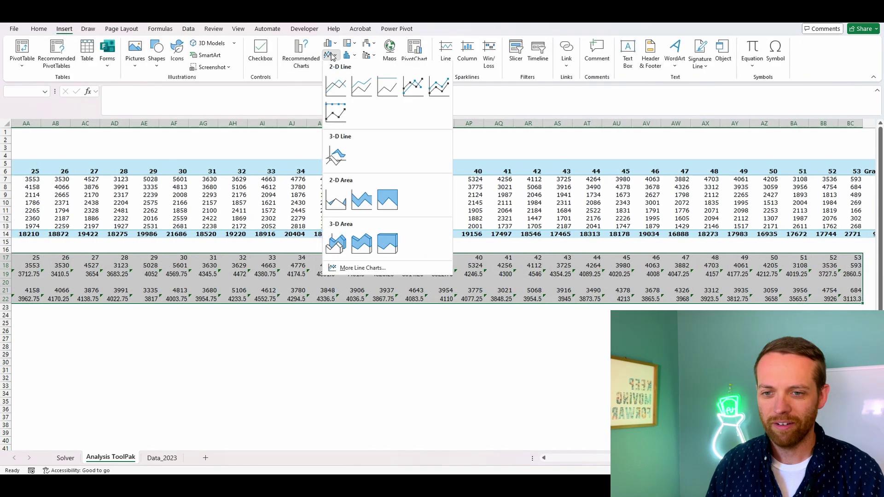
left_click(336, 87)
Step: Move the line chart directly below the smoothed sales rows and enlarge it to span about columns AE to AP and rows 23 to 46
left_click_drag(530, 355, 327, 433)
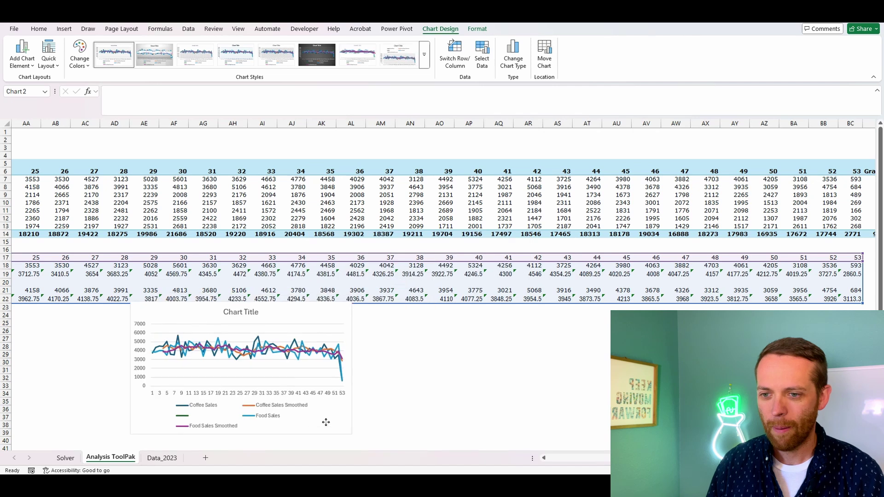
scroll(419, 346, "down", 3)
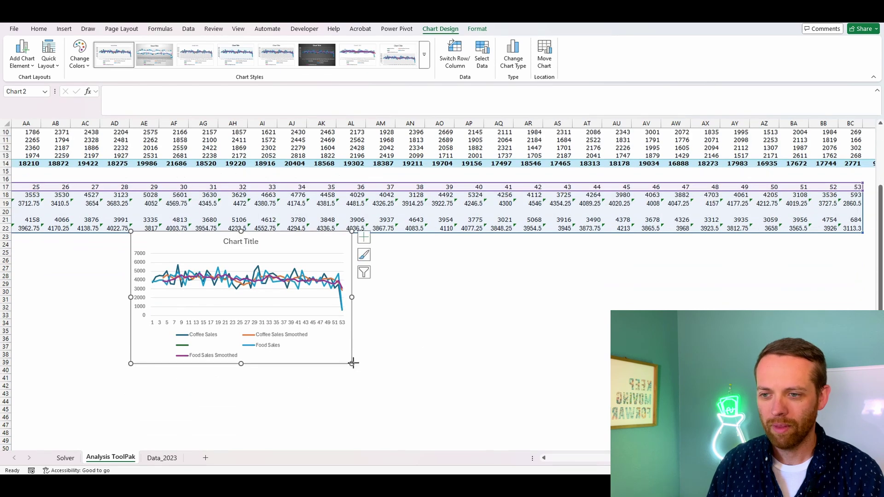
left_click_drag(353, 363, 486, 423)
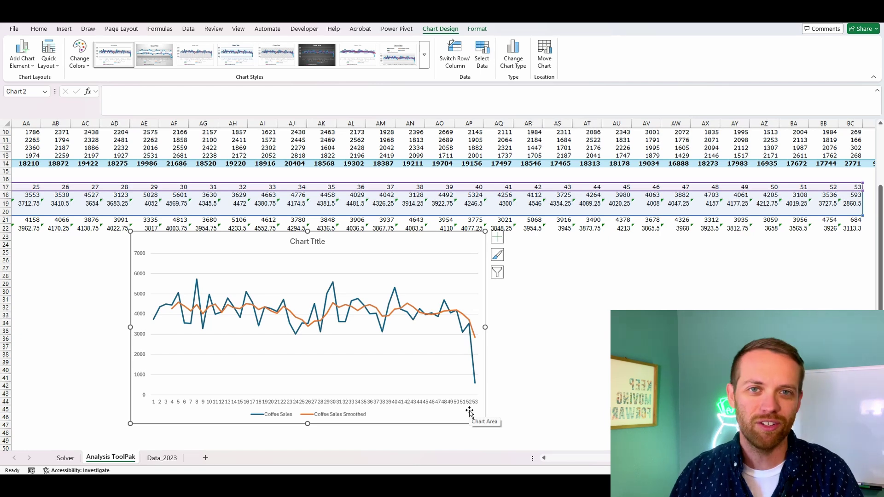
Step: Look through the other statistical tools offered in the Data Analysis list
left_click(686, 308)
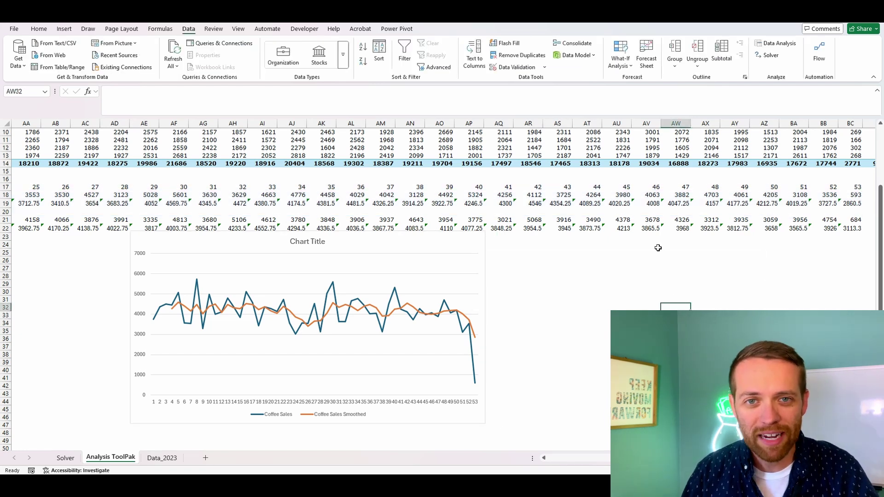
left_click(779, 44)
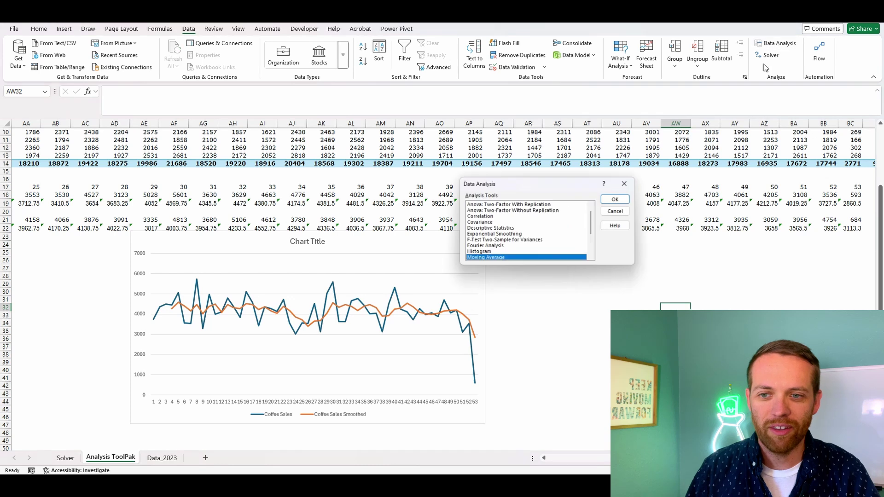
scroll(594, 228, "up", 1)
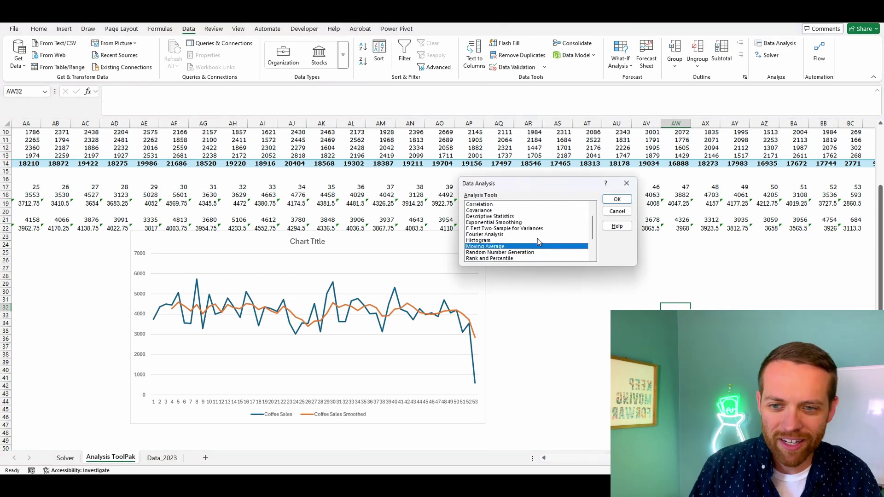
scroll(534, 235, "down", 1)
scroll(536, 240, "down", 1)
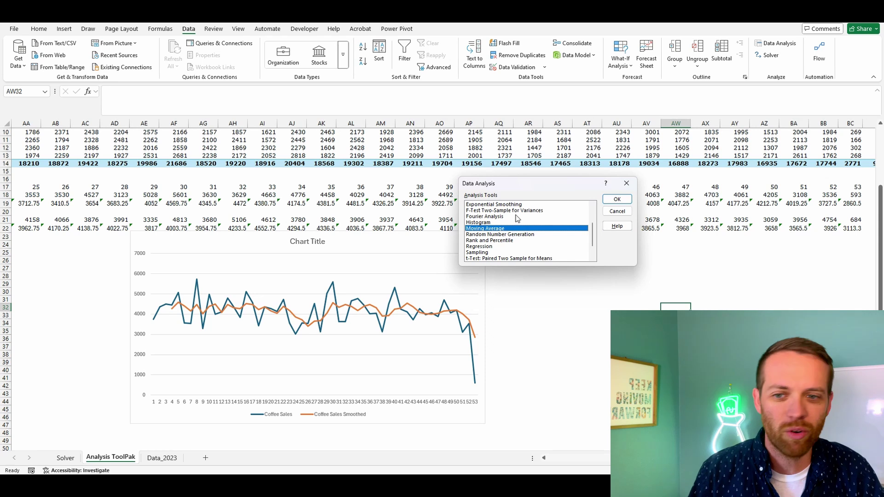
scroll(523, 223, "down", 1)
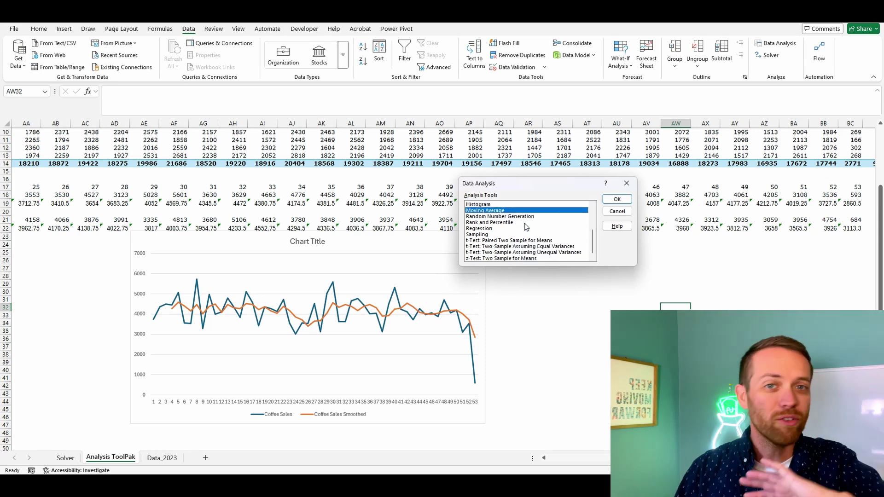